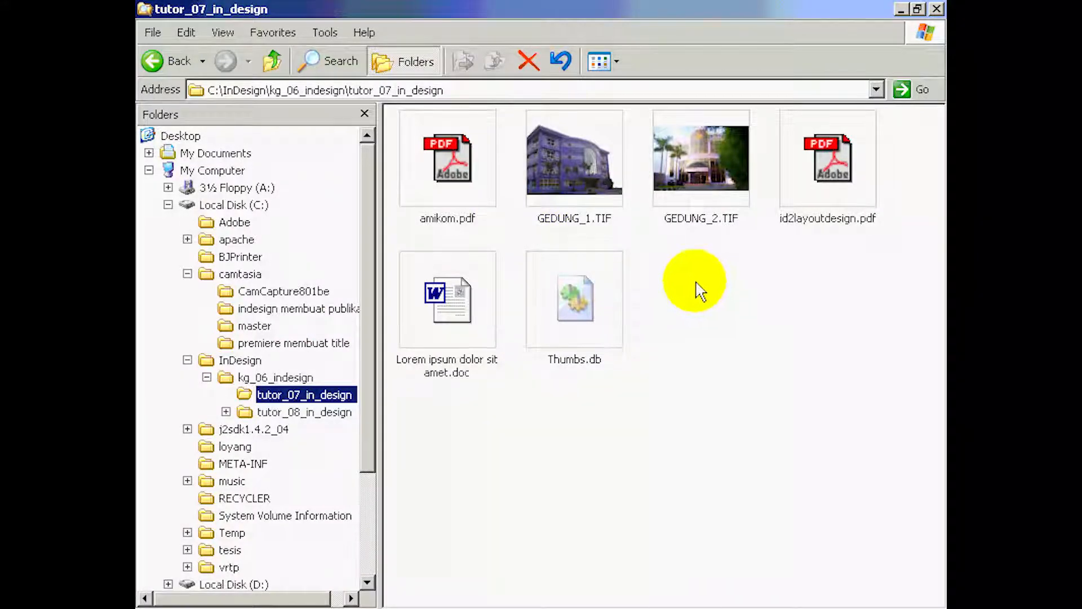
Look over the source files Lorem ipsum dolor sit amet.doc, GEDUNG_1.TIF and GEDUNG_2.TIF in the tutor_07_in_design folder.
left_click(448, 298)
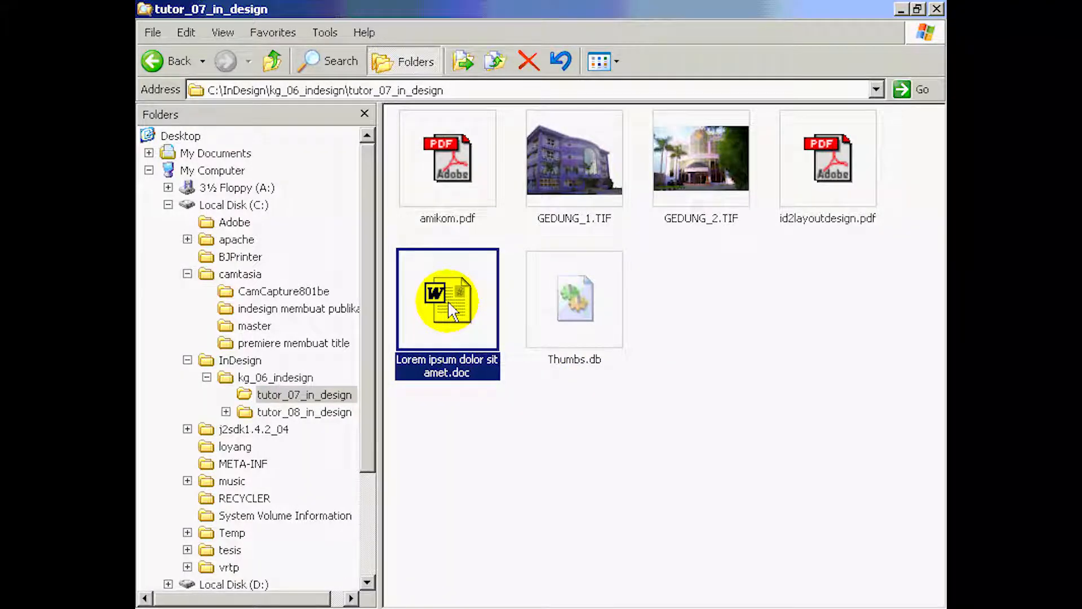
left_click(578, 181)
left_click(708, 171)
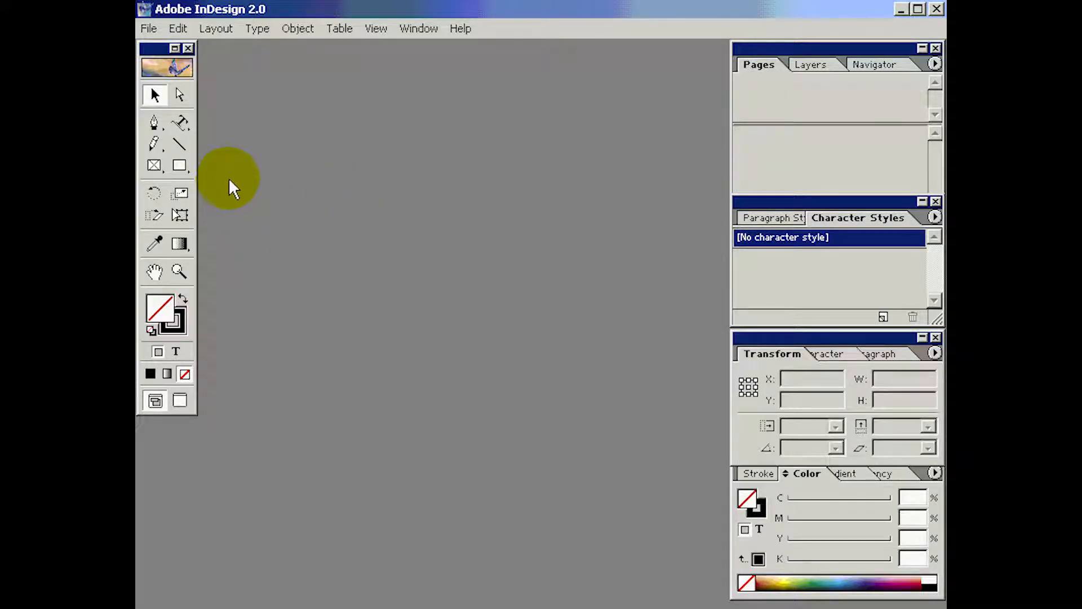
Switch to Adobe InDesign and create a new 1-page document with page size A4 and 3 columns.
left_click(147, 27)
left_click(161, 45)
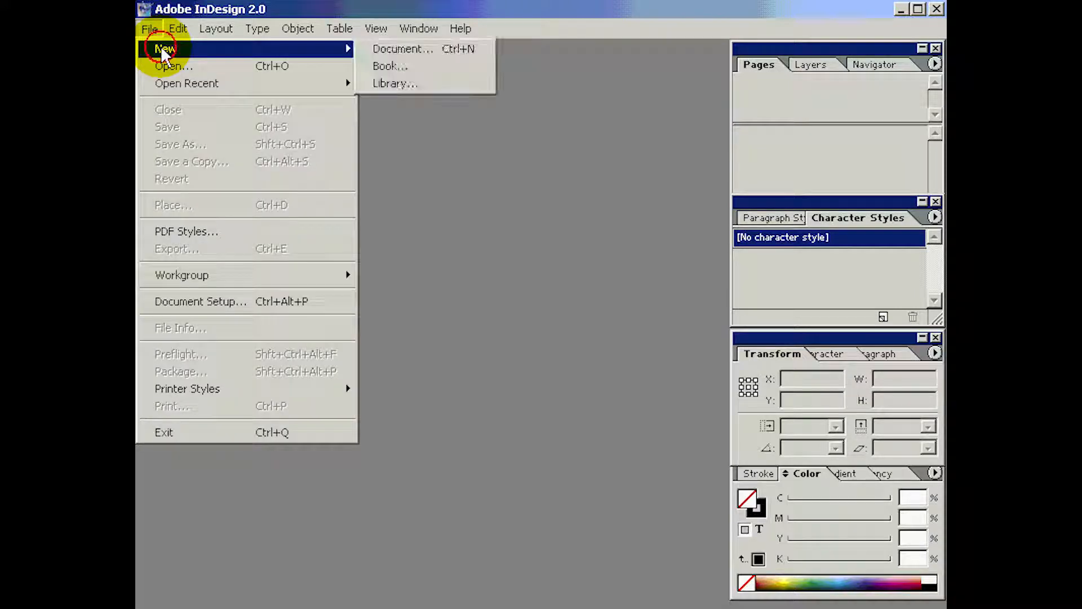
left_click(404, 55)
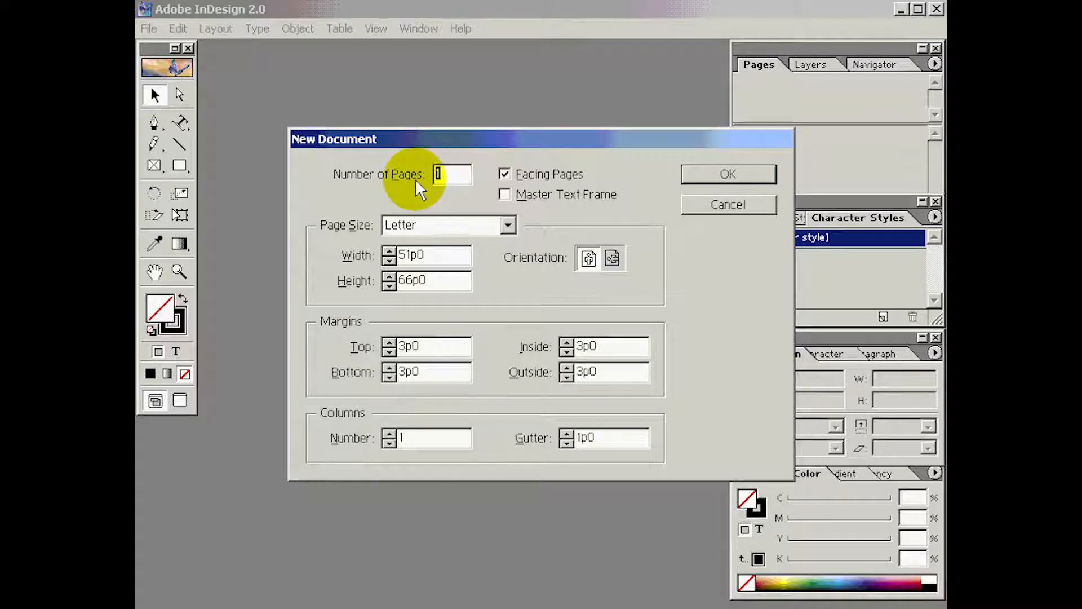
left_click(395, 172)
left_click(451, 176)
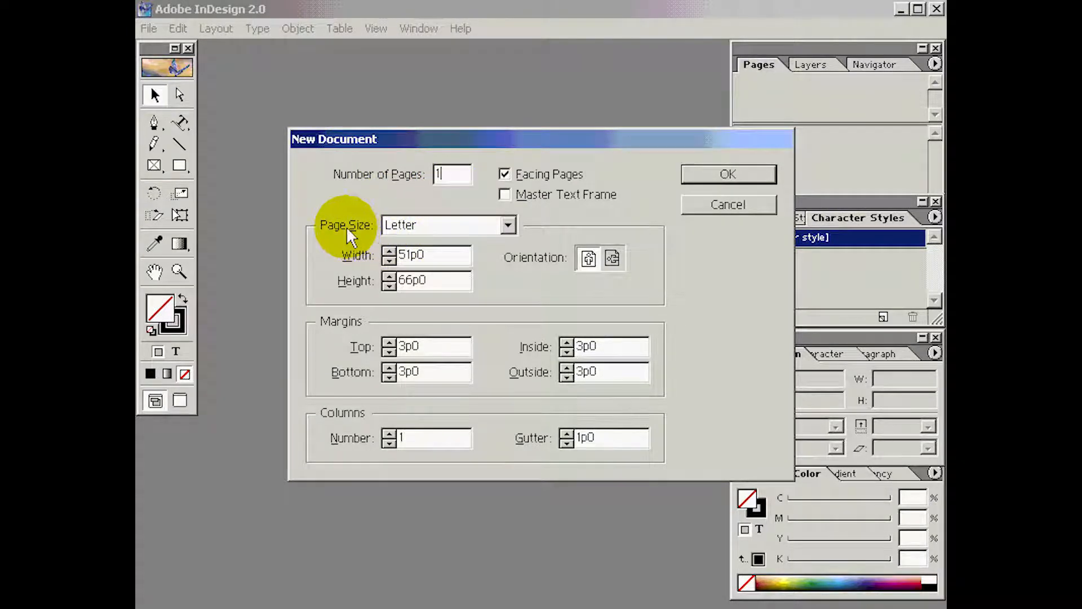
left_click(423, 228)
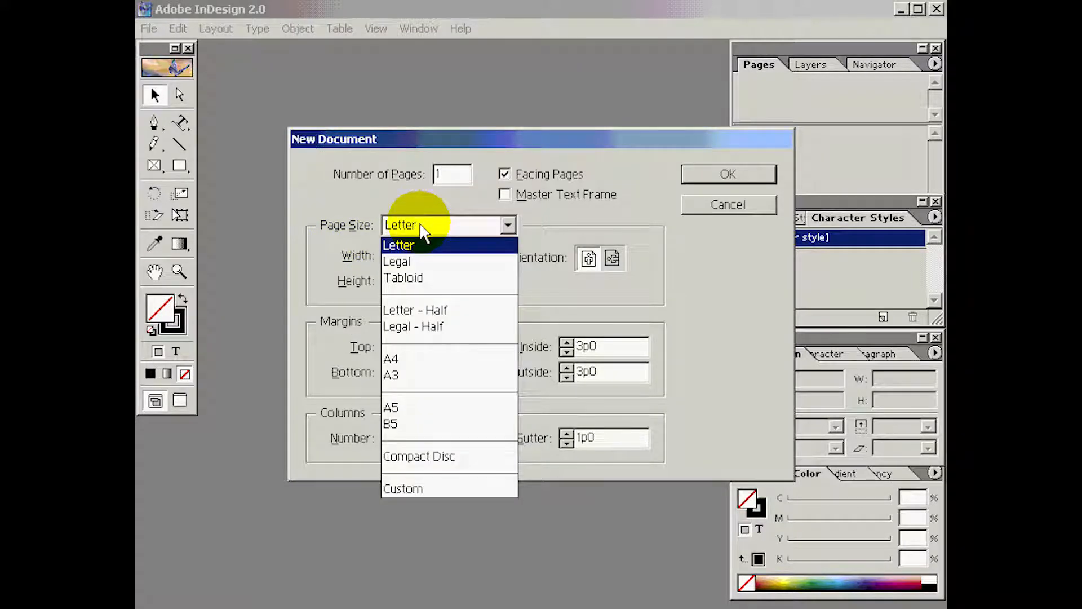
left_click(397, 362)
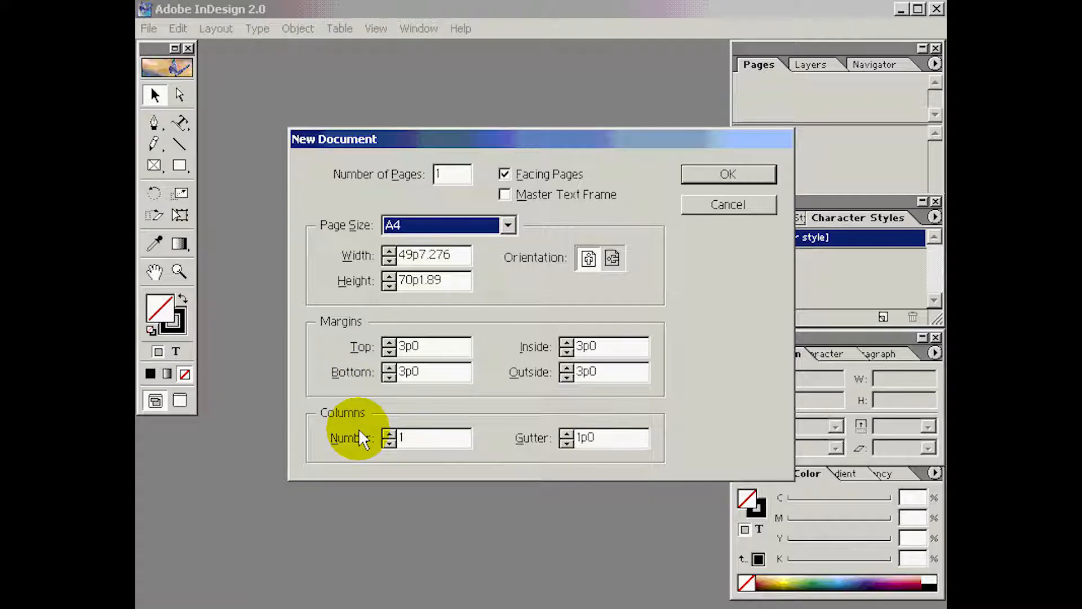
left_click(387, 433)
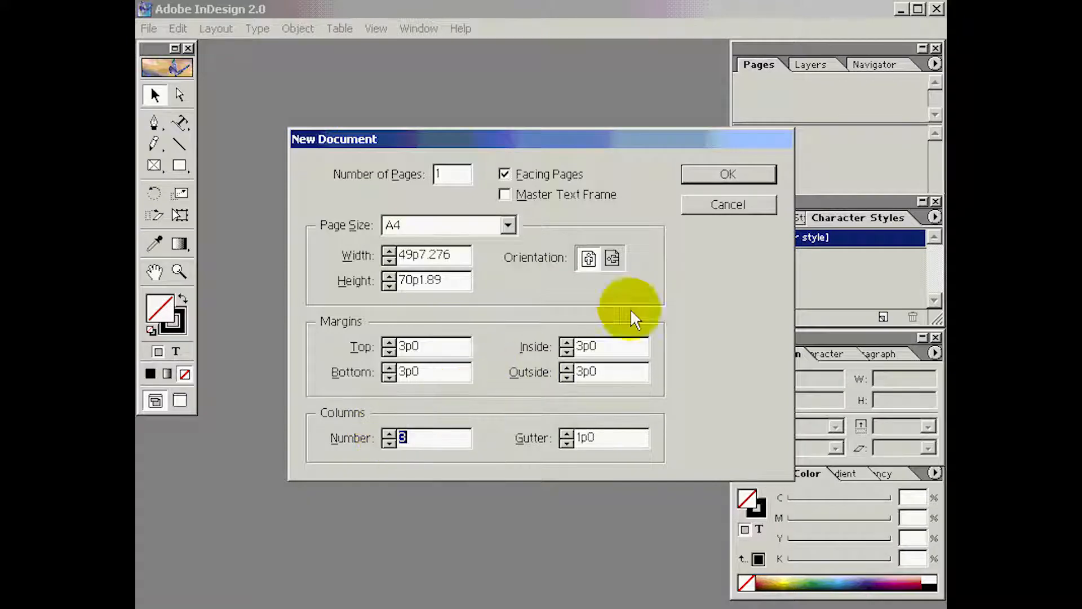
left_click(711, 175)
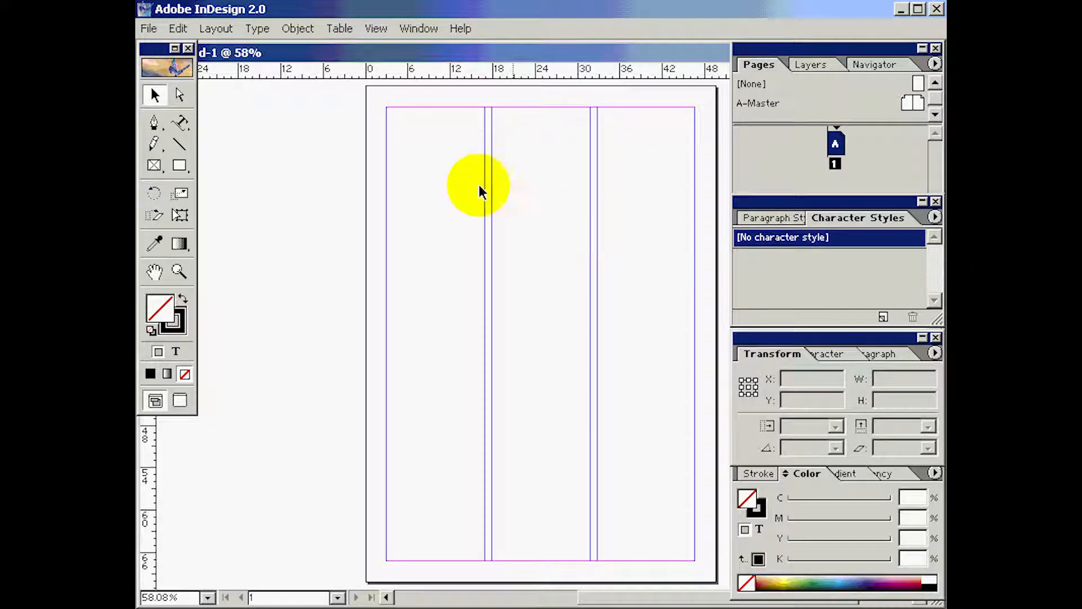
Place Lorem ipsum dolor sit amet.doc from C:\InDesign\kg_06_indesign\tutor_07_in_design, autoflowing the text from the top of the first column.
left_click(147, 29)
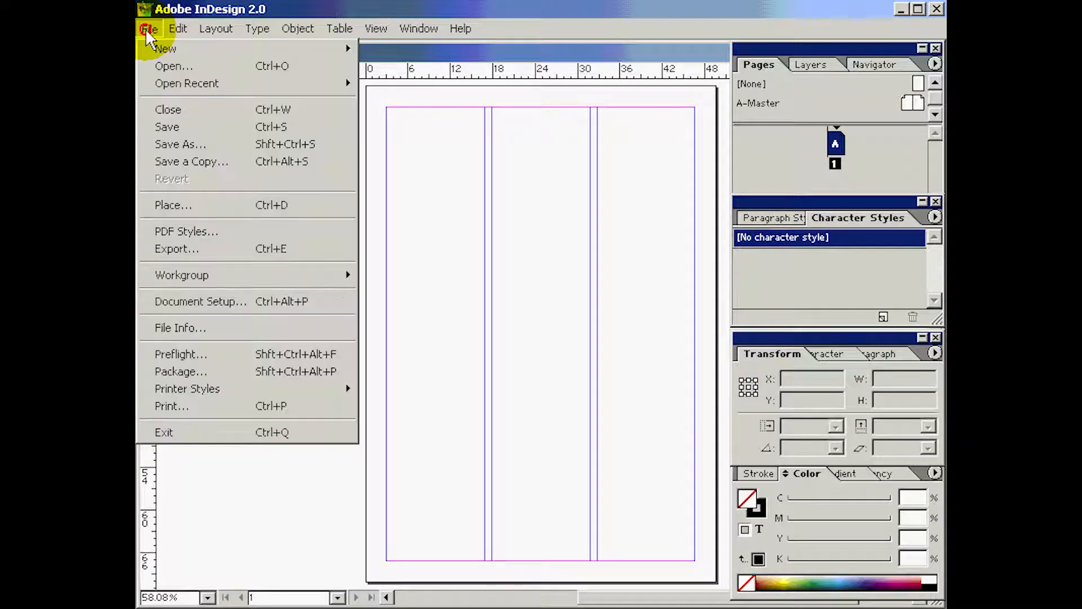
left_click(165, 207)
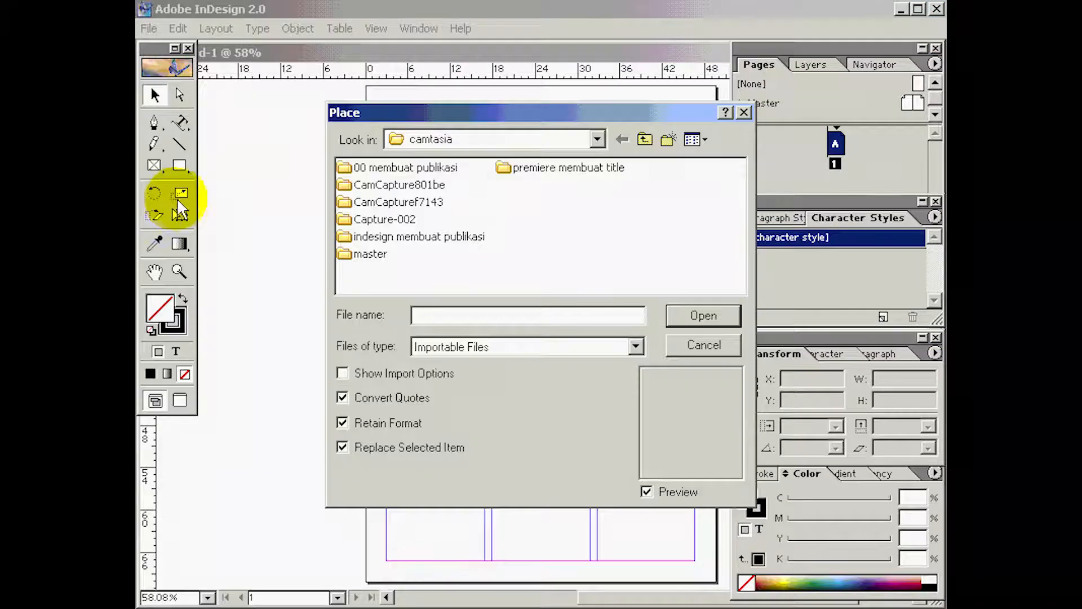
left_click(461, 140)
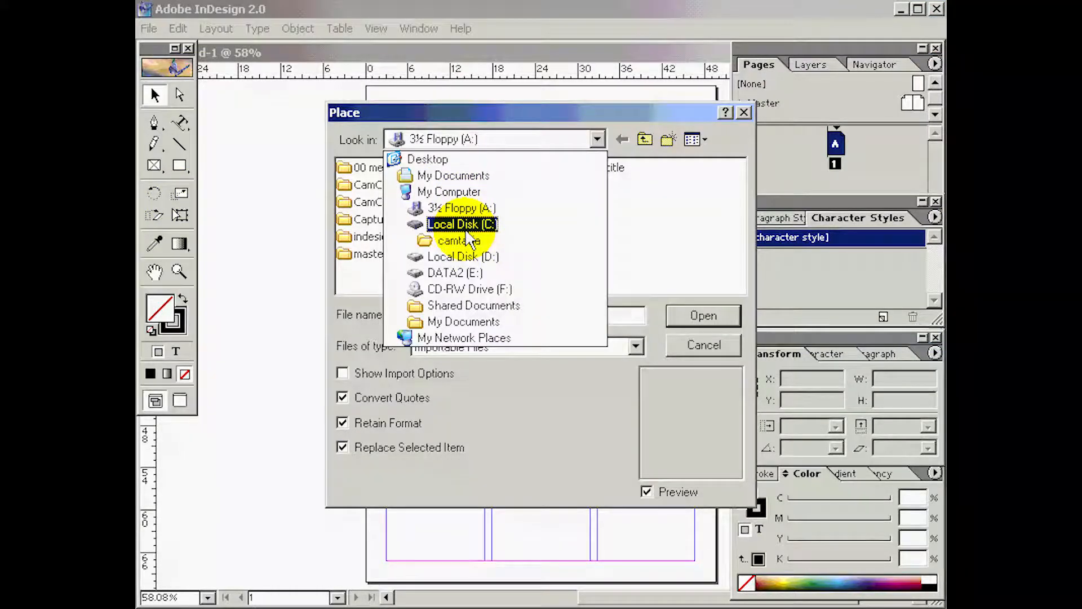
left_click(461, 226)
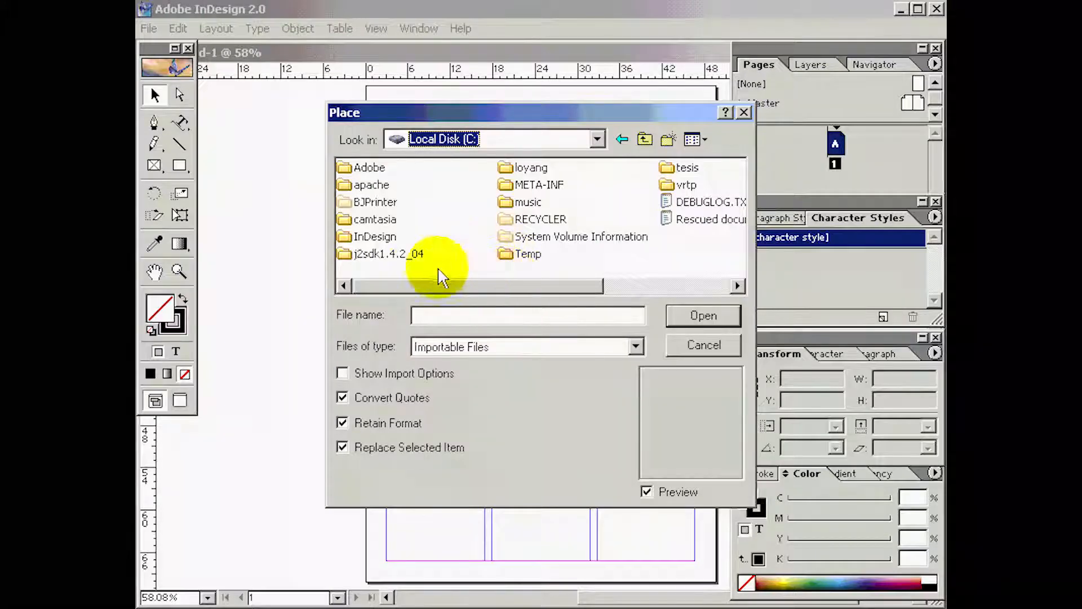
double_click(377, 237)
double_click(417, 169)
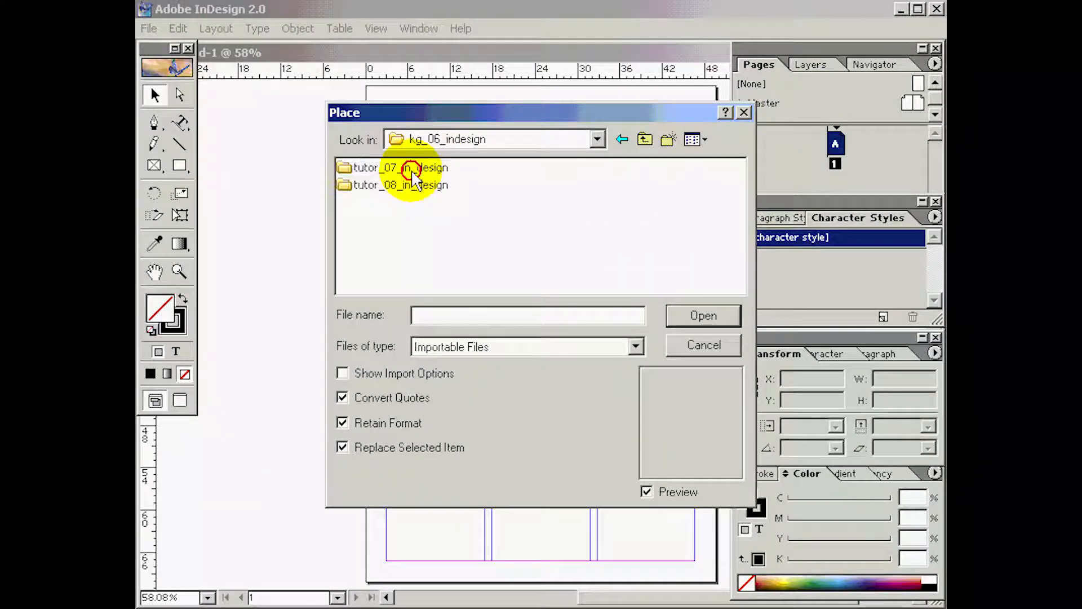
double_click(407, 169)
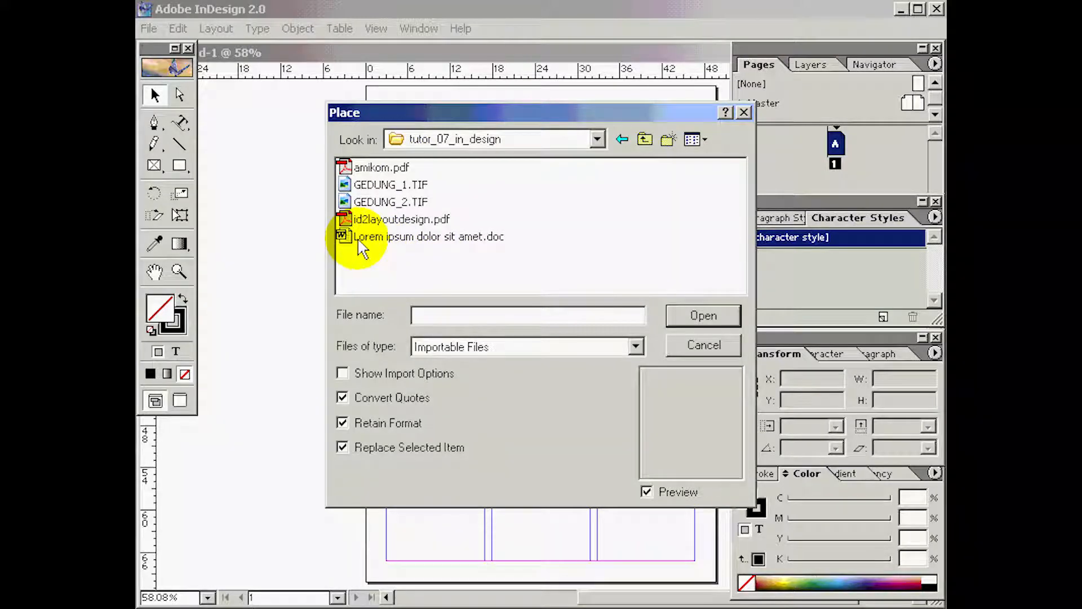
left_click(378, 242)
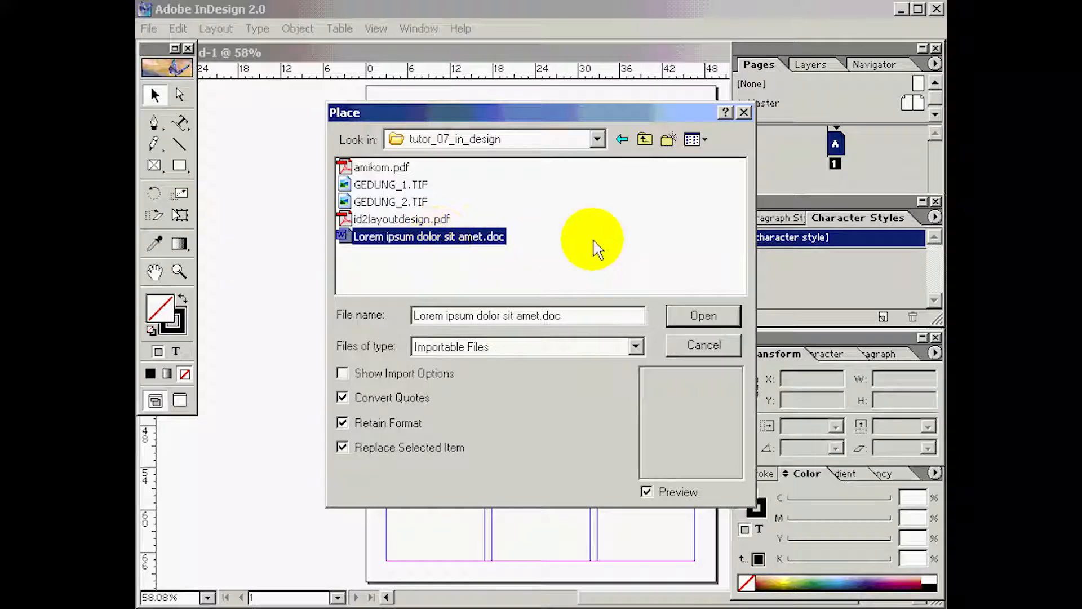
left_click(689, 316)
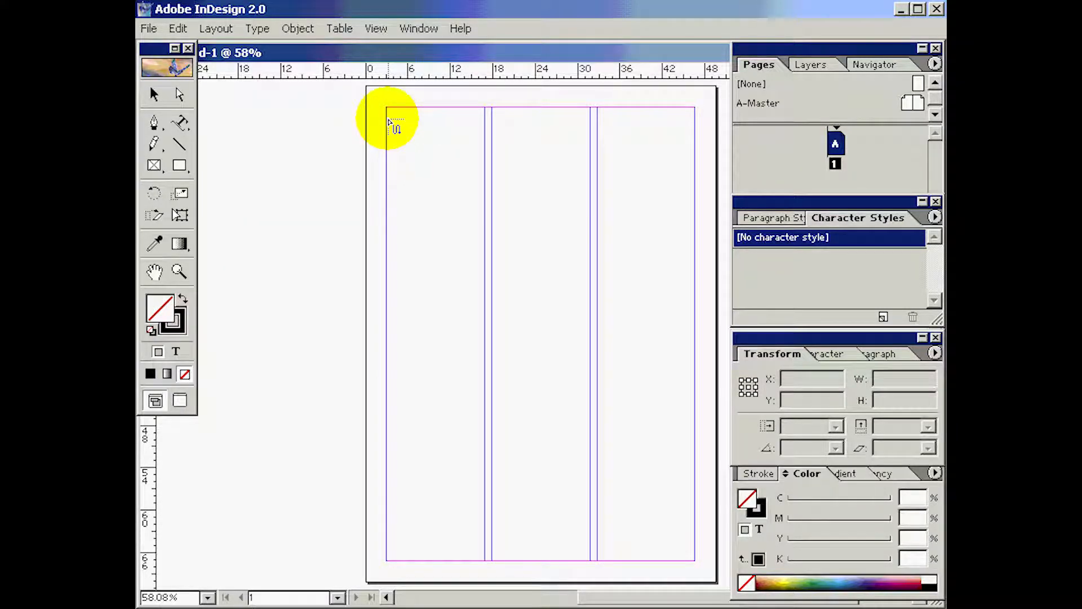
left_click(388, 120, "shift")
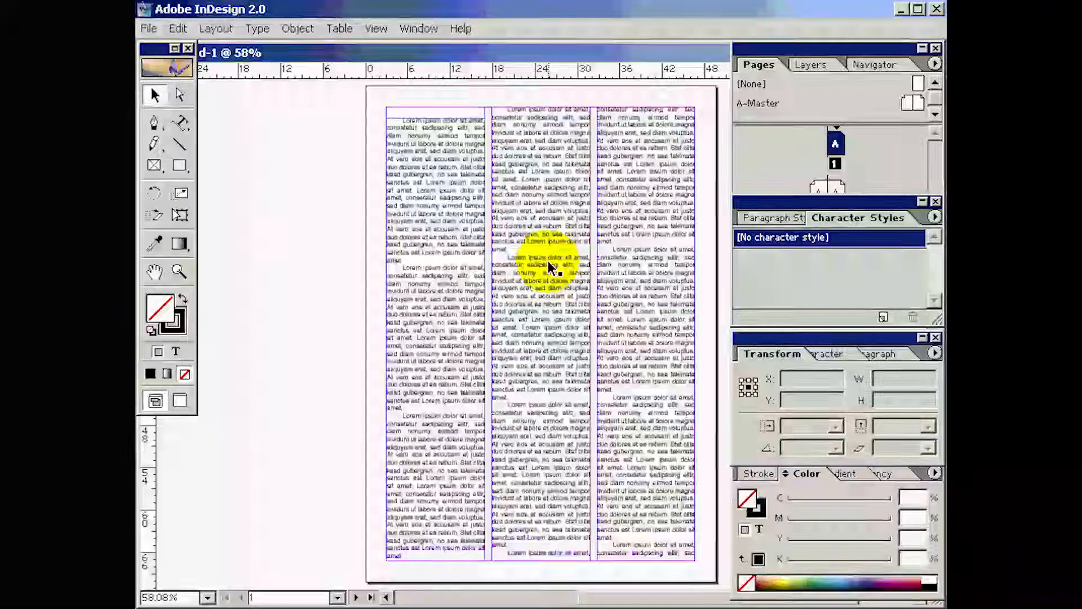
Examine how the placed text flows through the columns on all pages, ending with an overview at 25% zoom.
scroll(548, 261, "down", 1)
scroll(548, 263, "down", 5)
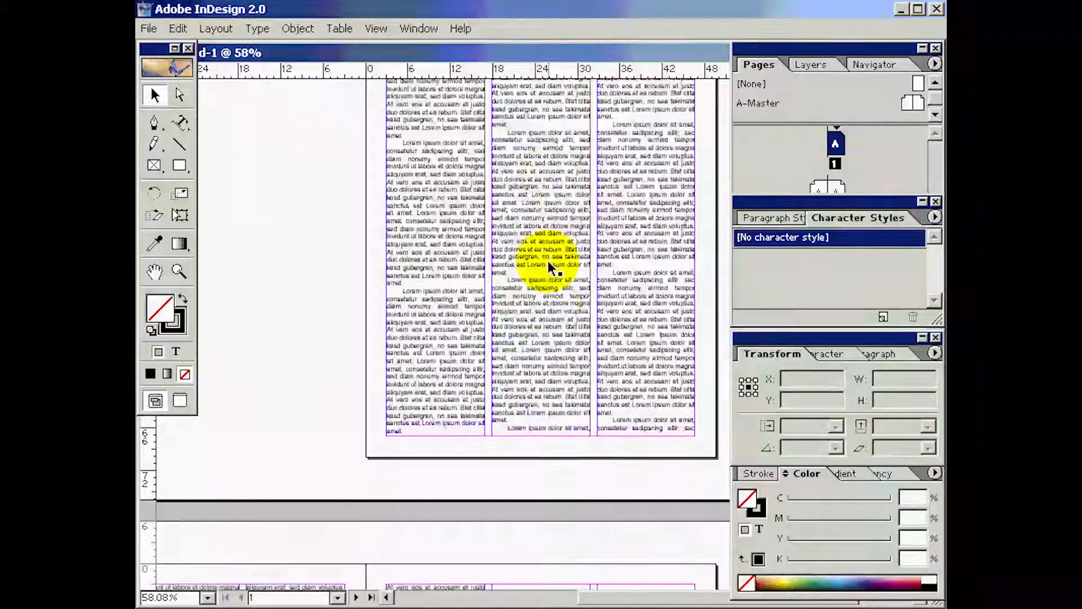
scroll(548, 261, "down", 6)
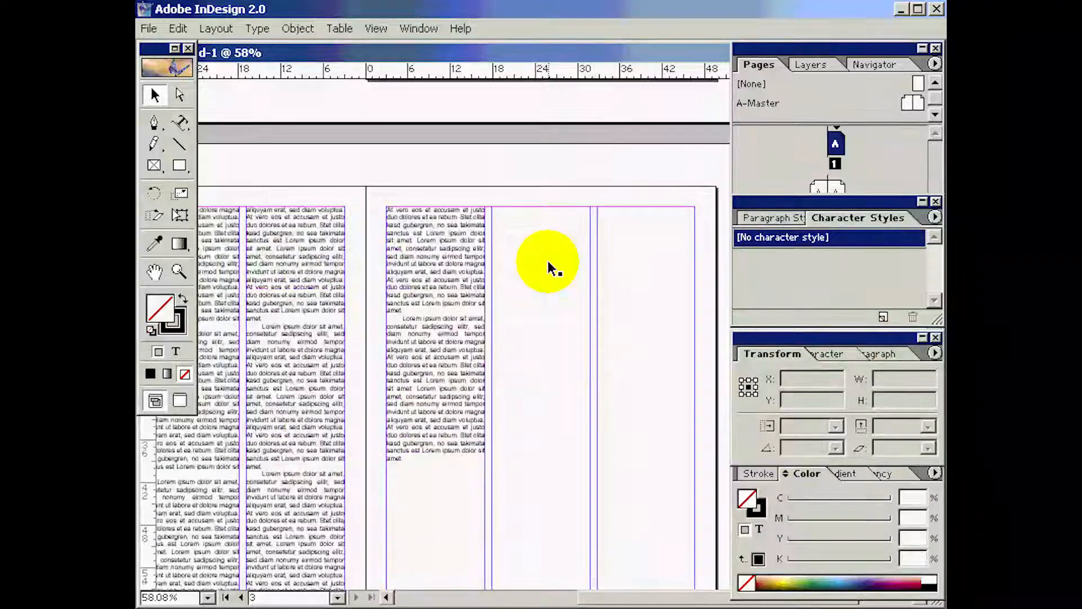
scroll(548, 260, "down", 2)
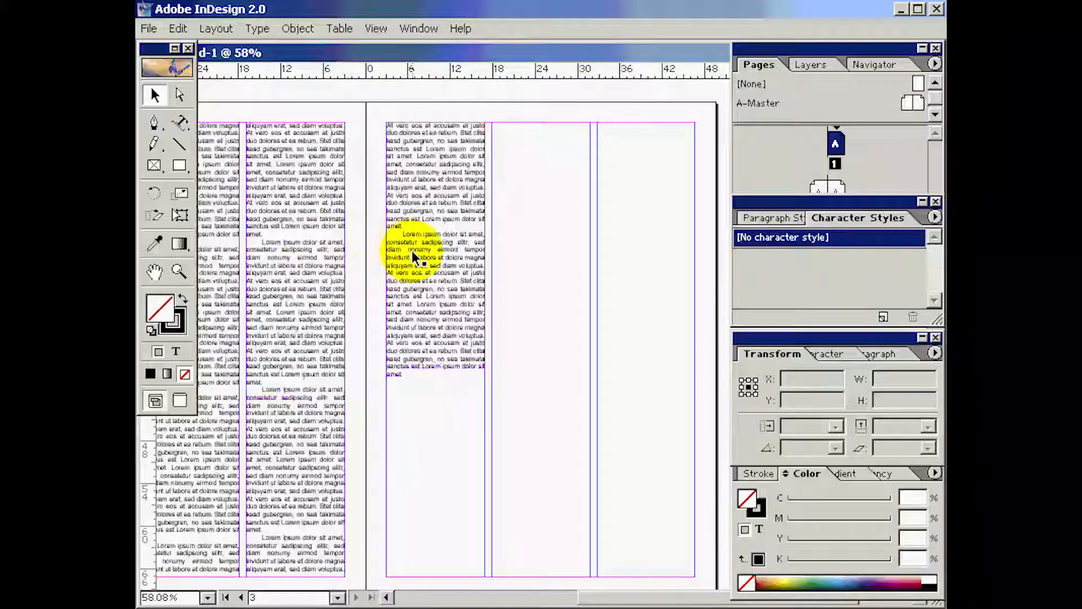
scroll(411, 250, "up", 6)
scroll(411, 250, "up", 3)
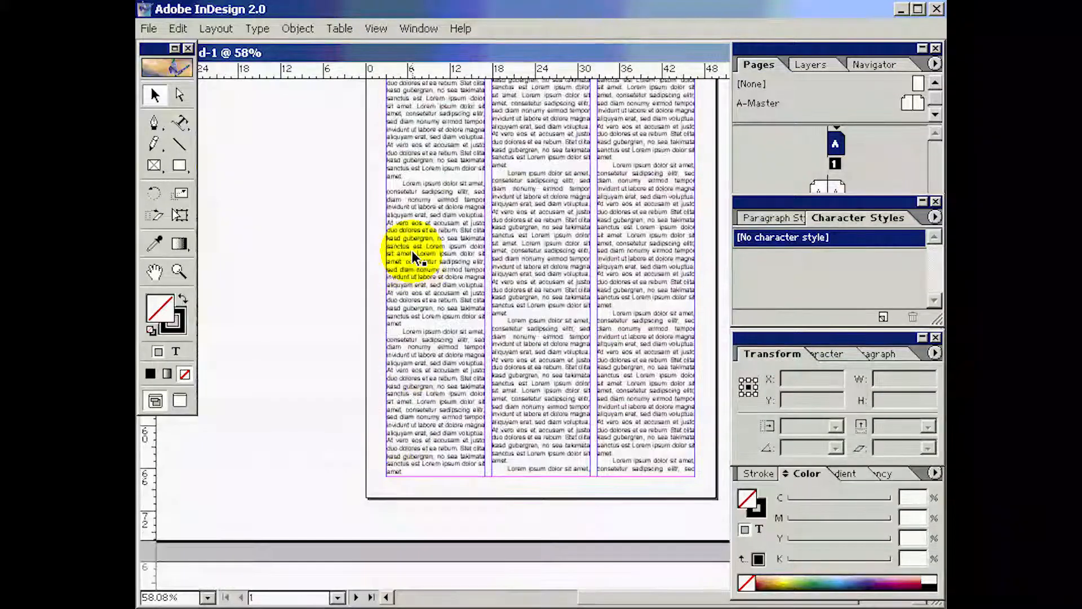
key("ctrl+minus")
key("ctrl+minus")
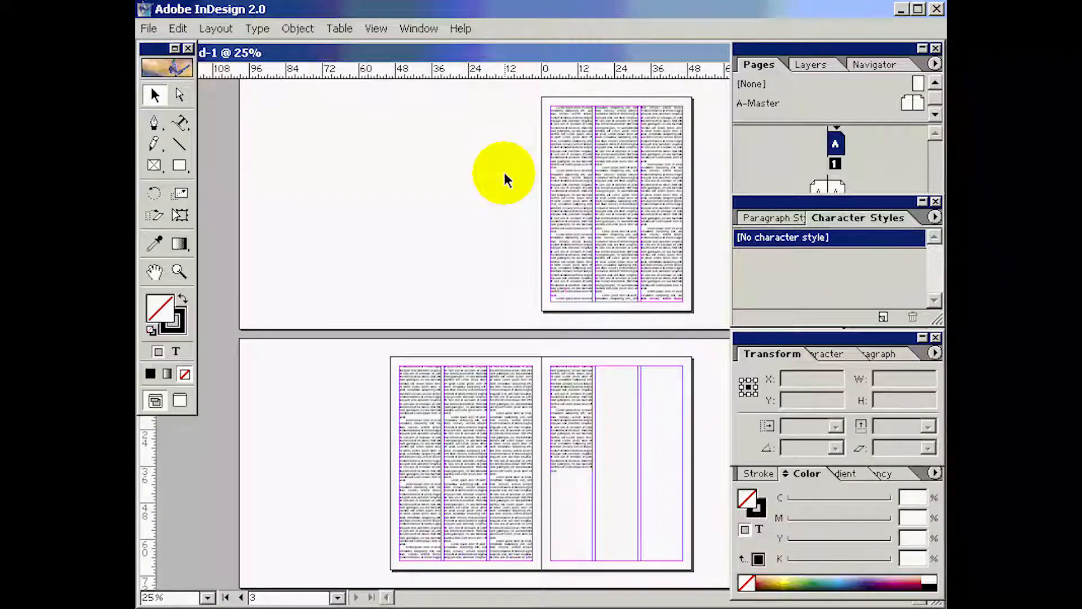
Shorten the first page's left text frame from its top edge to about 45p10 high, and check the story's last frame.
left_click(571, 190)
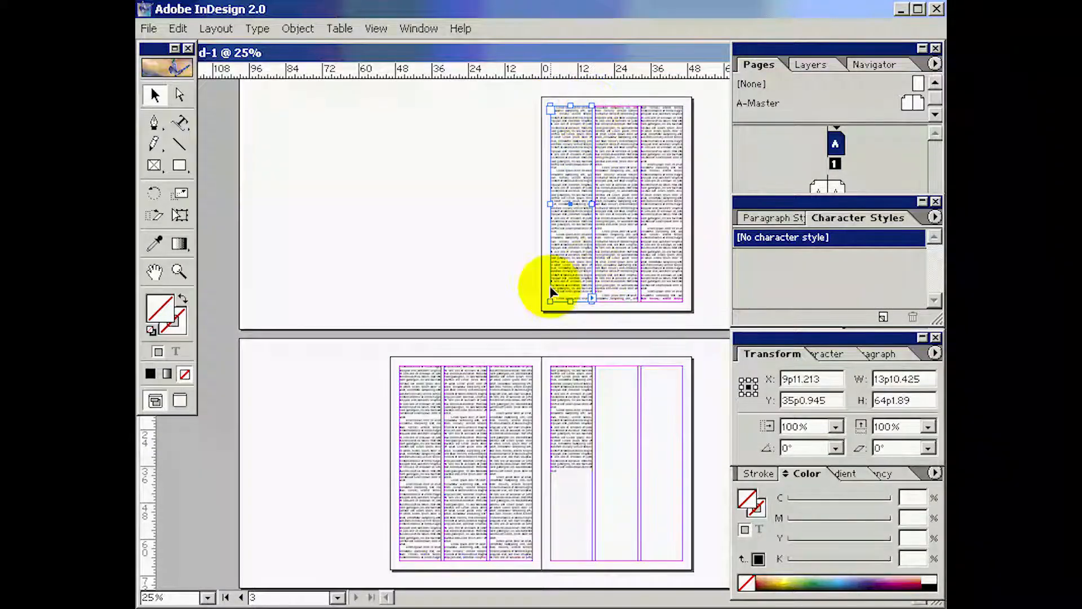
left_click_drag(571, 107, 573, 161)
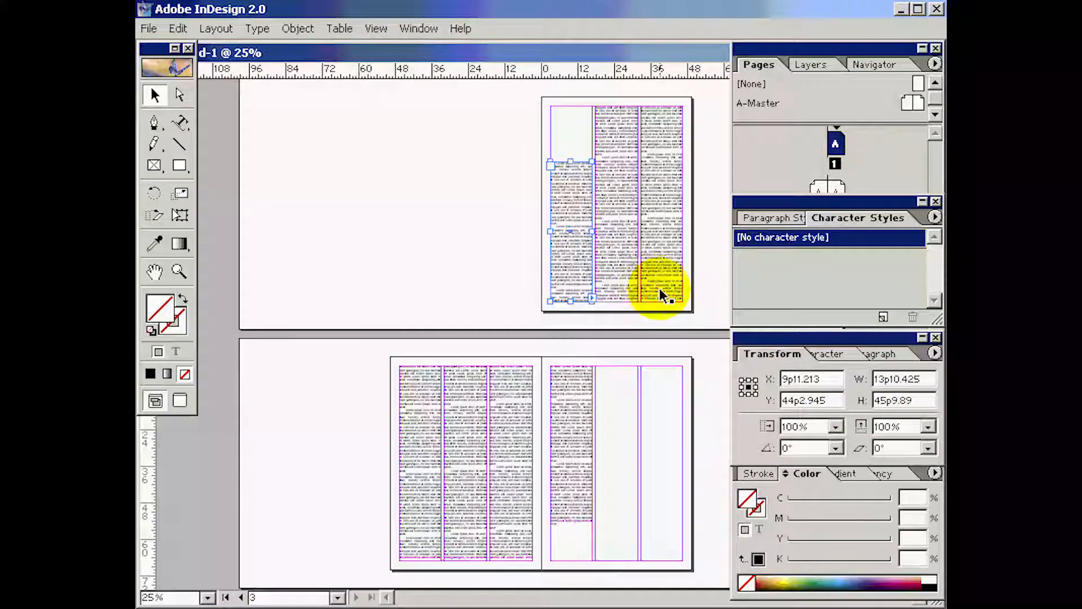
left_click(576, 440)
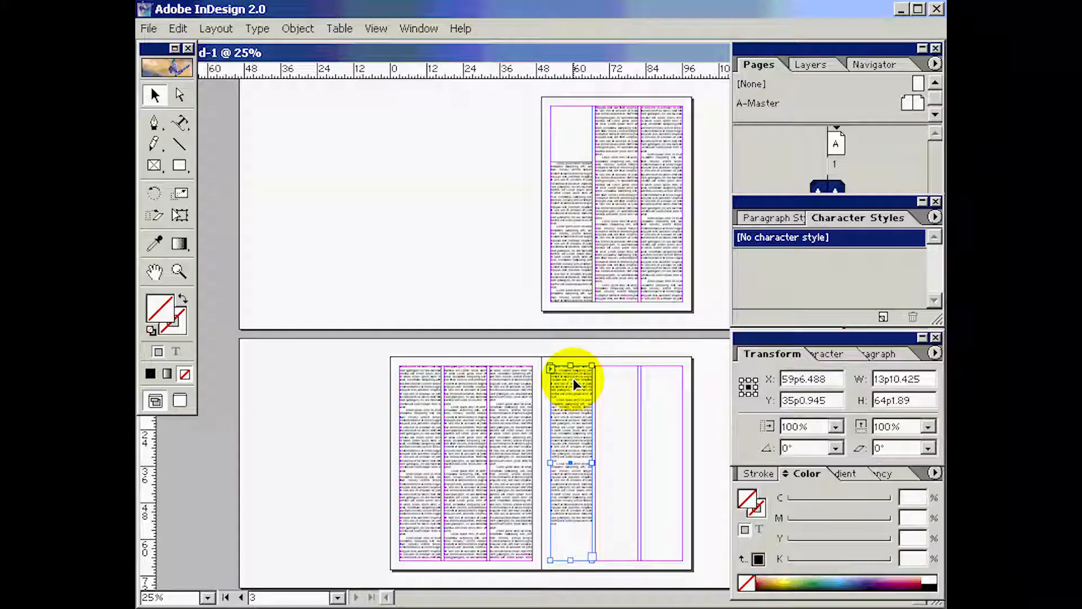
Extend the first page's left text frame back up to the top margin, and check the story's last frame again.
left_click(576, 219)
left_click_drag(572, 162, 576, 107)
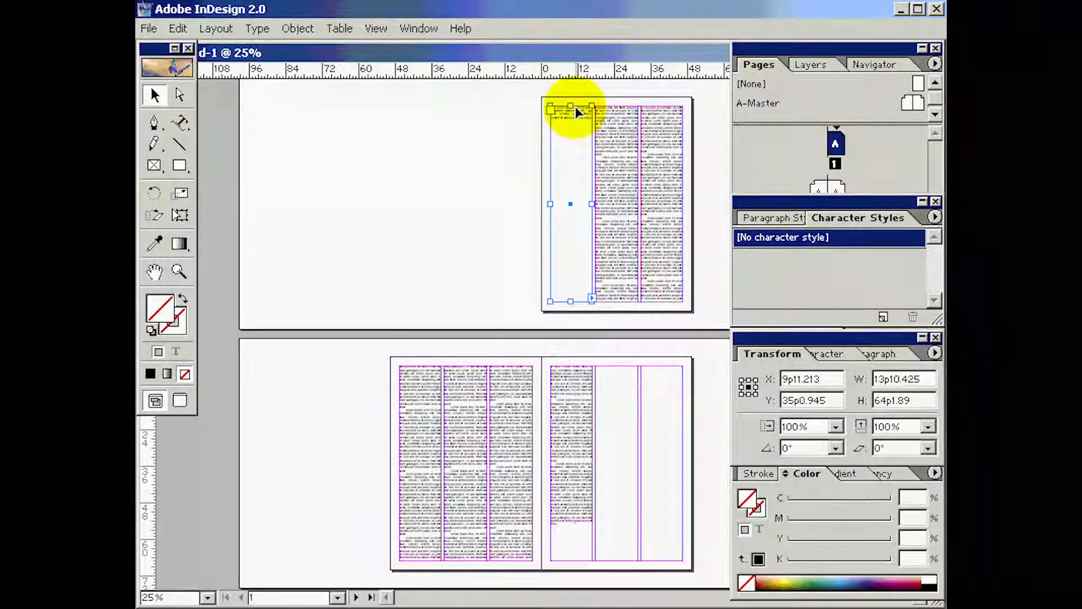
left_click(583, 476)
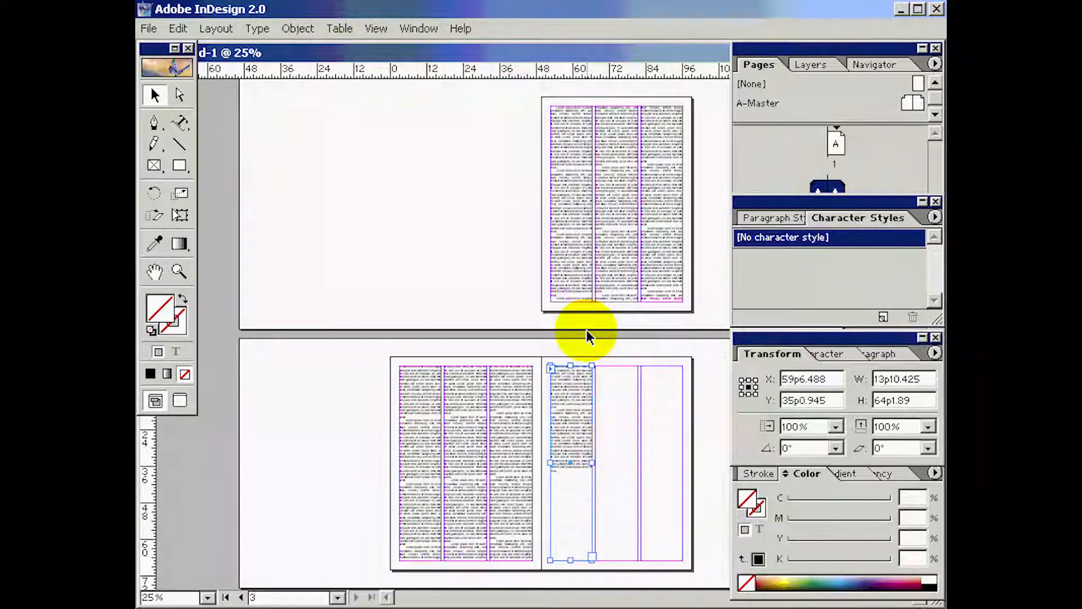
Move the first page's text frames apart: the left one onto the pasteboard, the middle one down-left, and the right one over the page's right edge.
left_click(577, 187)
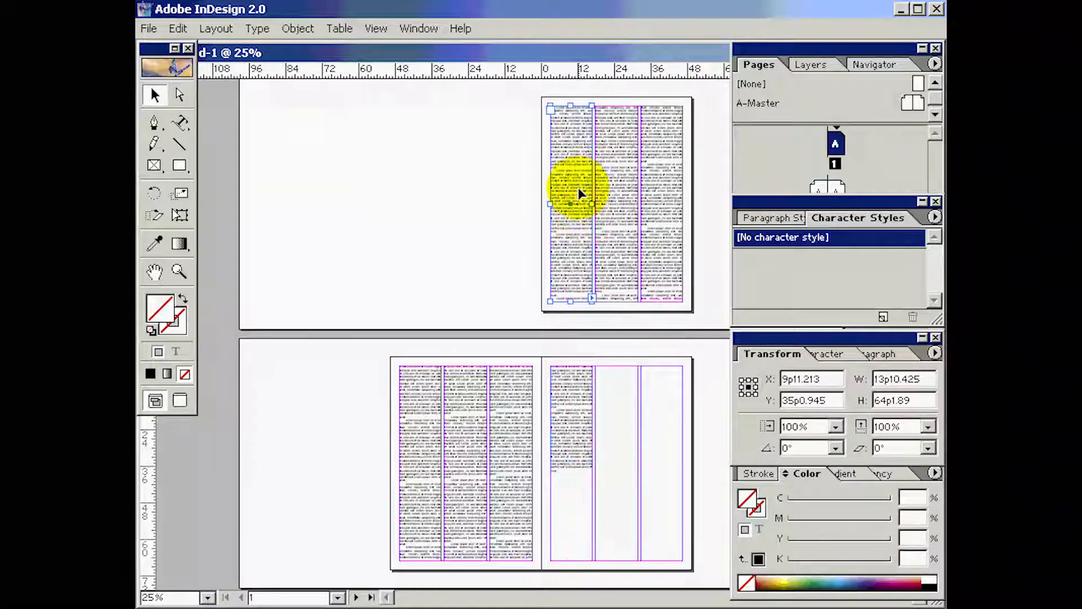
left_click_drag(577, 186, 524, 186)
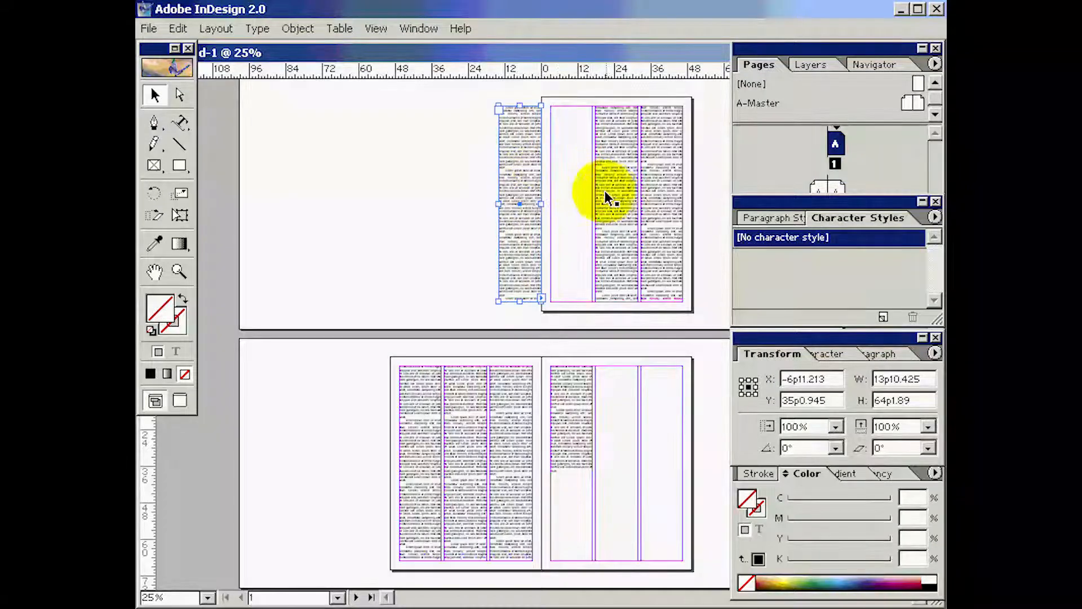
left_click_drag(608, 194, 583, 195)
left_click_drag(584, 203, 590, 230)
left_click_drag(658, 203, 674, 196)
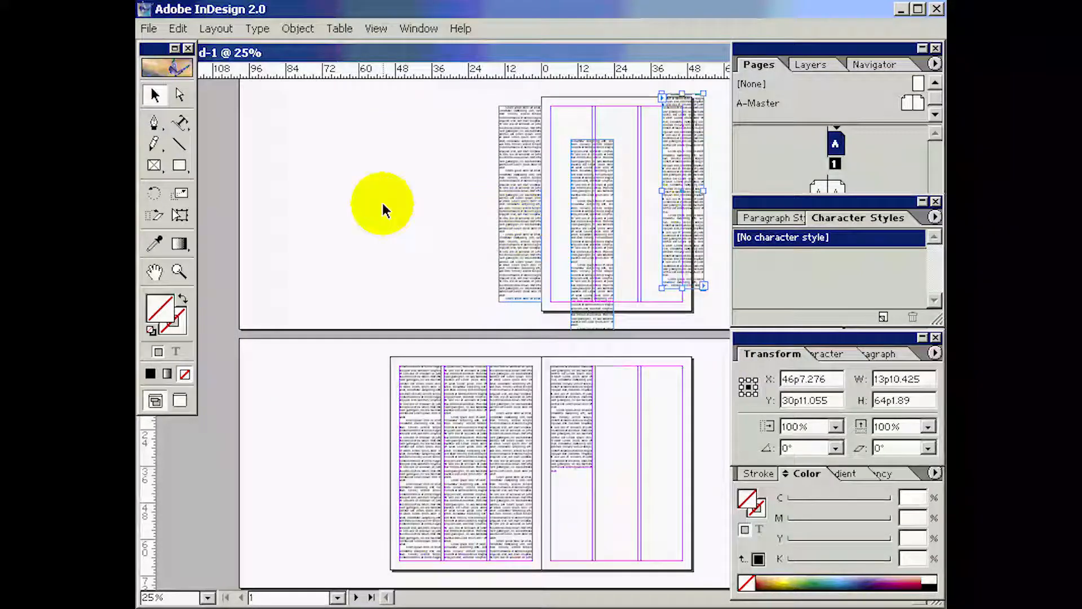
Rotate the first page's right text frame by about 29° so that it tilts freely across the page edge.
left_click(155, 195)
left_click_drag(652, 86, 610, 125)
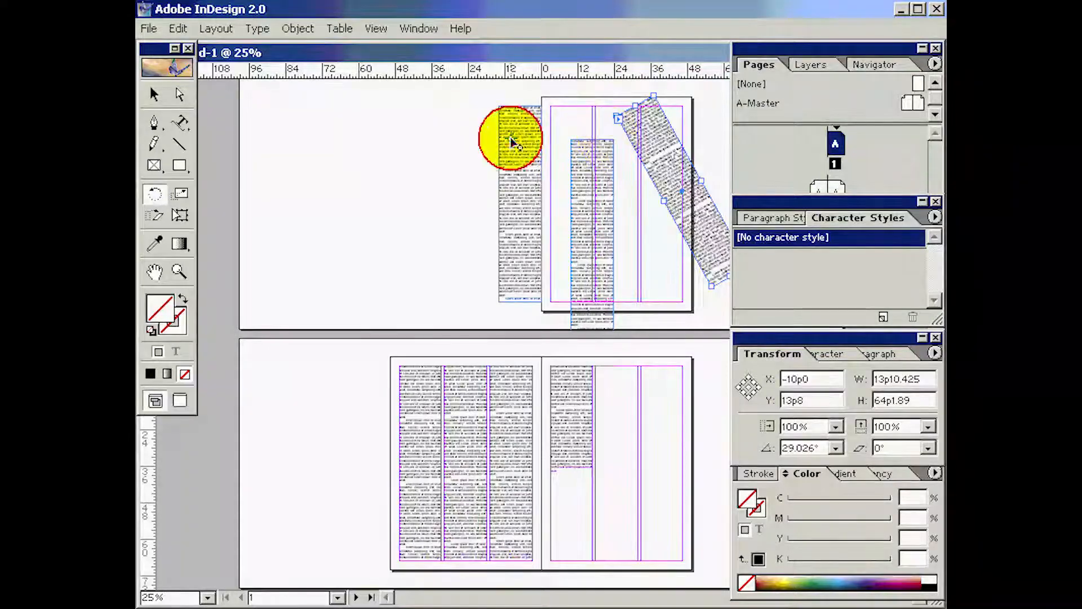
left_click(155, 95)
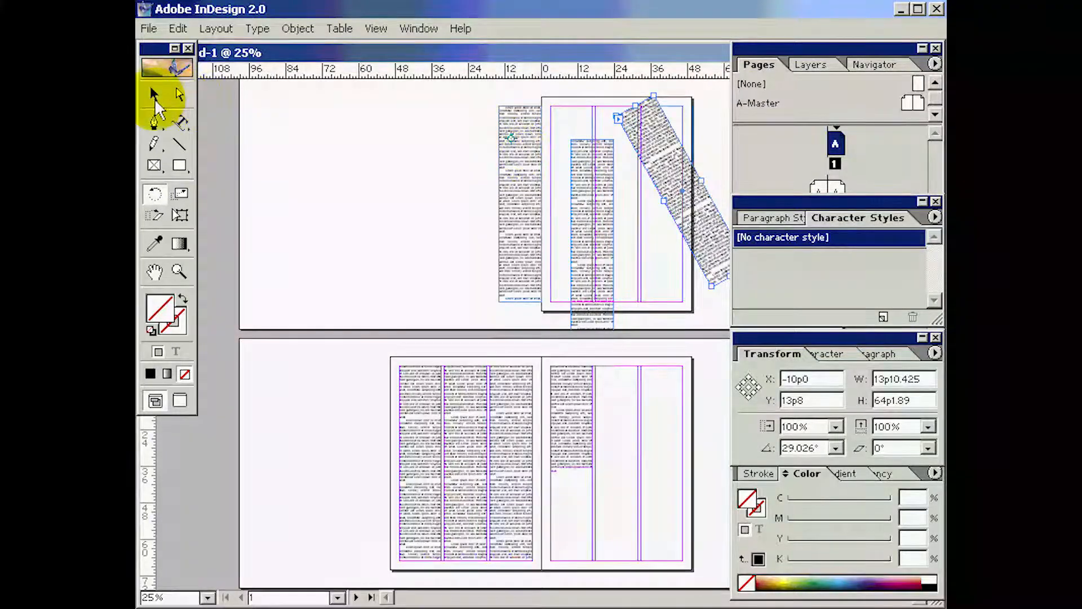
Rotate the text frame on the pasteboard beside the first page by about -33°.
left_click(519, 175)
left_click(153, 196)
left_click_drag(519, 123, 589, 133)
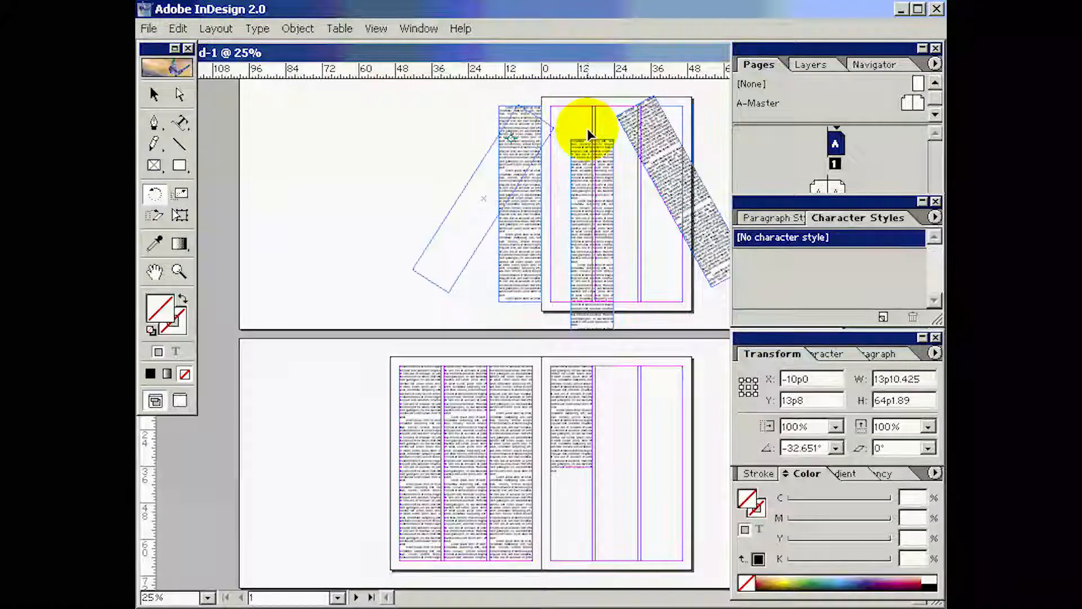
left_click(151, 95)
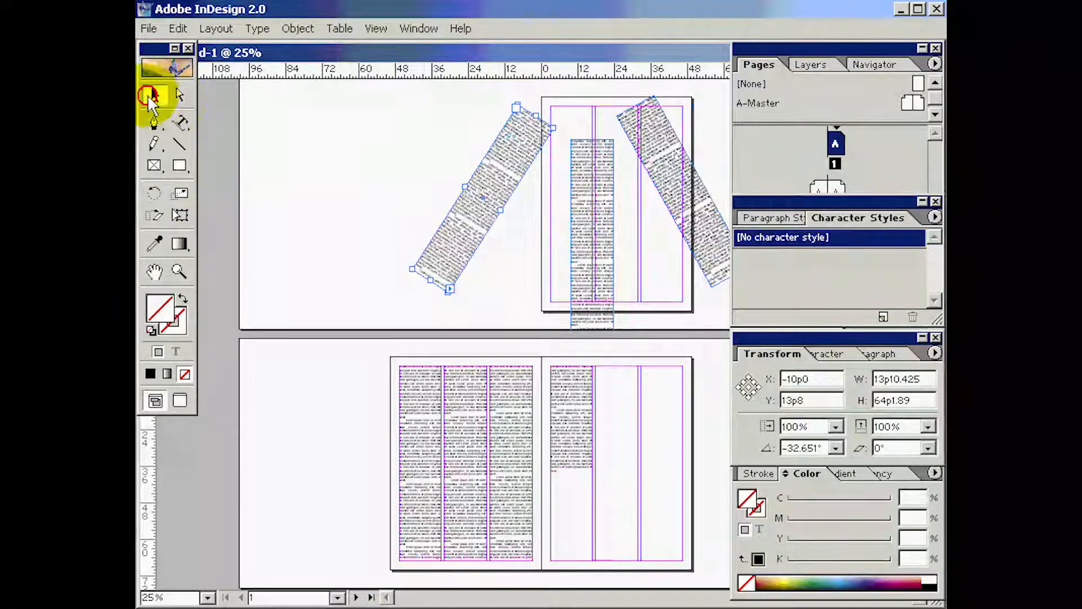
Move the rotated text frame on the pasteboard a little to the right, towards the first page.
left_click_drag(514, 174, 566, 176)
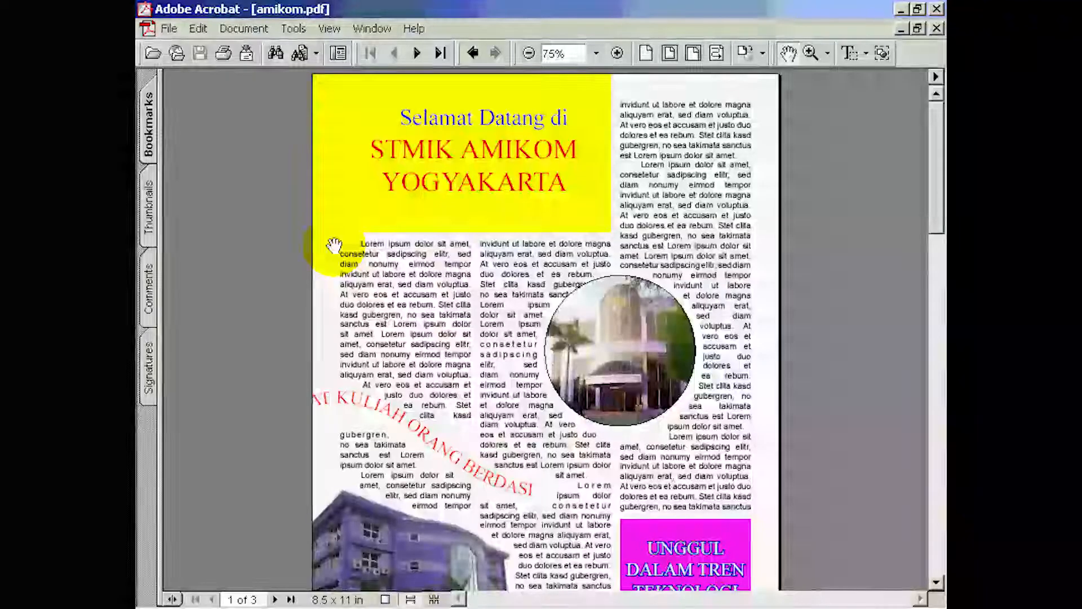
Examine the yellow title block in the finished amikom.pdf layout in Acrobat, and return to the InDesign publication.
left_click(320, 77)
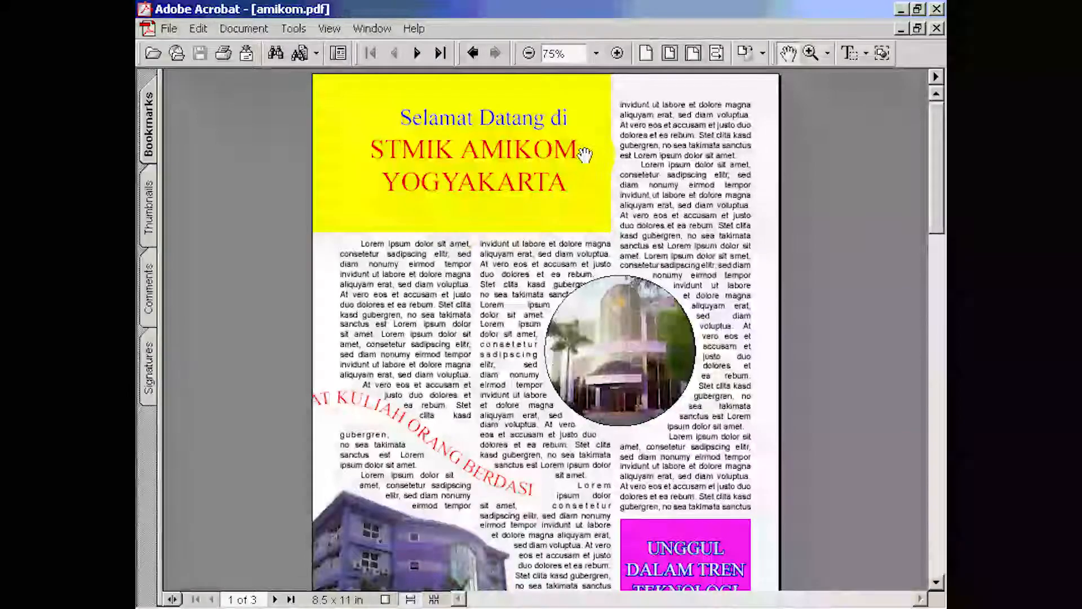
key("alt+Tab")
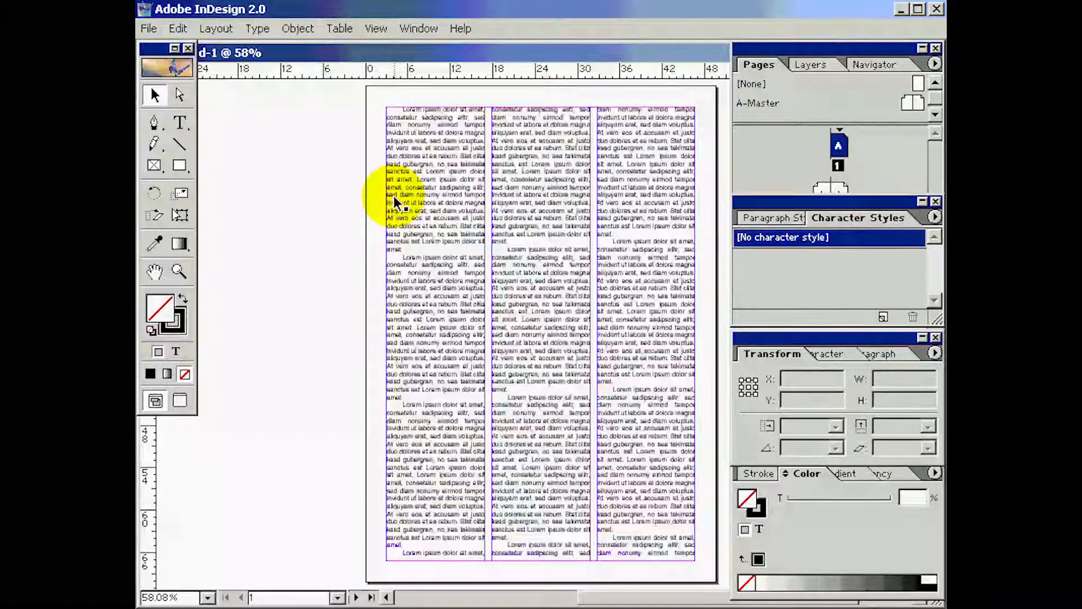
Draw a rectangle about 31p9 wide and 19p3 high from the first page's top-left corner across the first two columns.
left_click(180, 166)
left_click_drag(367, 86, 590, 221)
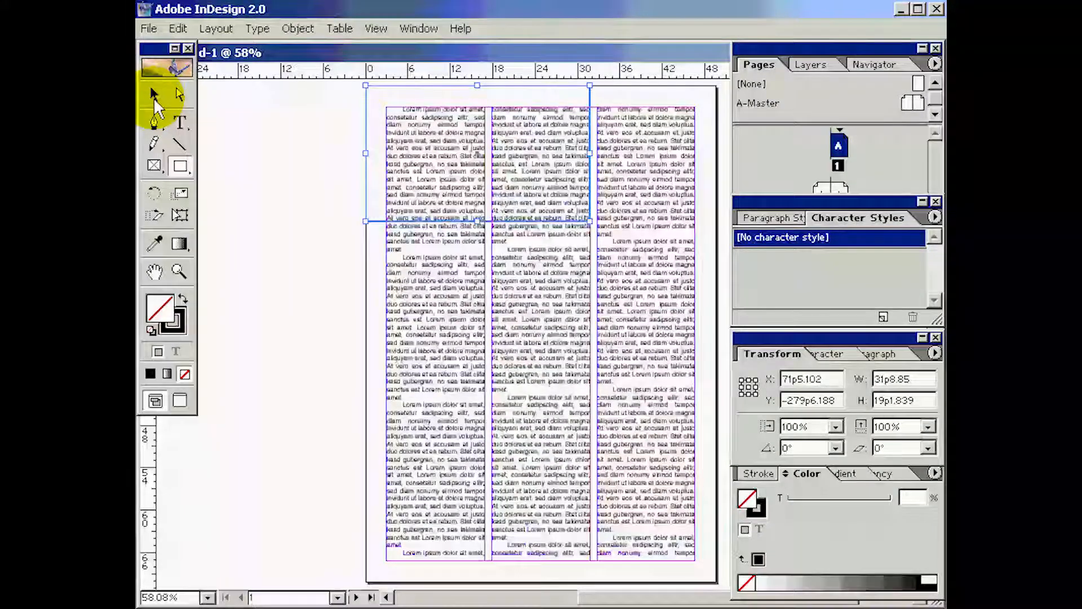
left_click(154, 95)
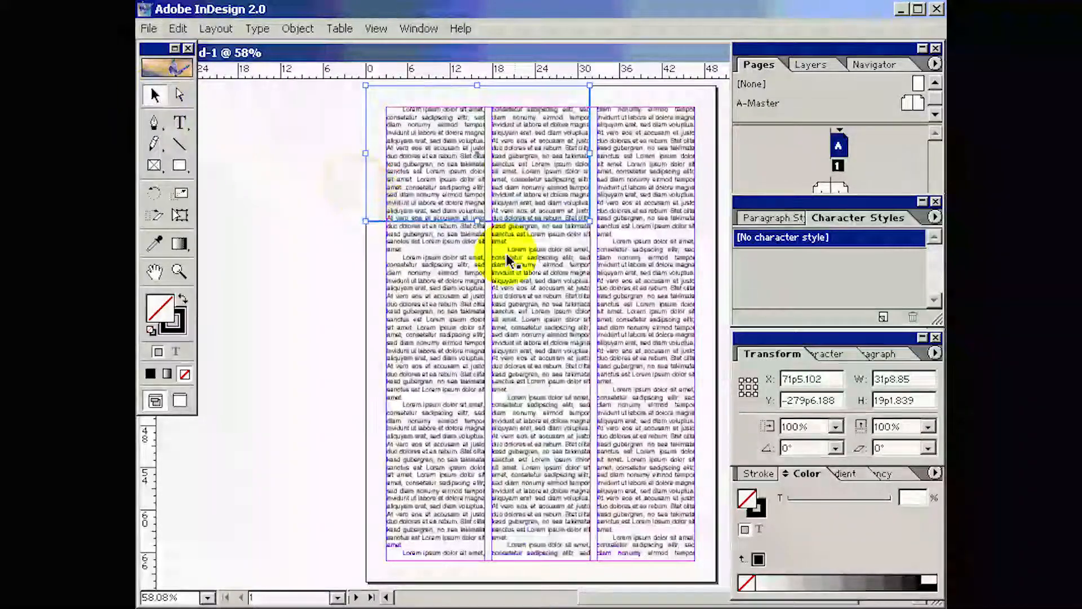
left_click_drag(479, 221, 480, 222)
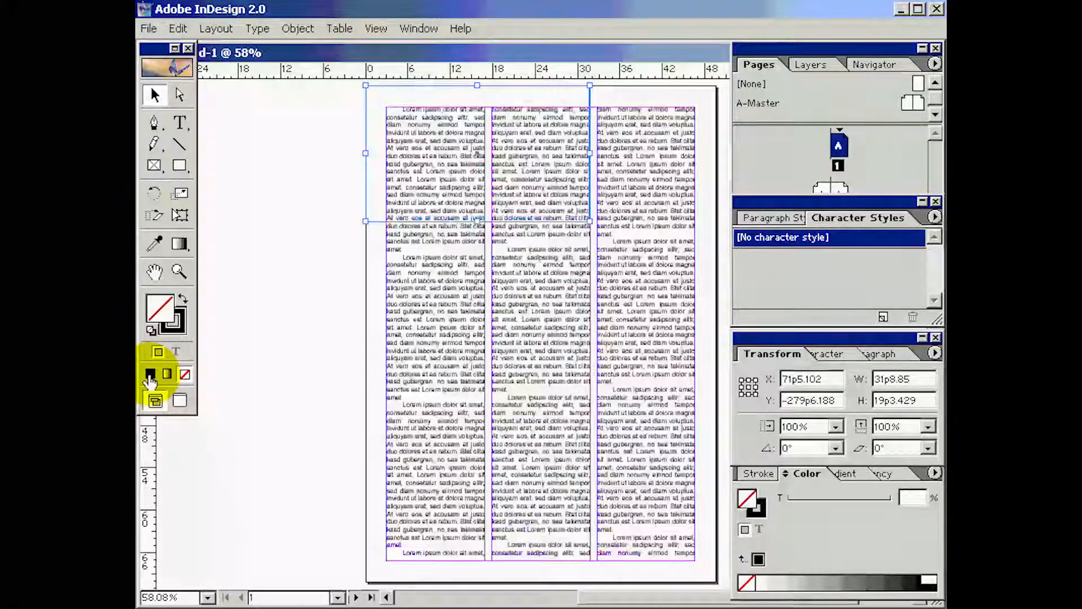
Try a solid, a gradient and no fill on the rectangle, finishing with solid black.
left_click(150, 375)
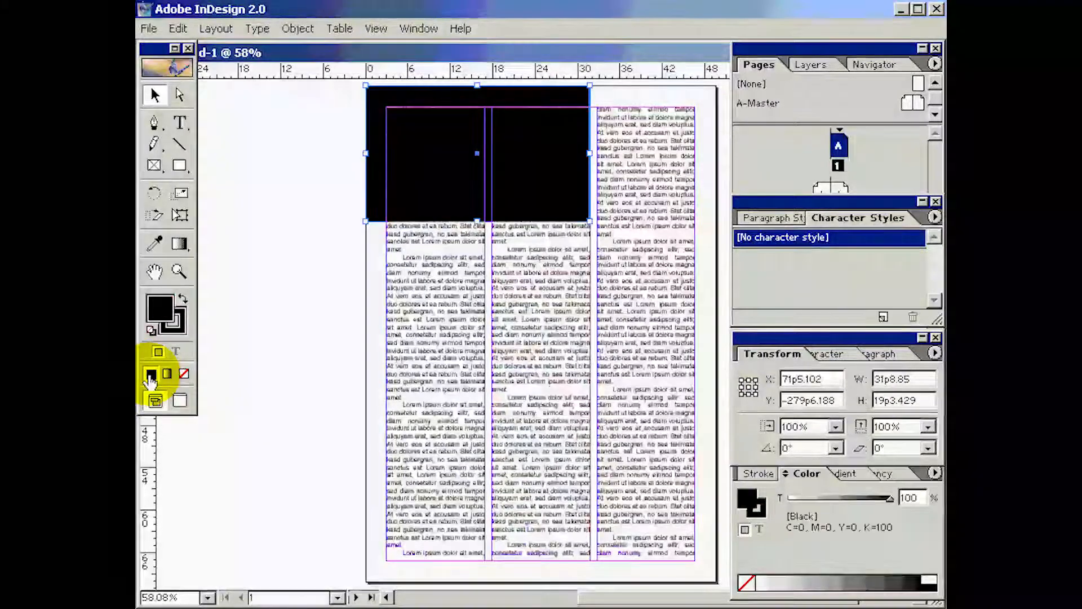
left_click(168, 375)
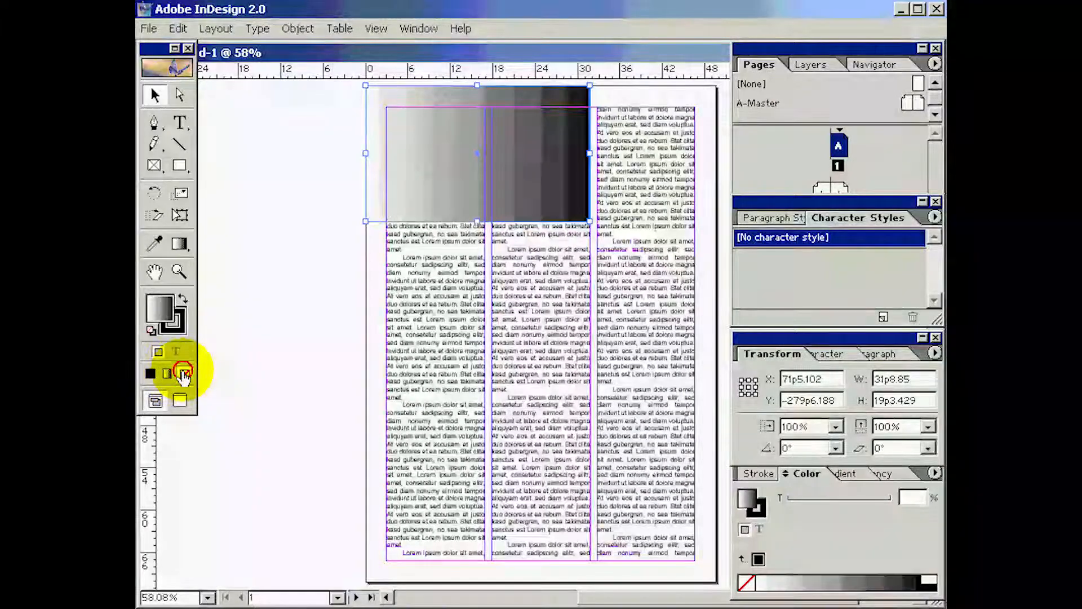
left_click(184, 374)
left_click(150, 374)
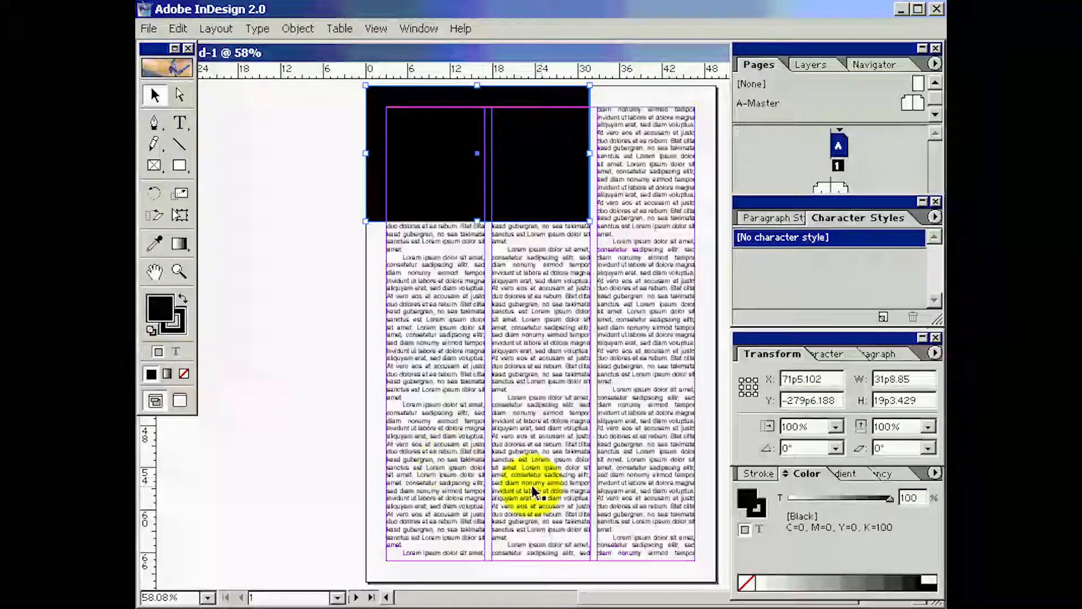
Switch the colour mixing of the rectangle's fill to CMYK.
left_click(826, 515)
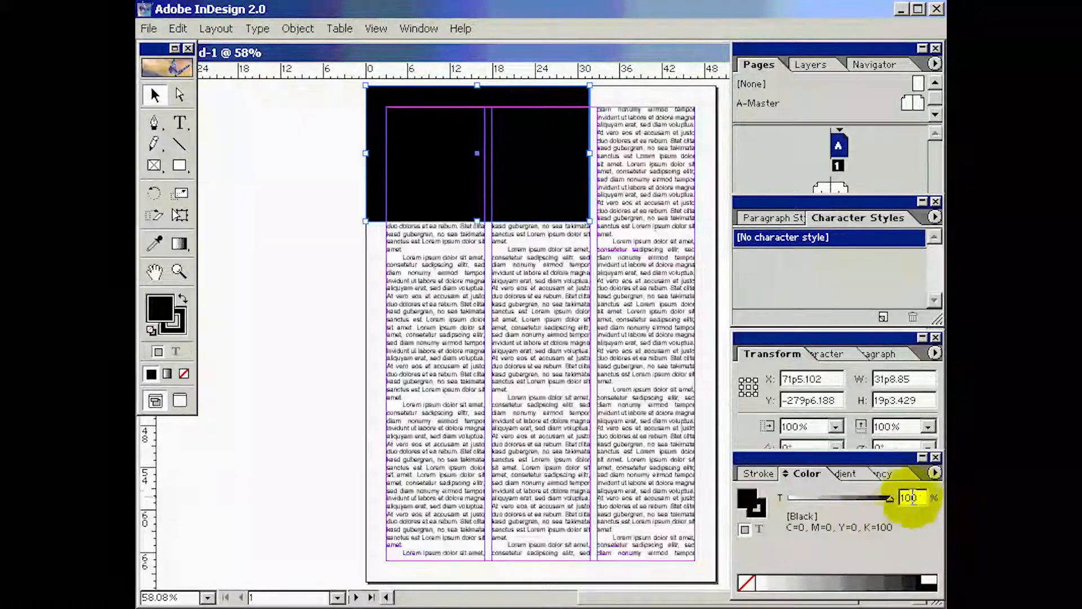
left_click(935, 473)
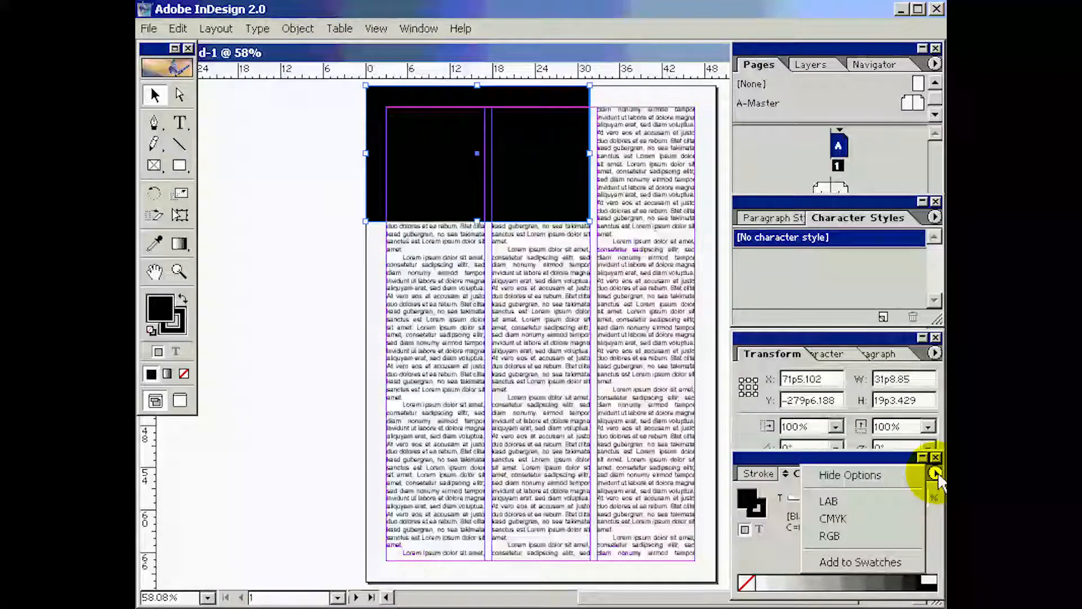
left_click(862, 517)
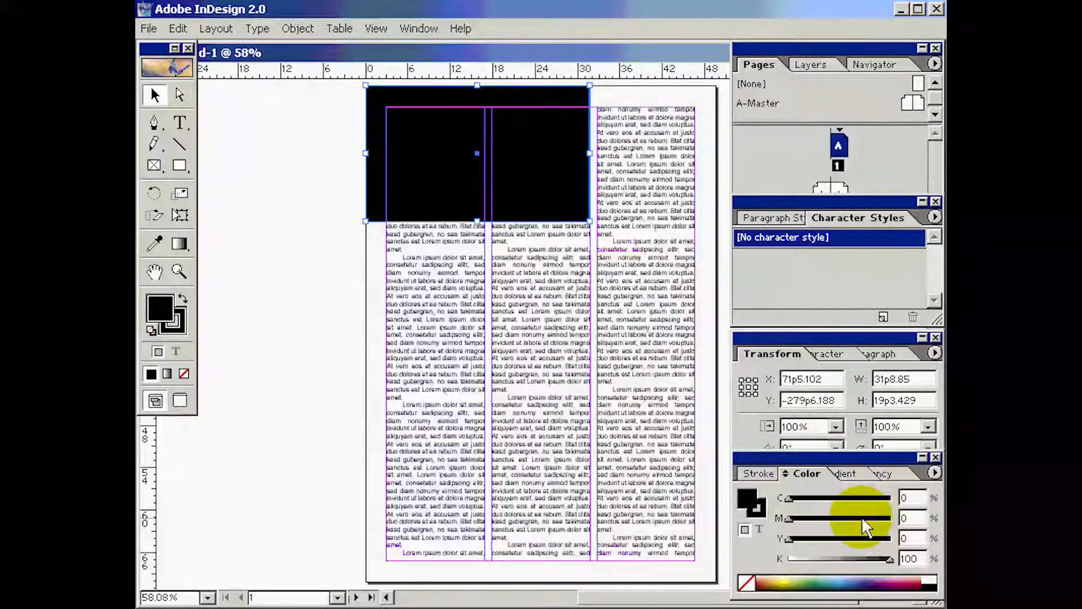
Fill the rectangle with pure yellow: C 0, M 0, Y 100, K 0.
left_click(789, 579)
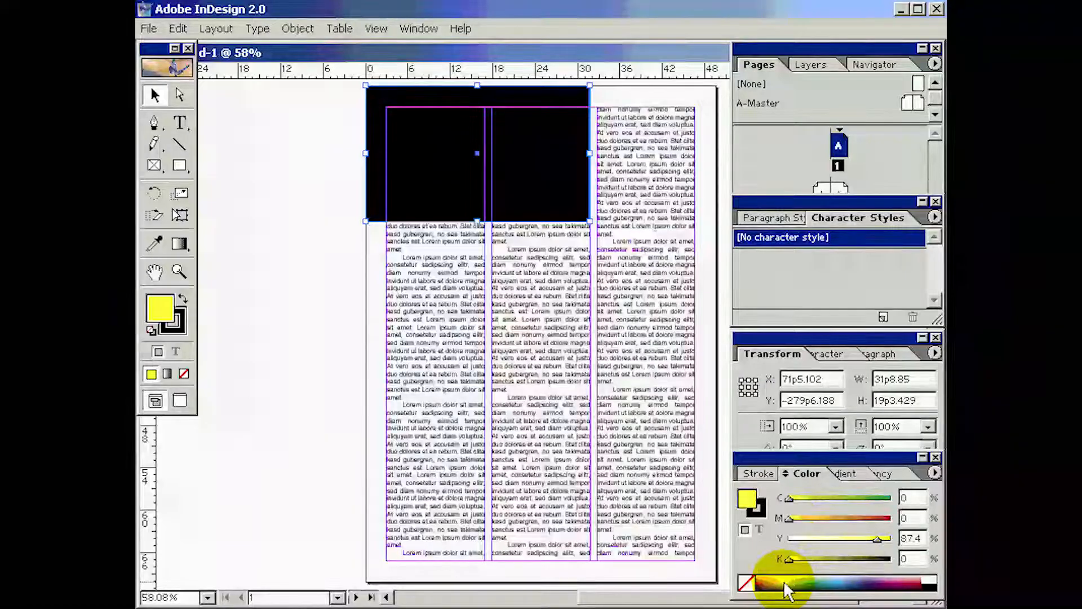
left_click(801, 580)
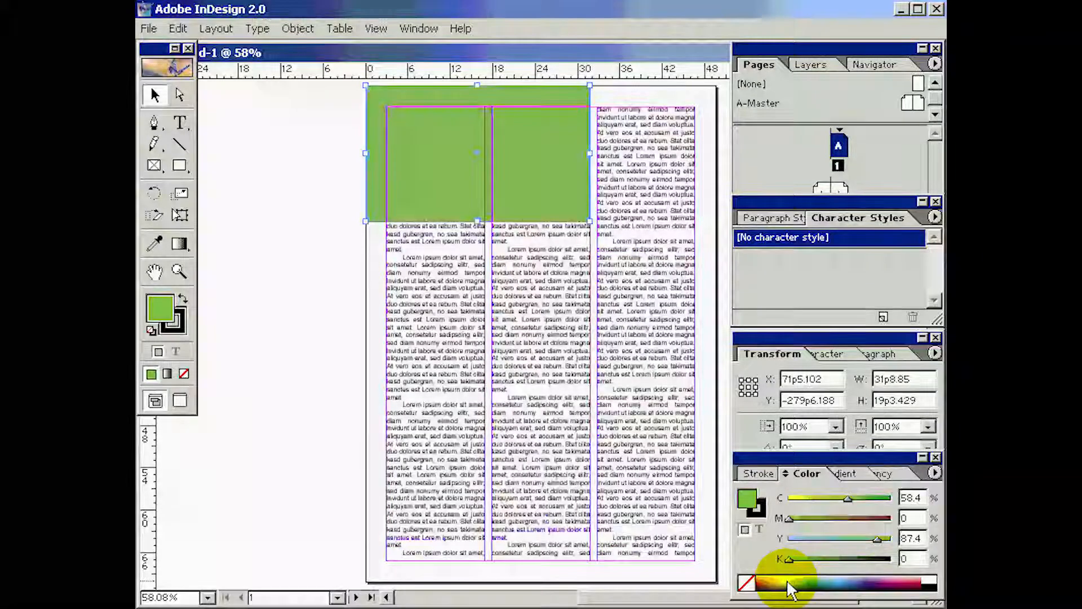
left_click(788, 583)
left_click(785, 578)
left_click(784, 581)
left_click(784, 581)
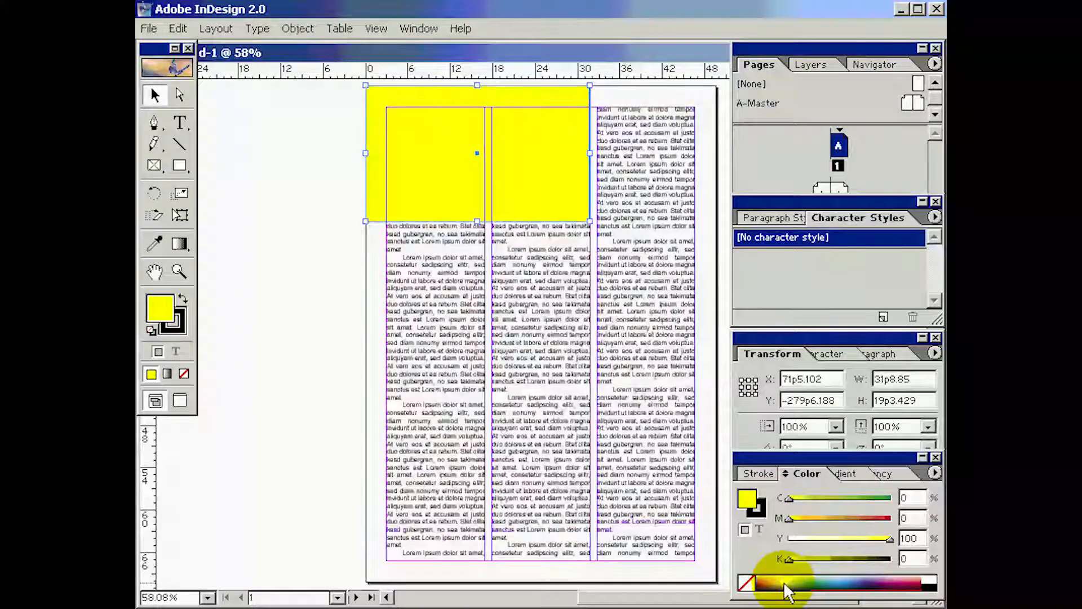
left_click(785, 585)
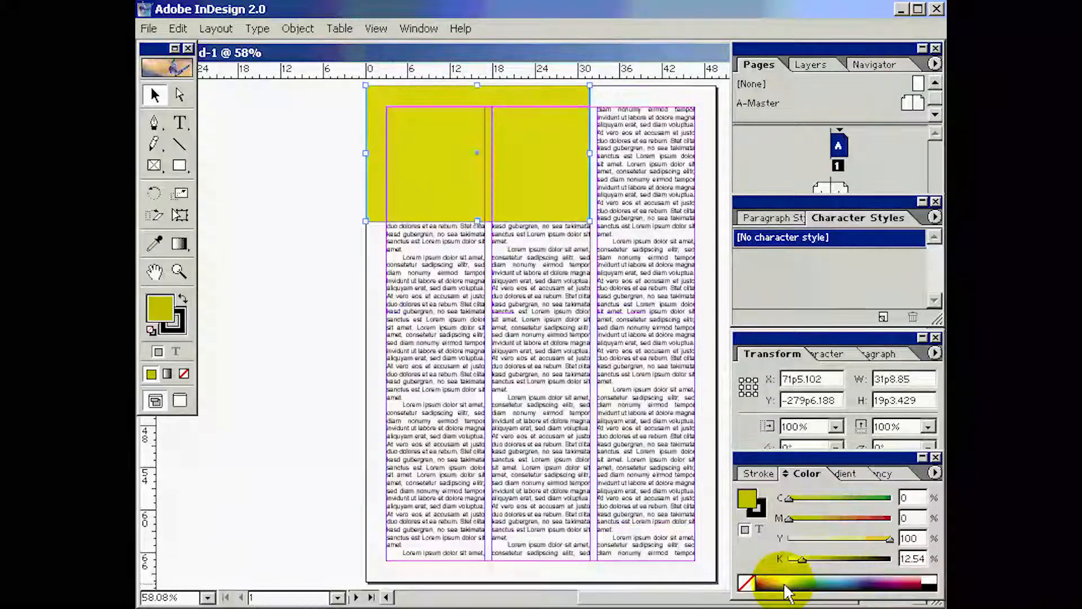
left_click(783, 582)
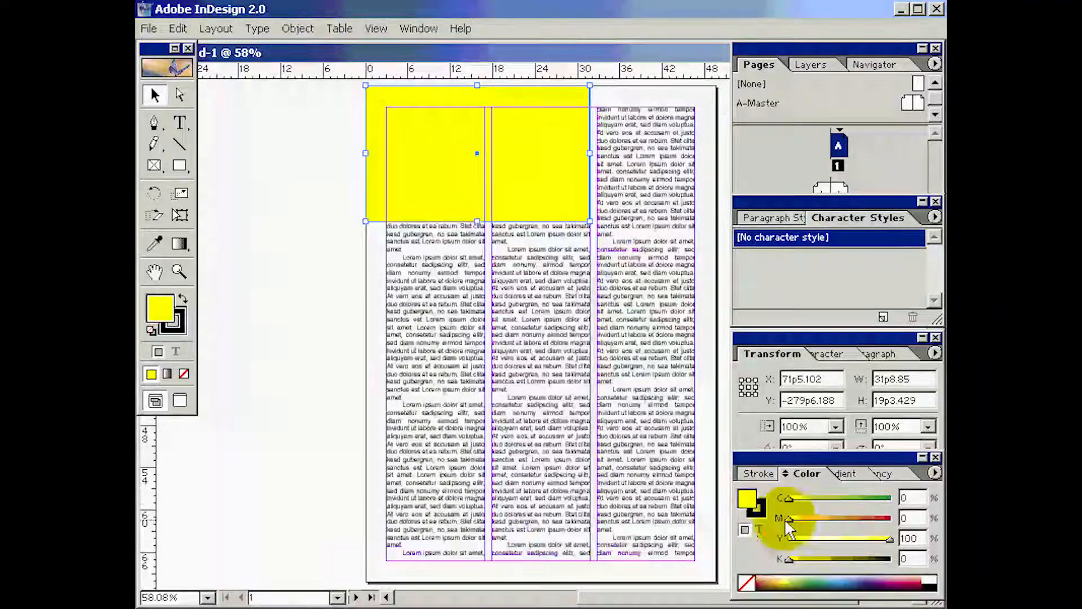
left_click(853, 538)
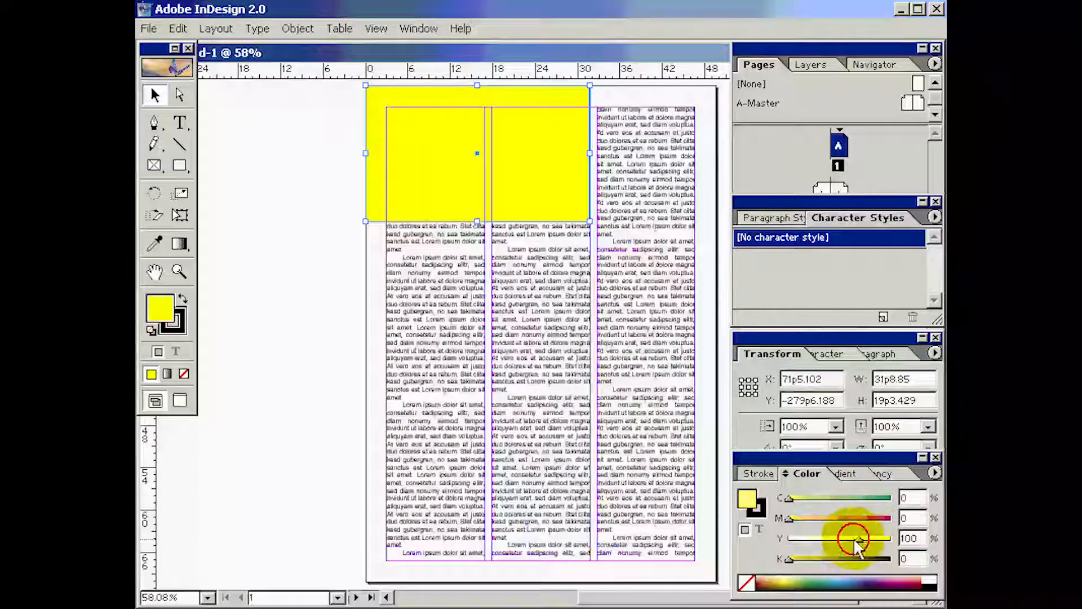
left_click_drag(817, 542, 902, 543)
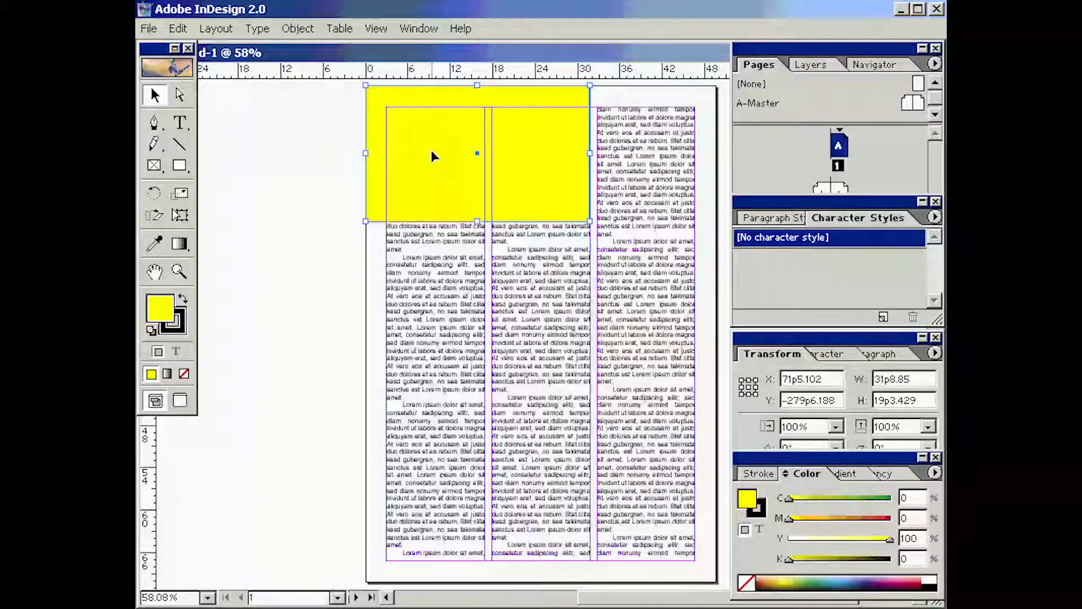
Set the yellow rectangle's stroke weight to 0 pt and deselect it.
left_click(758, 474)
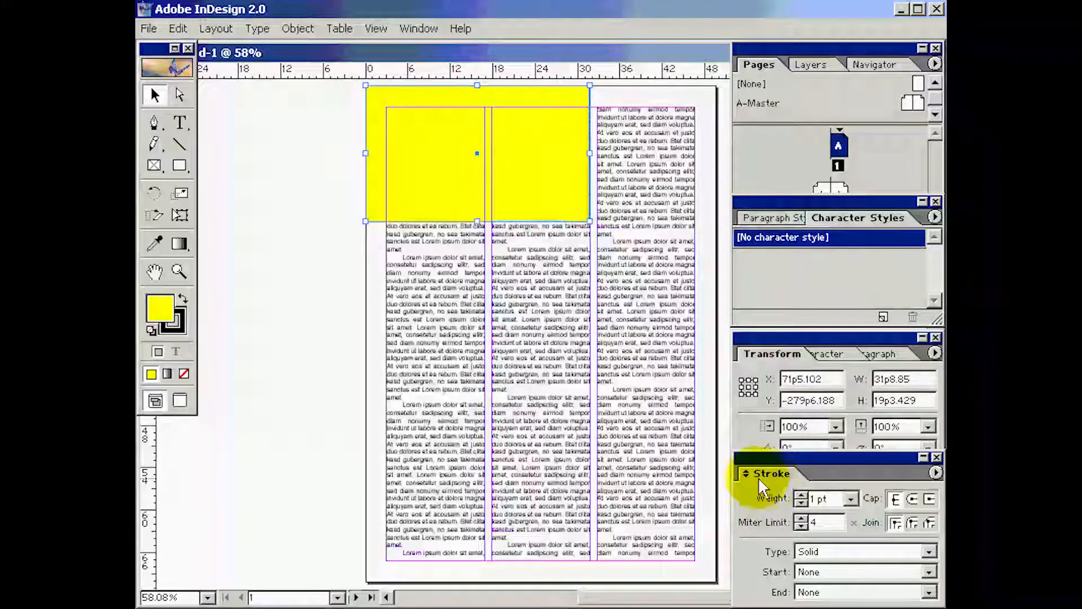
left_click(851, 499)
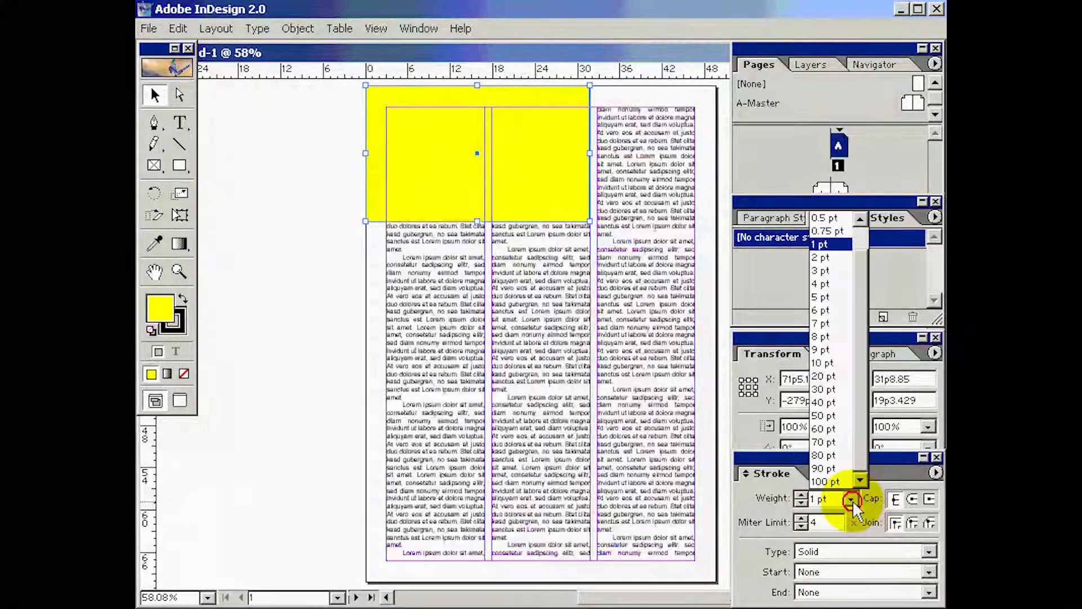
left_click(860, 234)
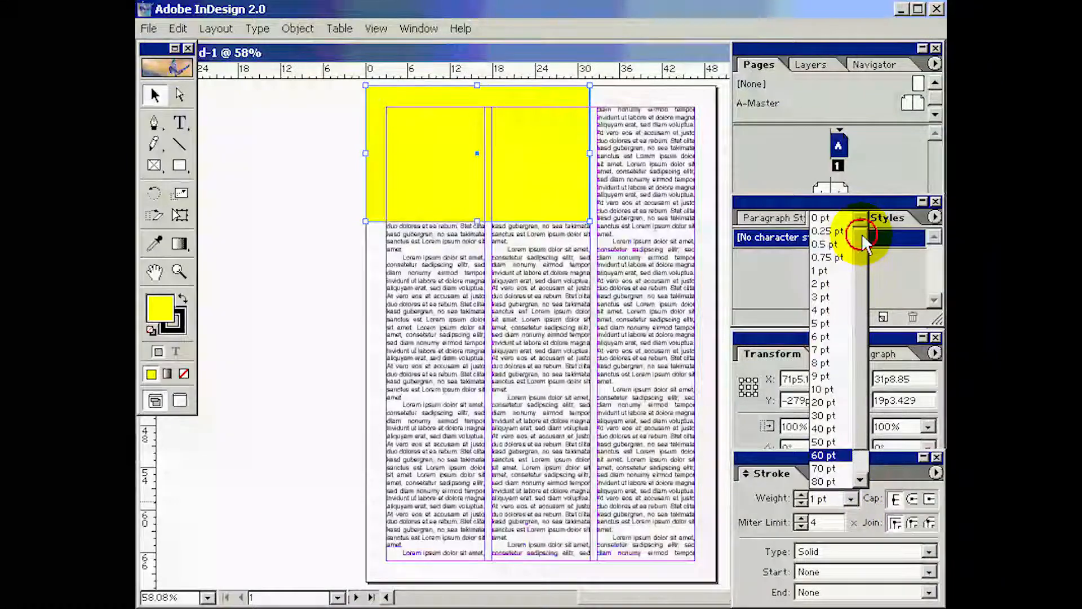
left_click(839, 219)
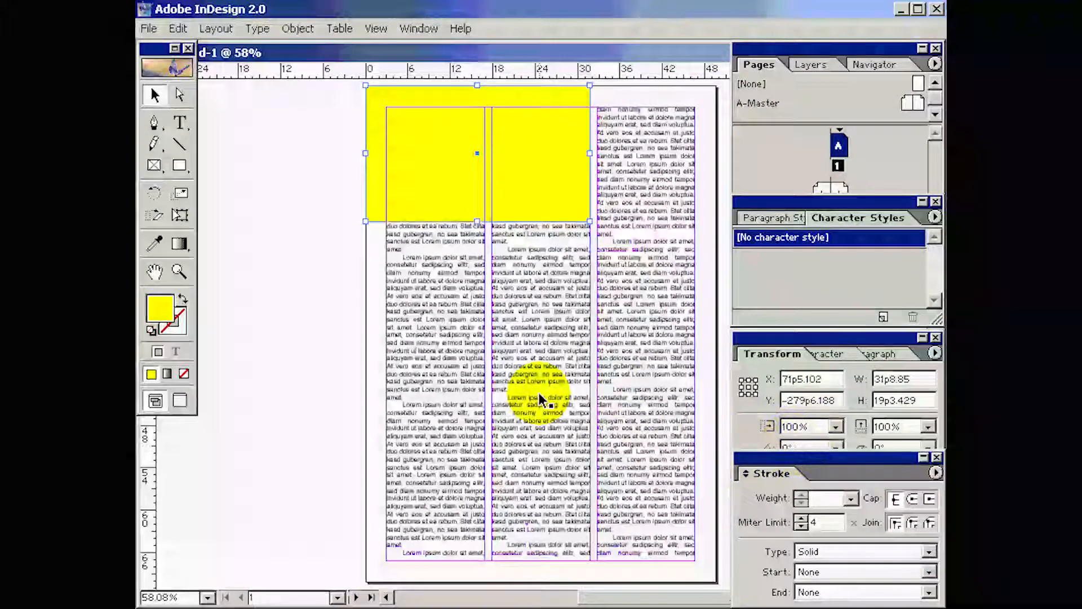
left_click(327, 231)
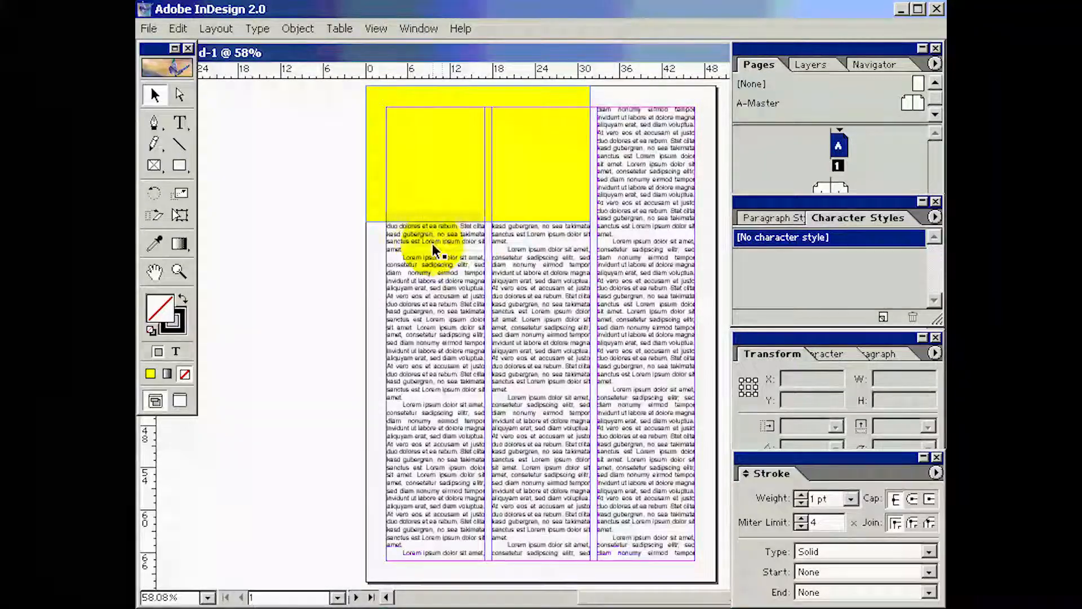
Move the yellow rectangle left and slightly up so that it overhangs the page's top-left corner.
left_click(425, 151)
left_click_drag(462, 153, 402, 148)
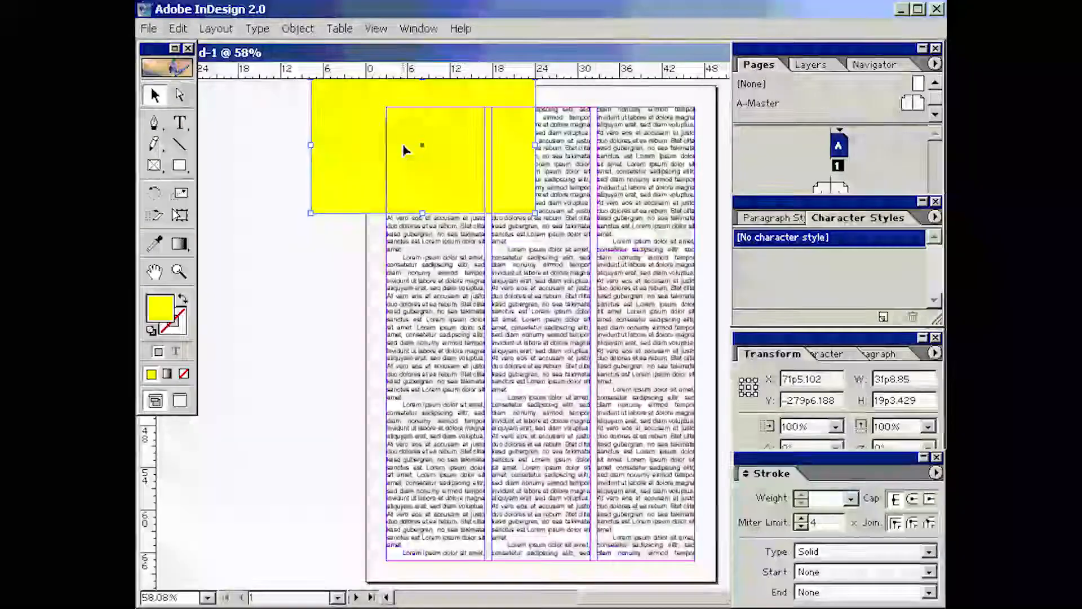
left_click(353, 105)
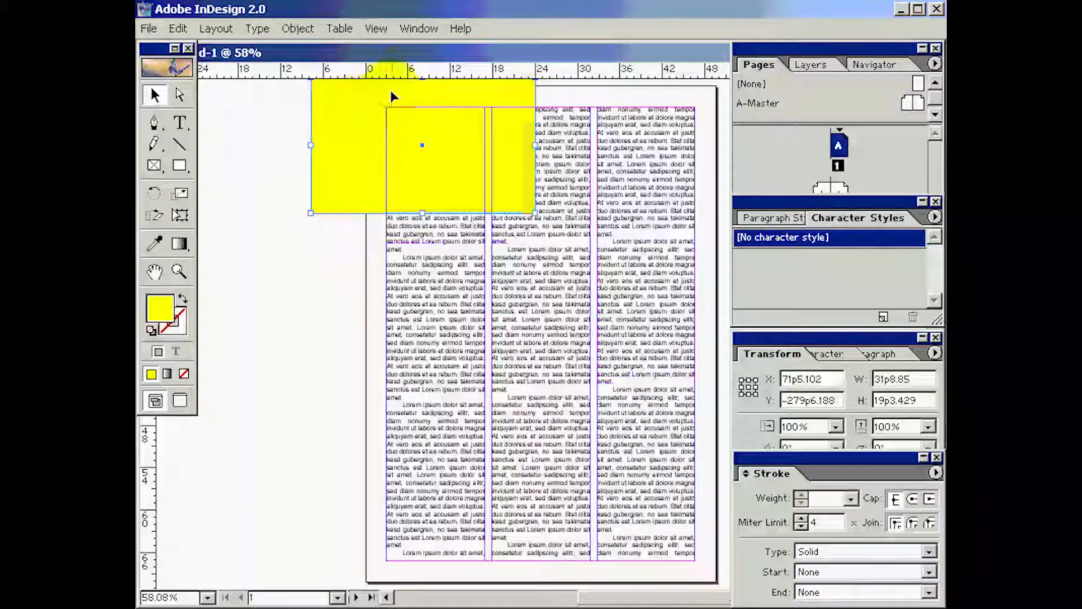
Wrap the column text around the yellow rectangle's bounding box.
left_click(427, 29)
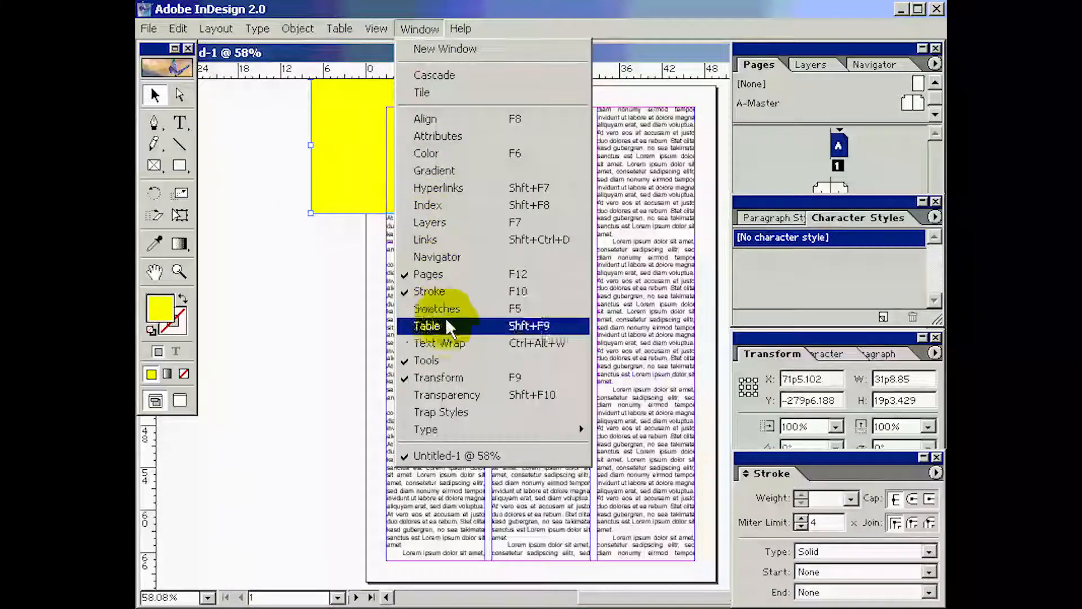
left_click(455, 344)
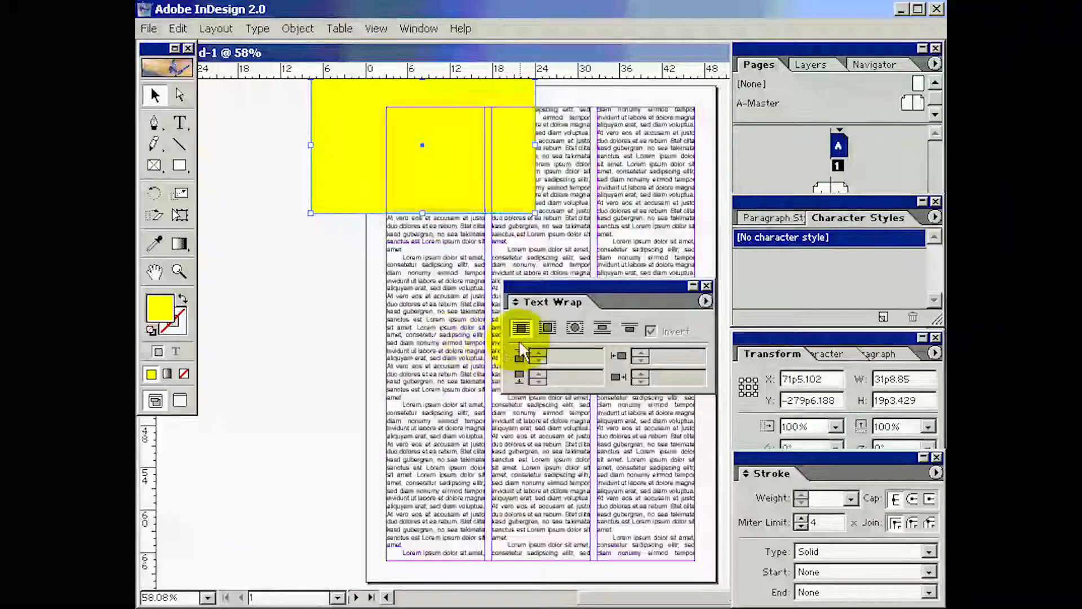
left_click(548, 329)
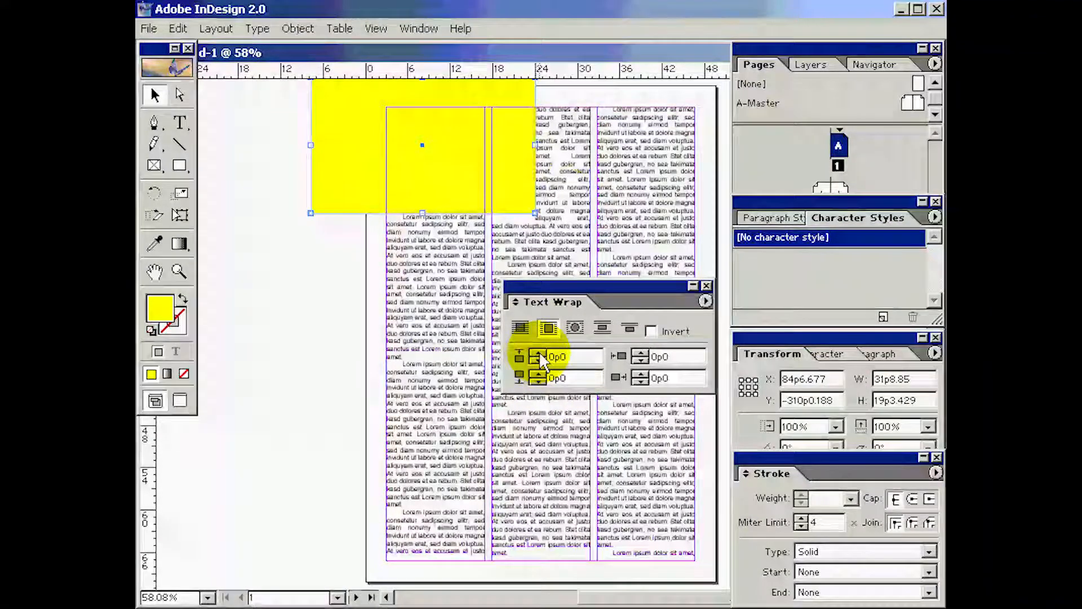
Set the bottom text-wrap offset of the yellow rectangle to 0p8.
left_click(539, 374)
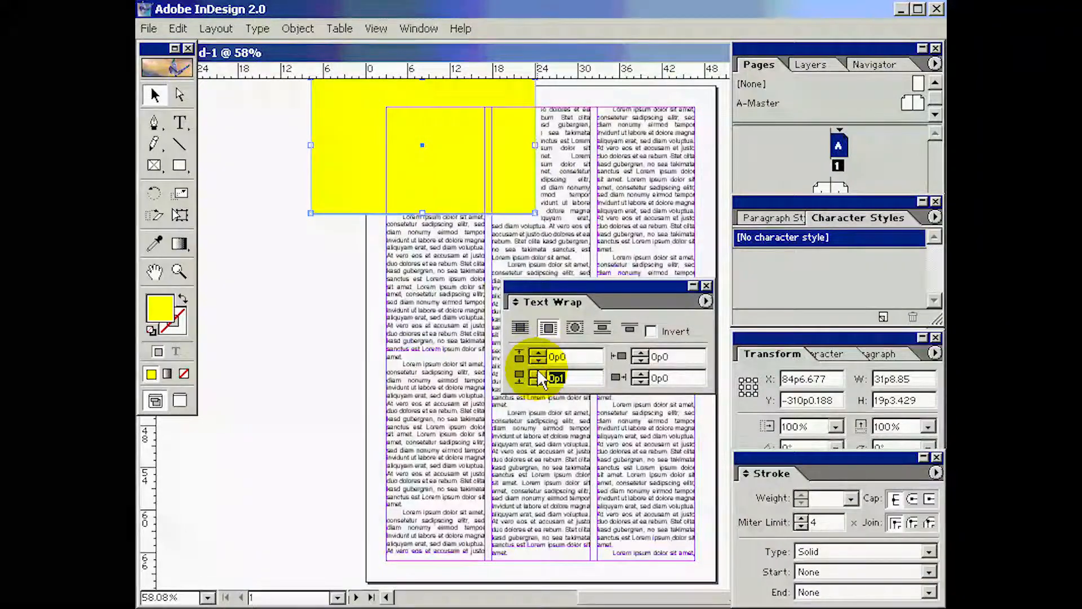
left_click(538, 375)
left_click(539, 375)
left_click(538, 375)
left_click(538, 375)
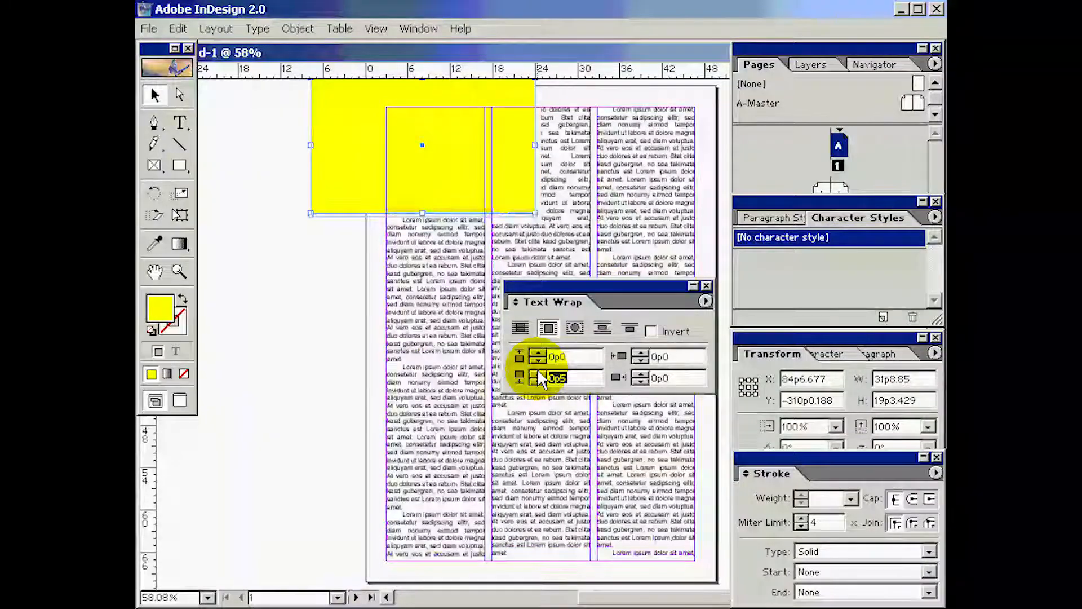
left_click(539, 374)
left_click(539, 375)
left_click(539, 375)
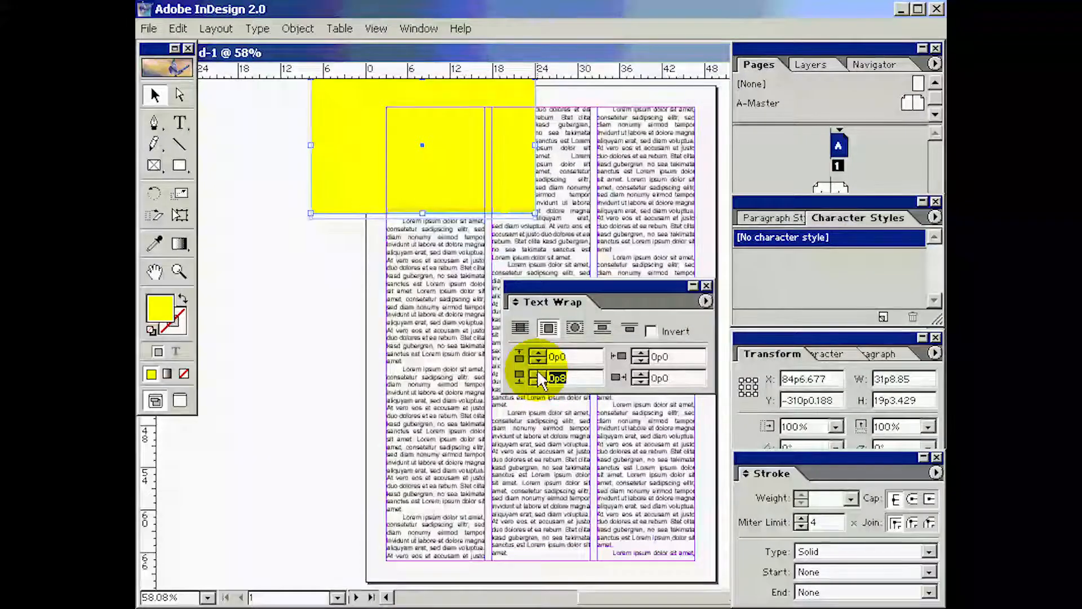
Set the rectangle's top, left and right text-wrap offsets to 0p8.
left_click_drag(559, 356, 570, 356)
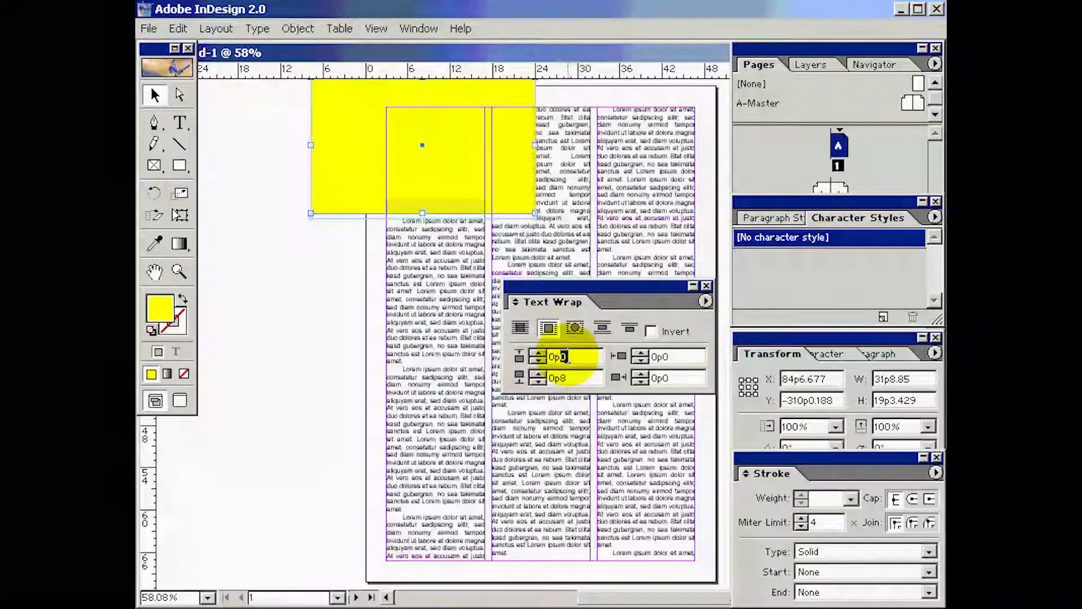
type("8")
left_click_drag(662, 356, 668, 356)
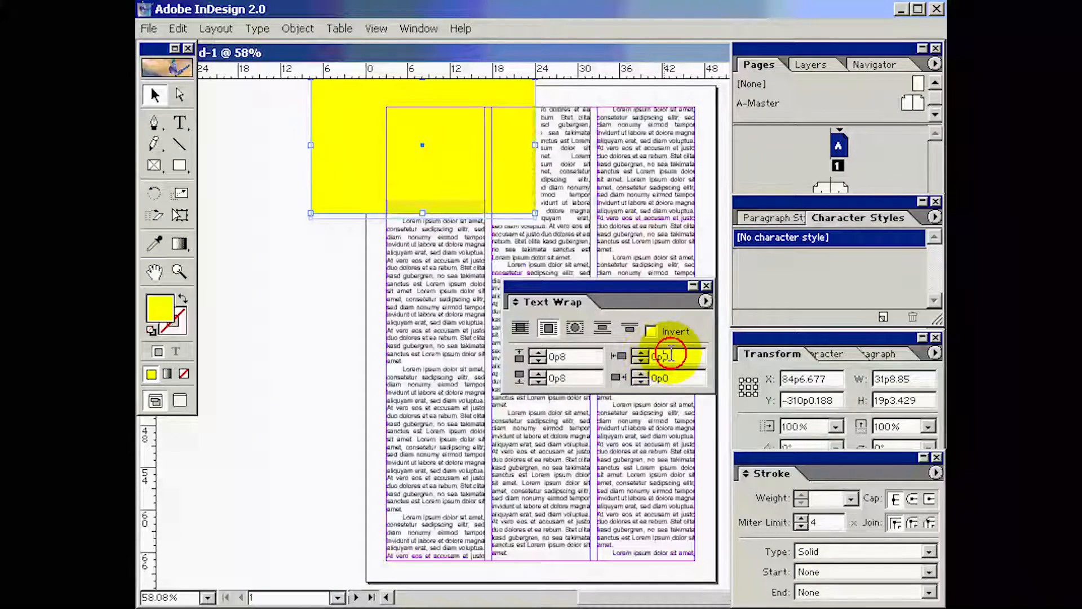
type("8")
type("8")
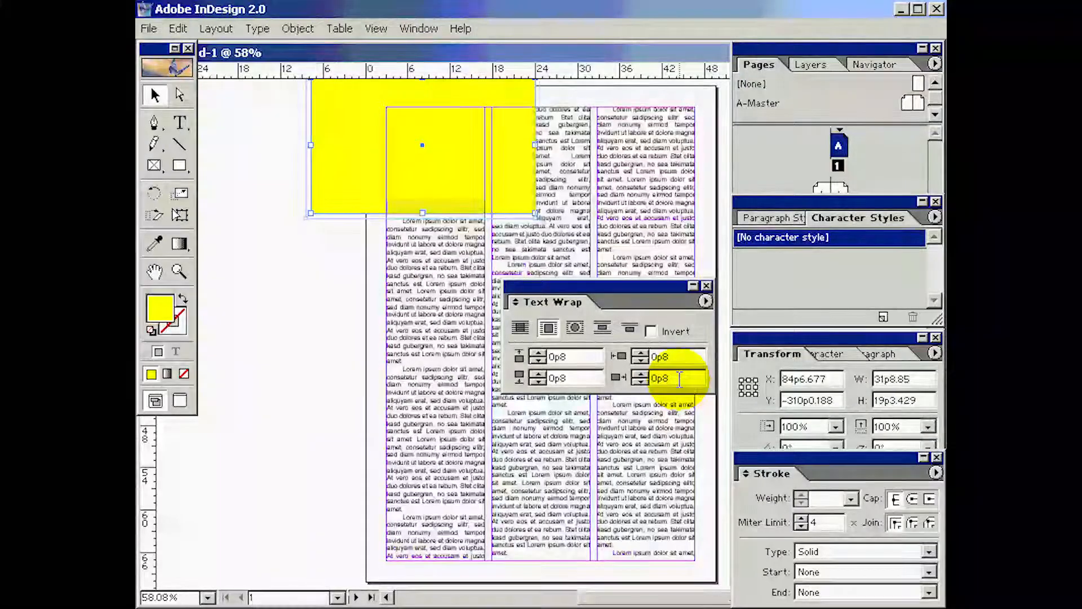
Apply the last 0p8 wrap offset and align the yellow rectangle with the page's top-left corner, spanning the first two columns.
key("Return")
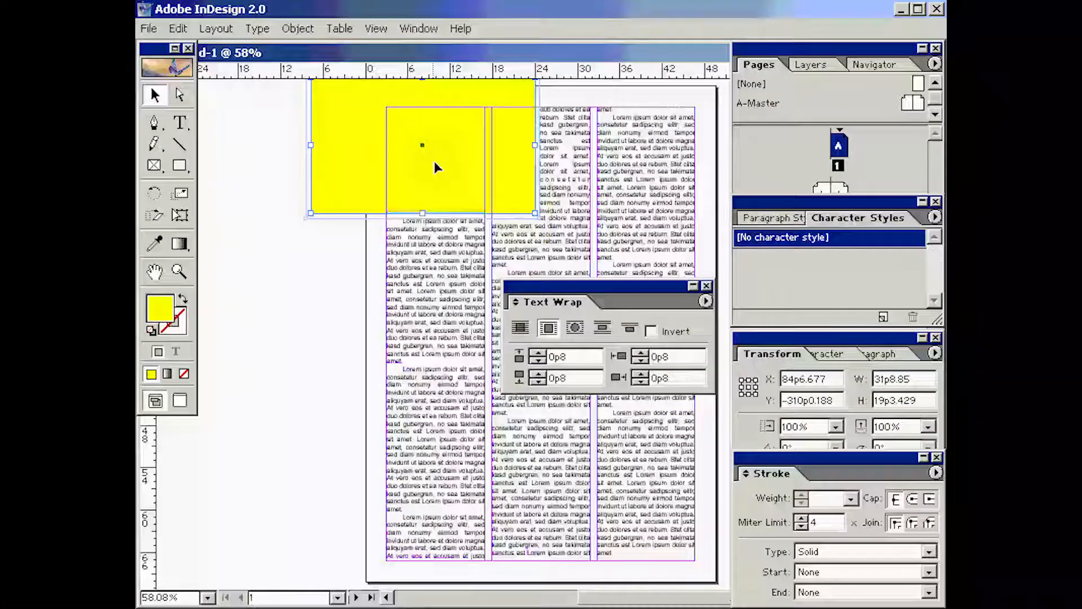
left_click(338, 258)
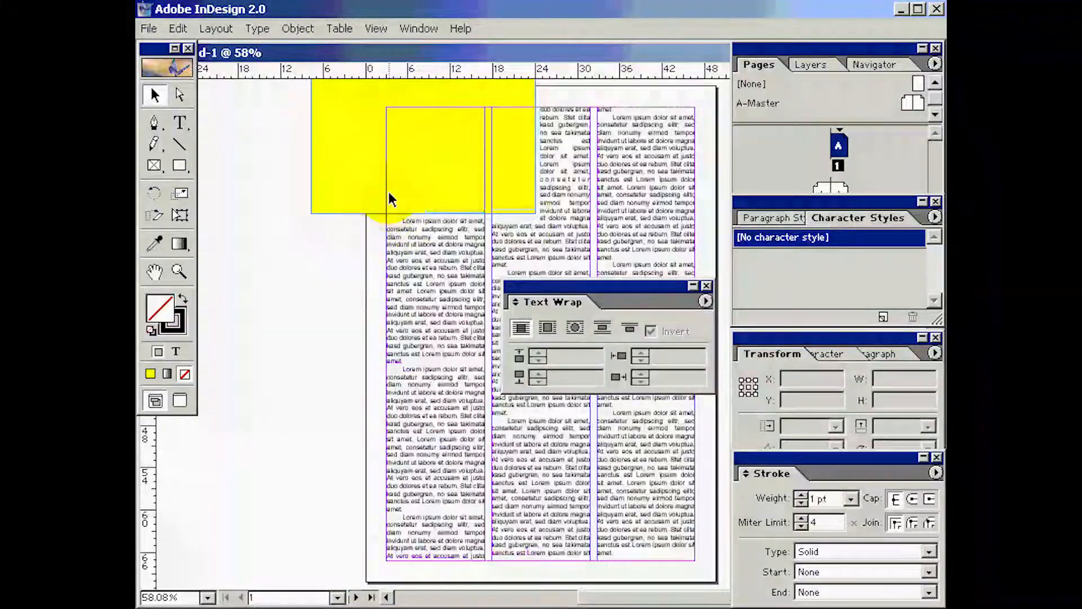
left_click(406, 189)
left_click_drag(408, 192, 413, 191)
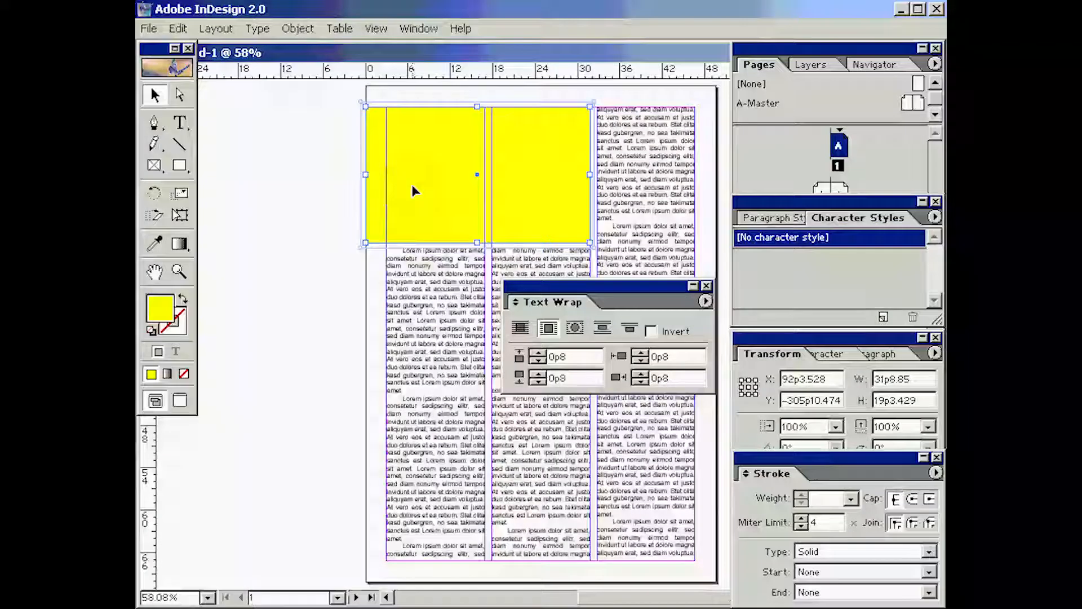
left_click(304, 230)
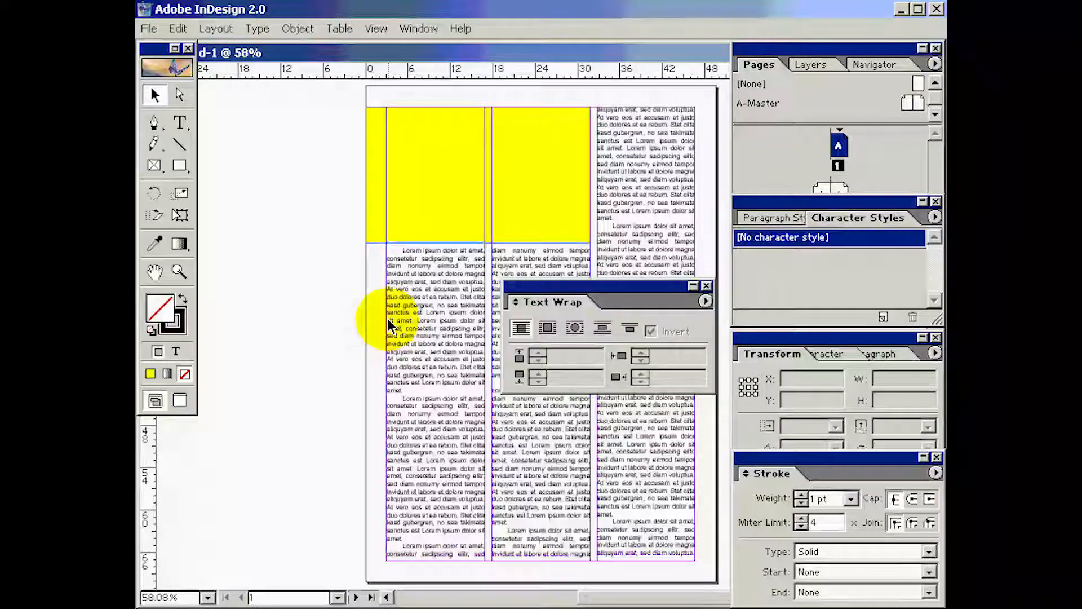
left_click(371, 150)
left_click_drag(369, 147, 376, 121)
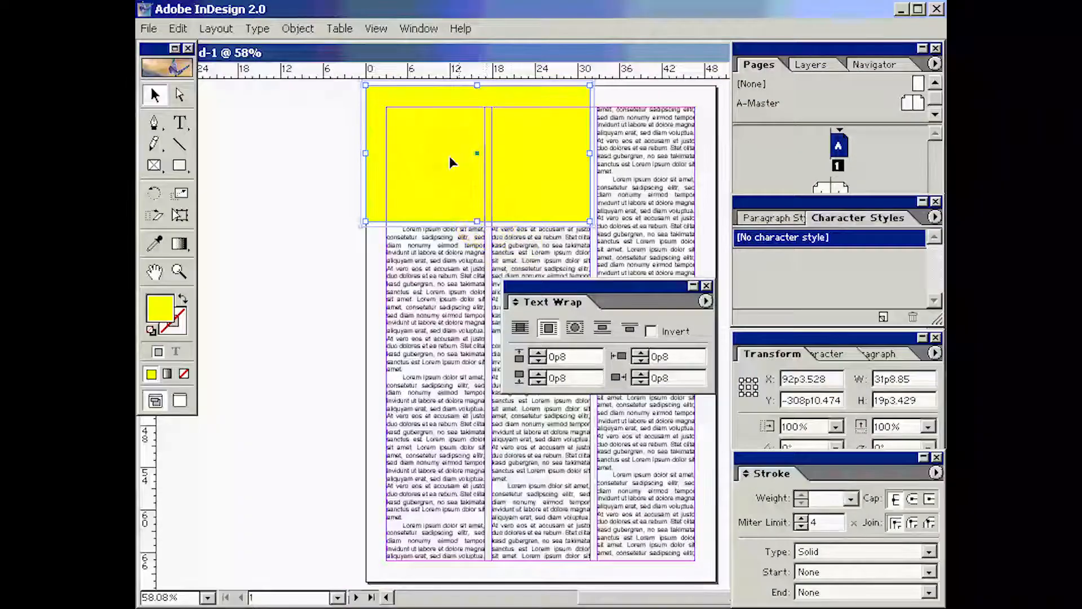
Enter the two-line title "SELAMAT DATANG DI" and "STMIK AMIKOM" as text inside the yellow rectangle.
left_click(181, 123)
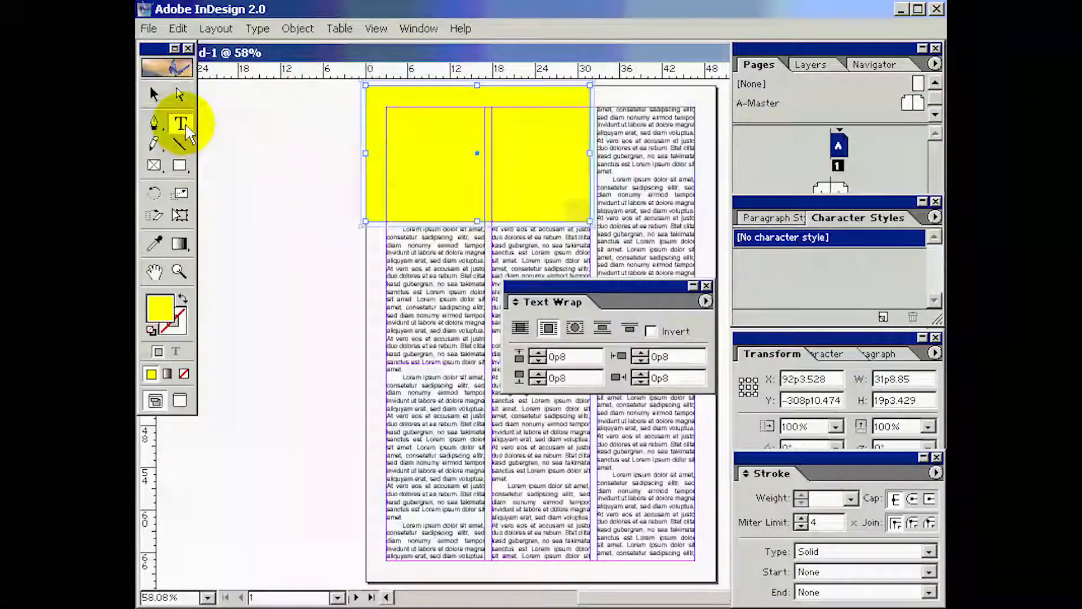
left_click(393, 119)
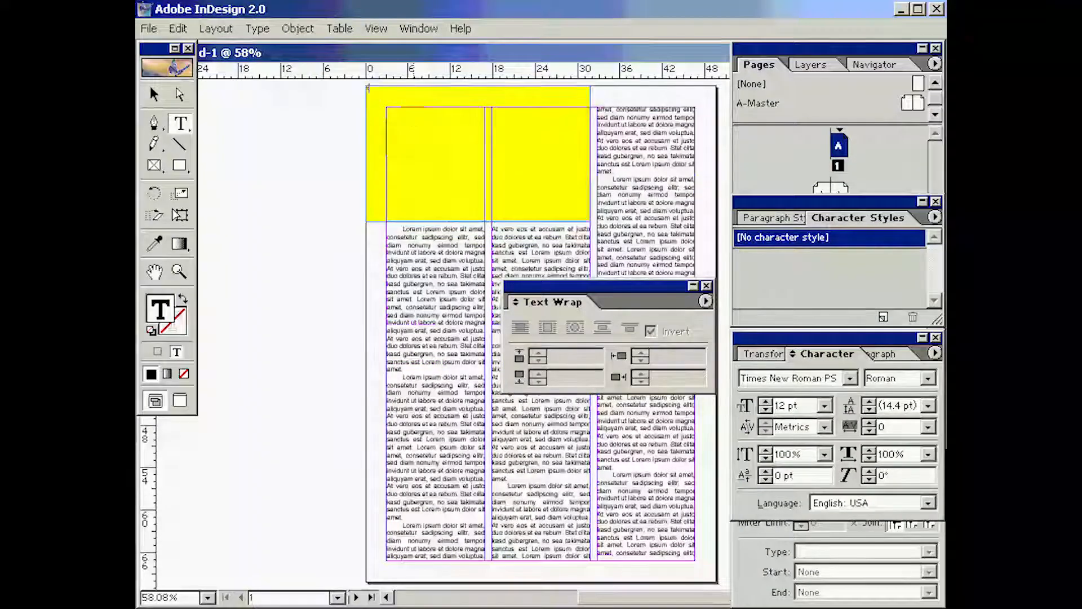
type("SELAMAT")
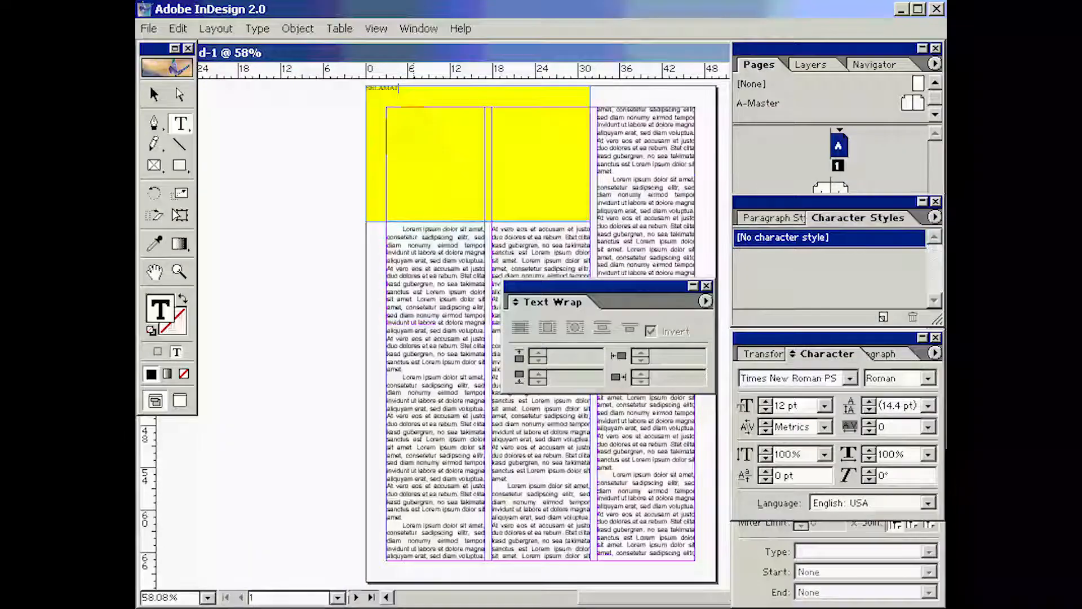
type(" DATANG")
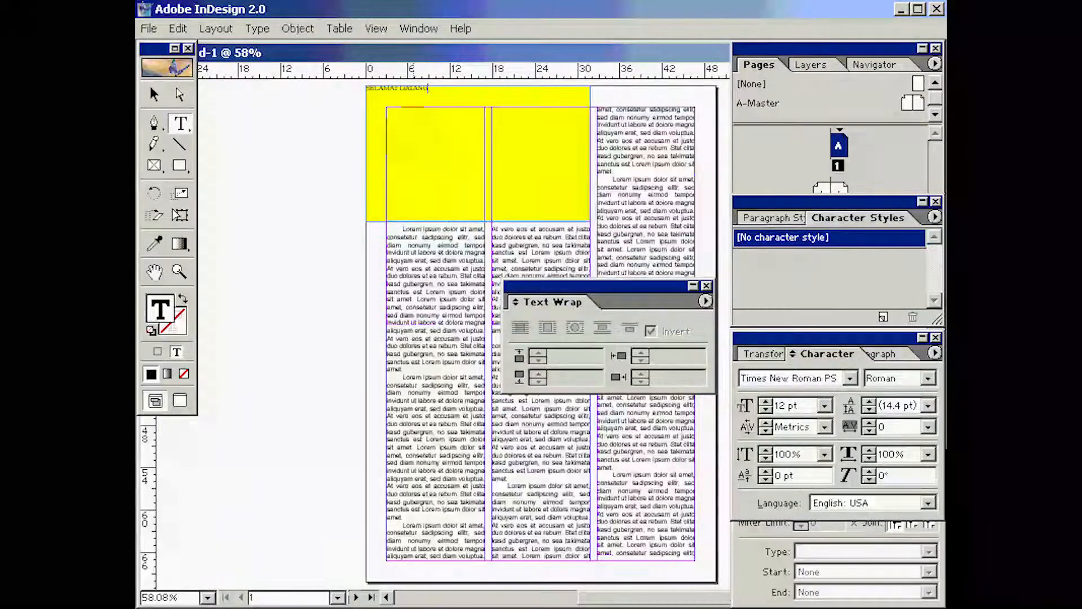
type(" D")
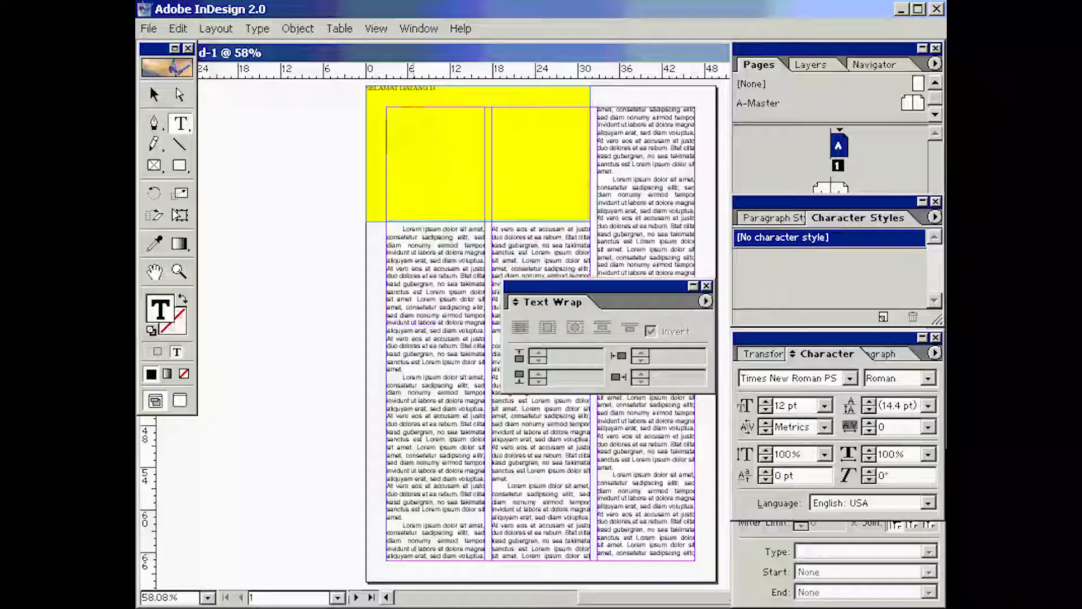
type("I STMIK AMIKOM")
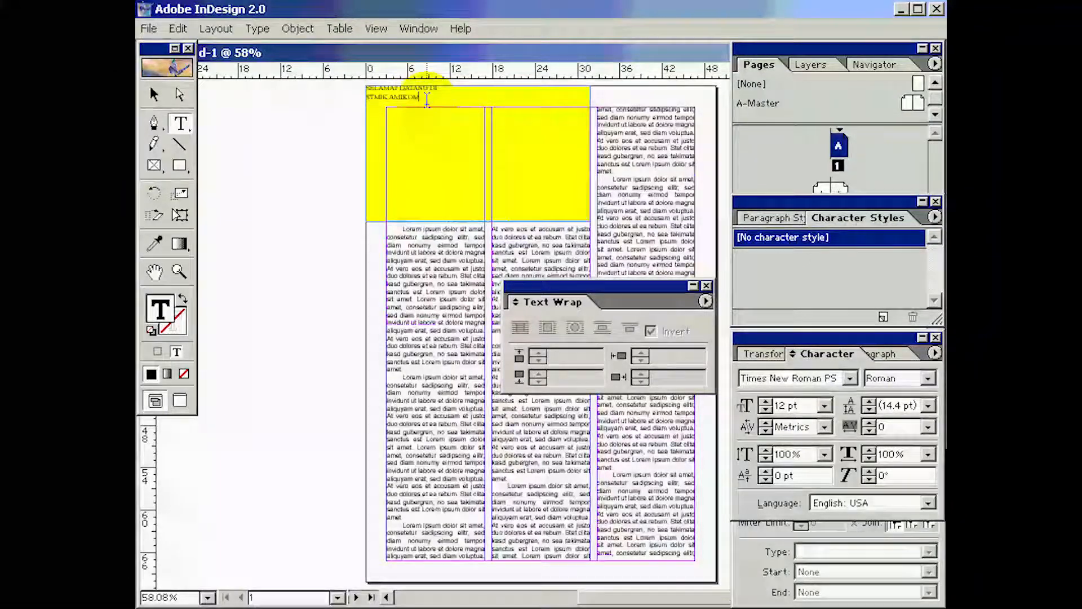
Set the font size of both title lines to 30 pt.
left_click_drag(425, 98, 365, 88)
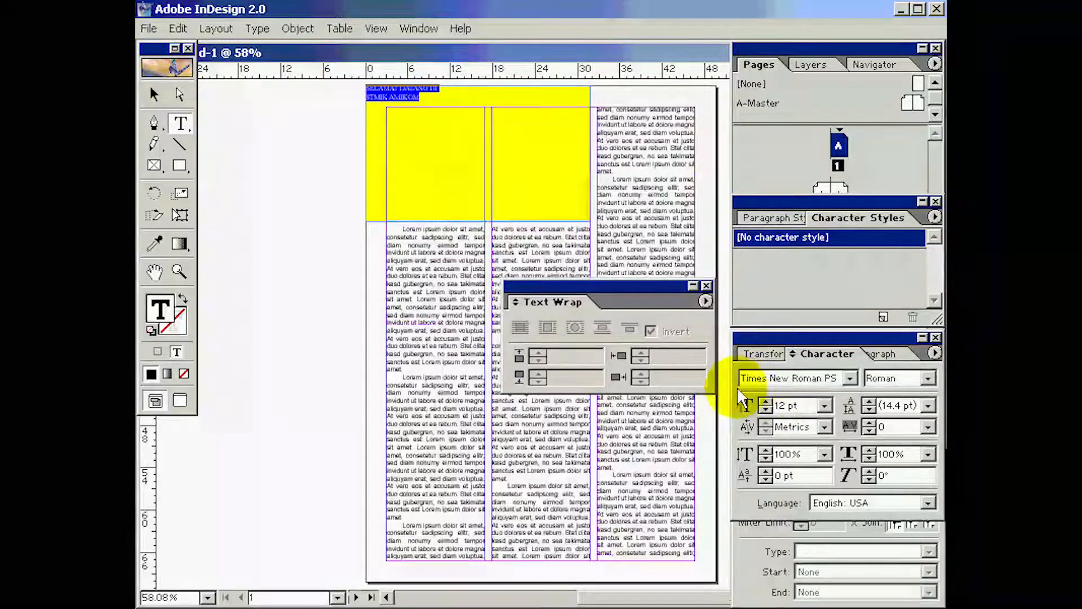
left_click(823, 404)
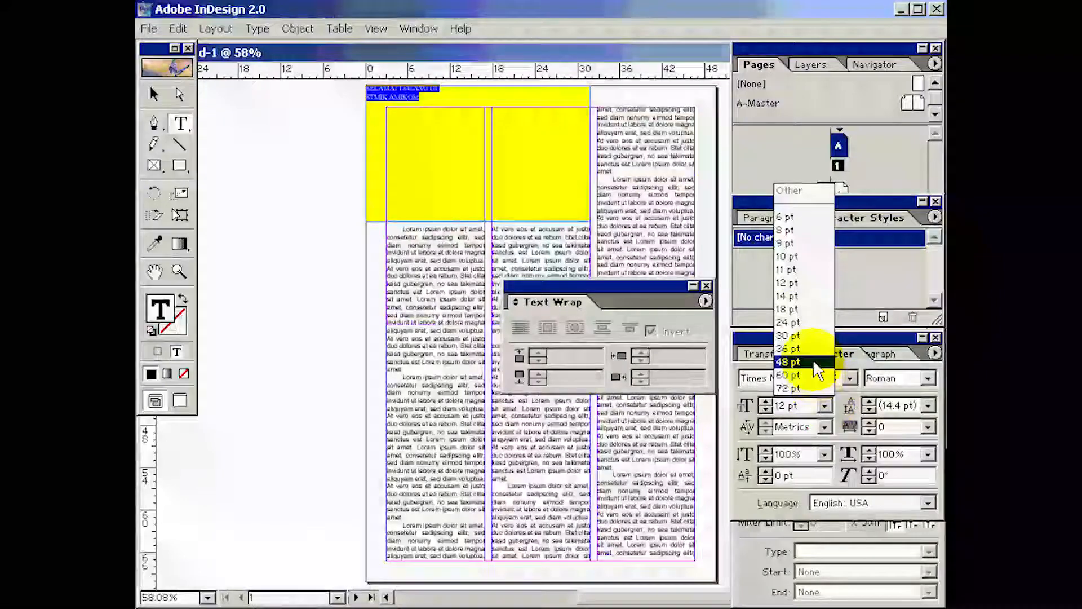
left_click(795, 340)
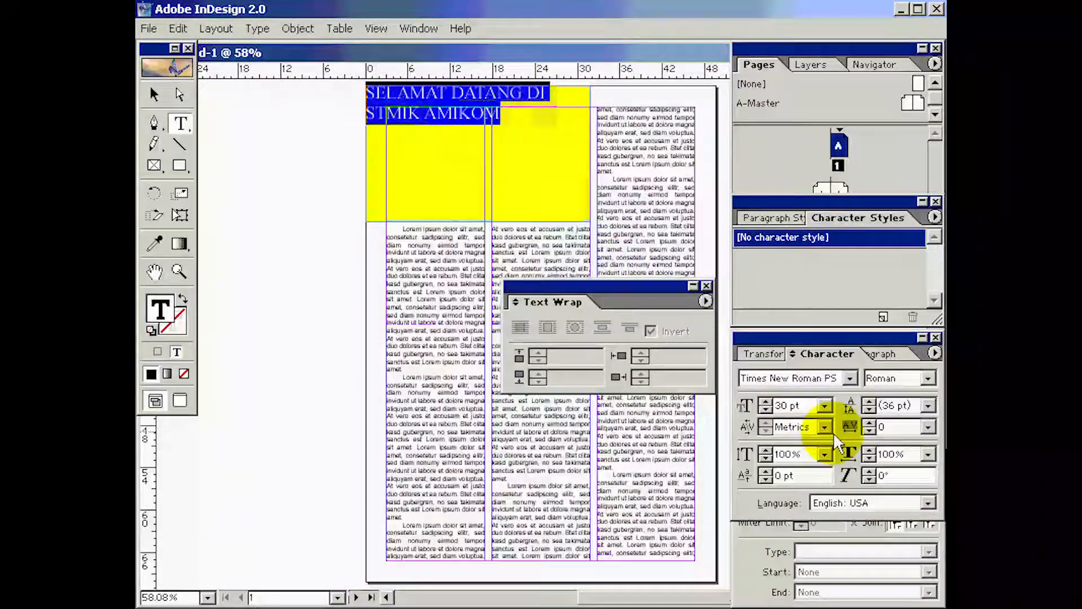
Enlarge the title line "STMIK AMIKOM" to 36 pt after trying 48 pt.
left_click_drag(509, 121, 366, 112)
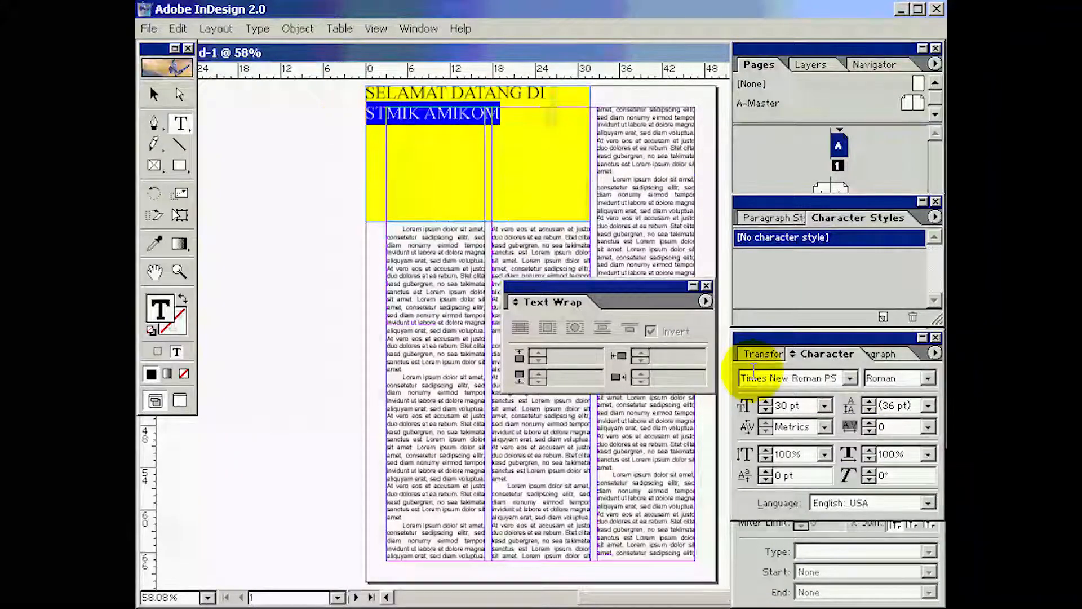
left_click(824, 405)
left_click(797, 361)
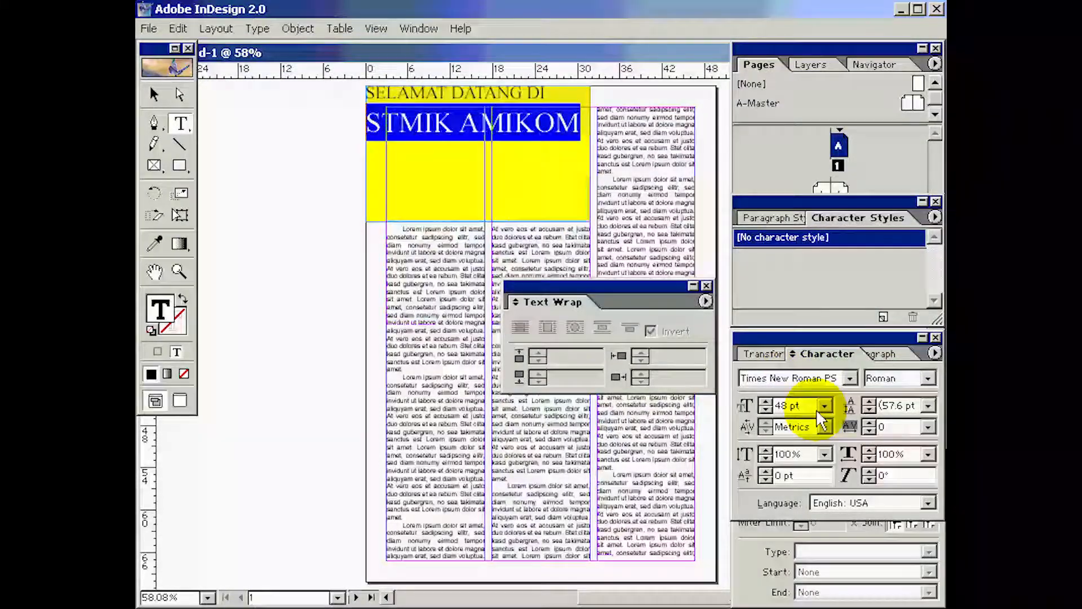
left_click(824, 406)
left_click(794, 349)
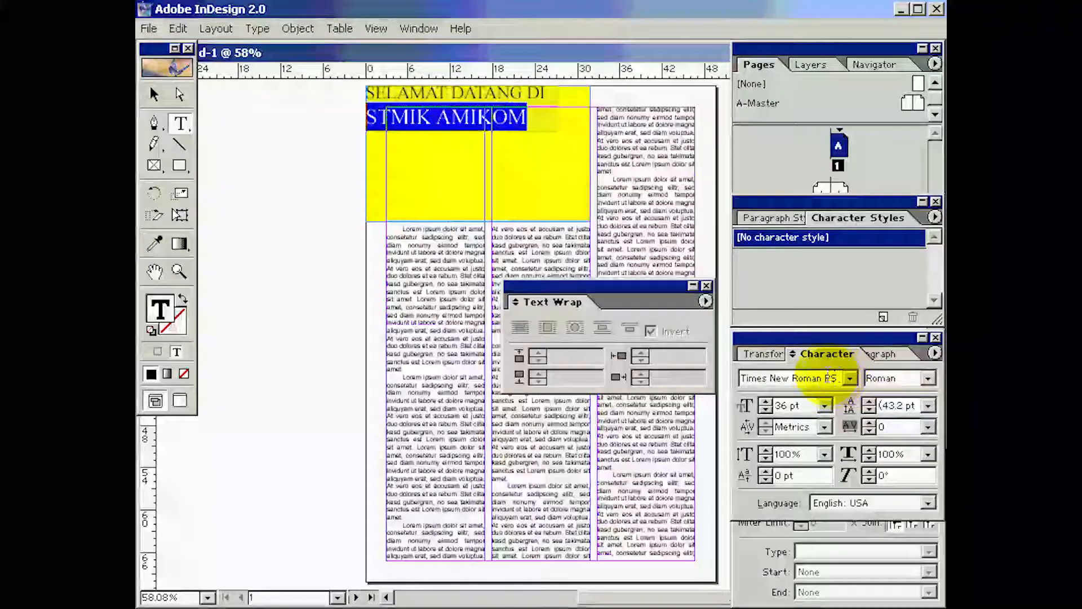
Centre-align both title lines within the yellow rectangle.
left_click(886, 354)
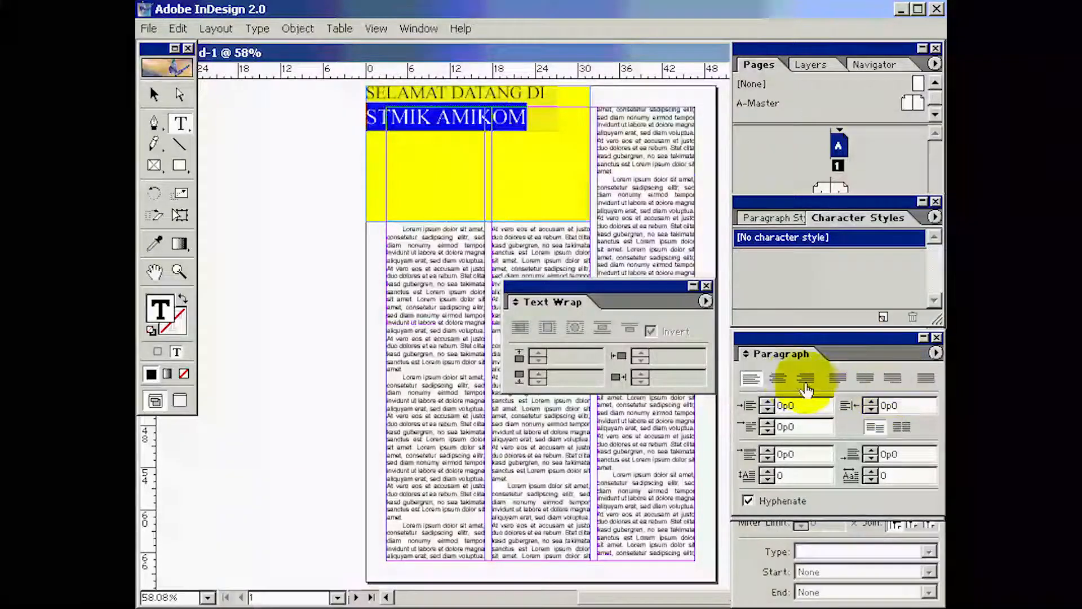
left_click(778, 377)
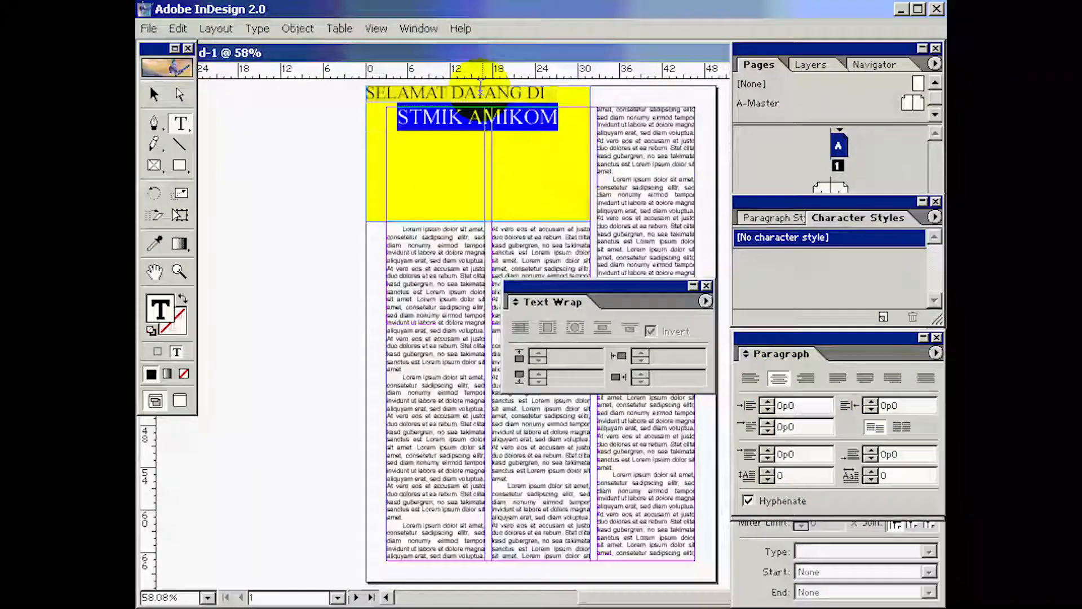
left_click(476, 92)
left_click(779, 377)
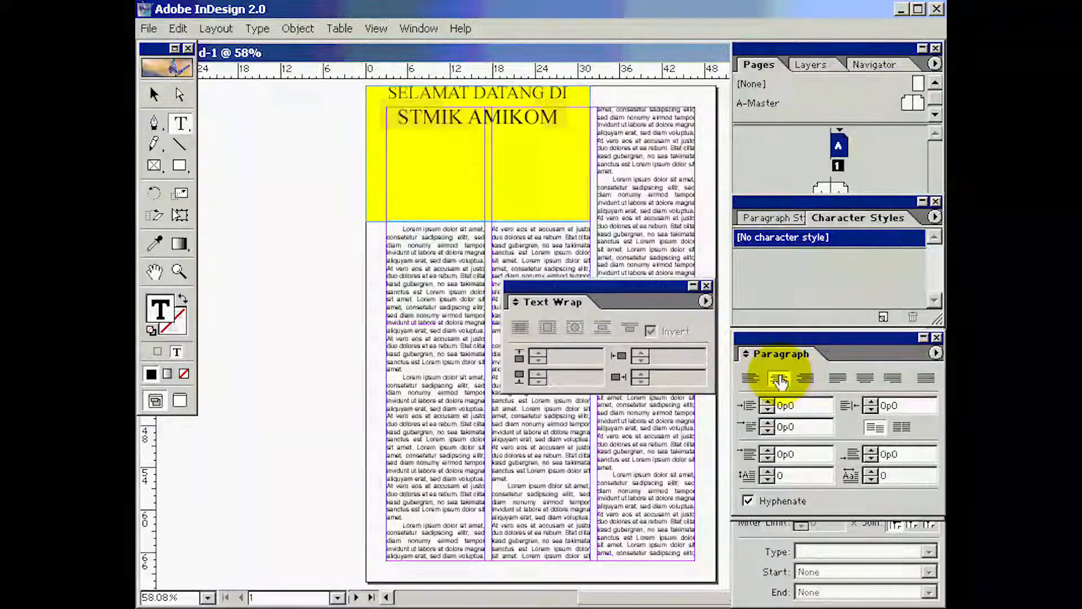
Insert three blank lines above the title to lower it within the yellow rectangle.
left_click(403, 124)
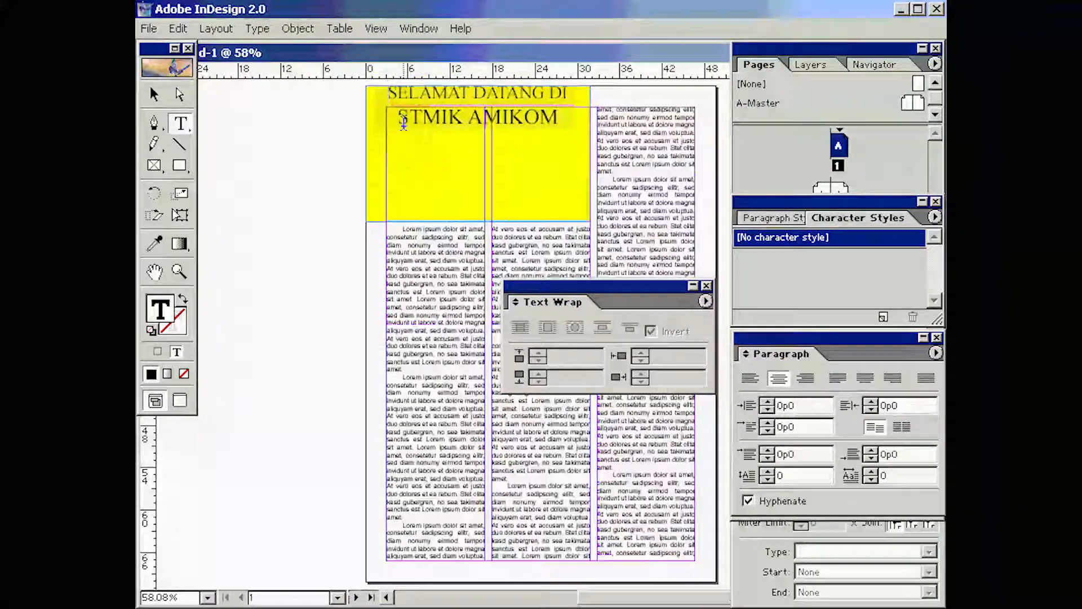
key("Return")
key("Return")
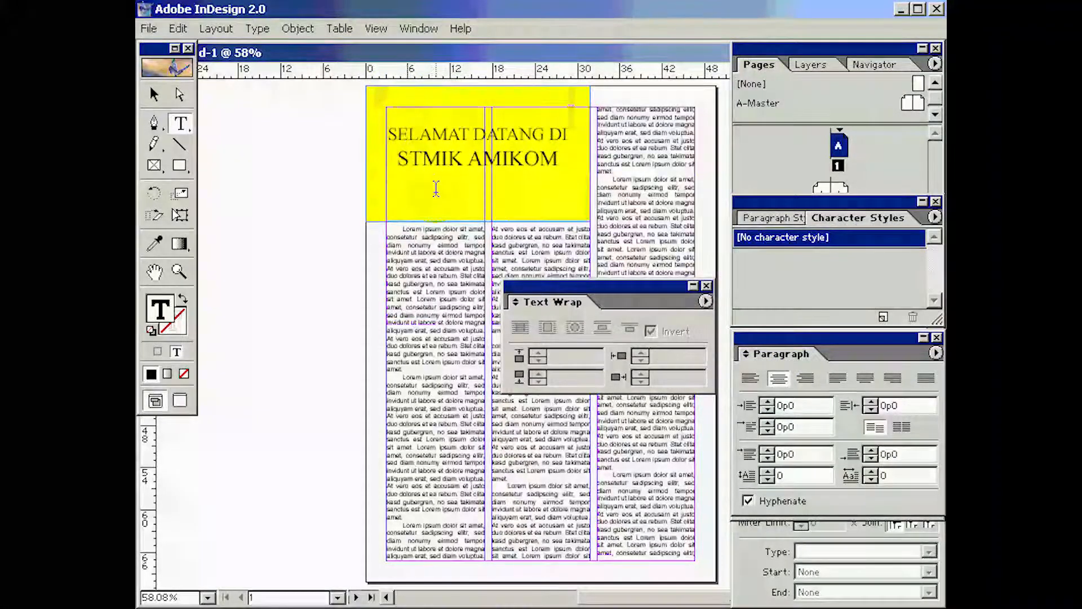
key("Return")
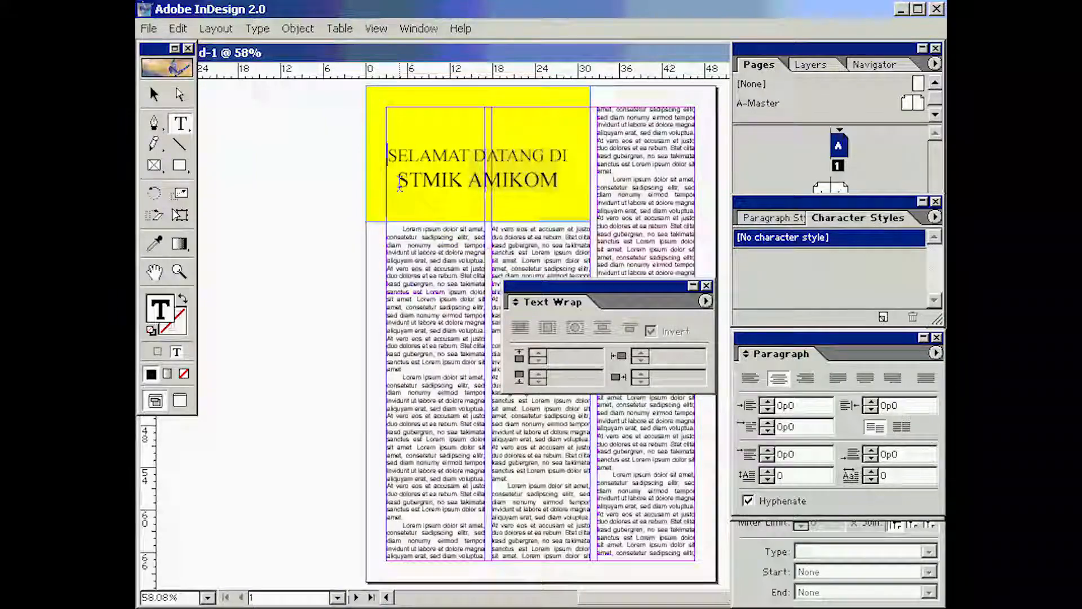
Colour the "STMIK AMIKOM" line dark red using the CMYK model, with C 0, M 100, Y 40.7 and K 37.6.
left_click_drag(397, 180, 565, 178)
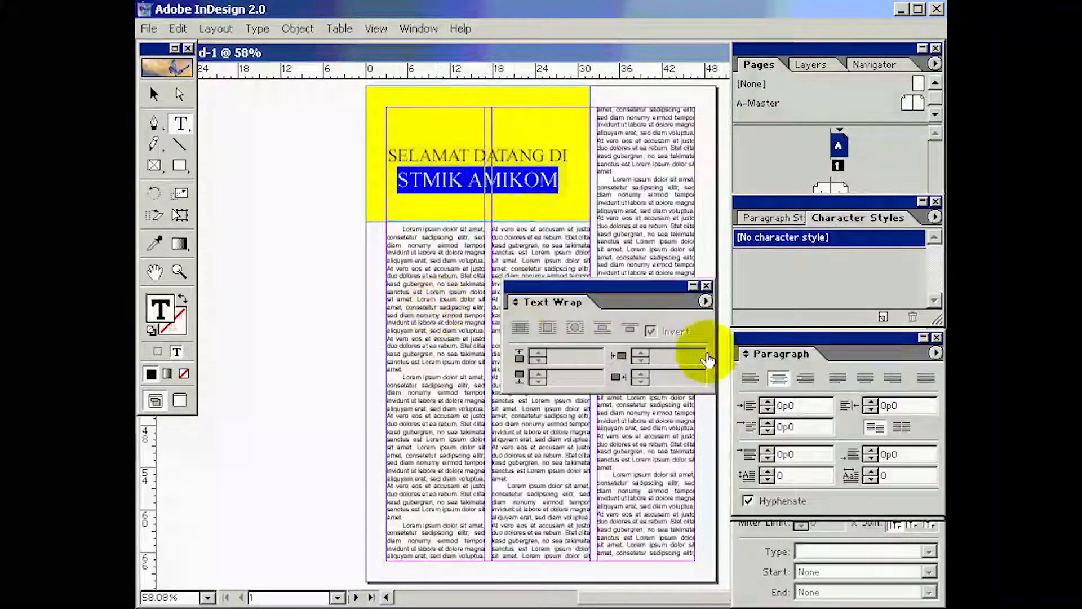
left_click(751, 537)
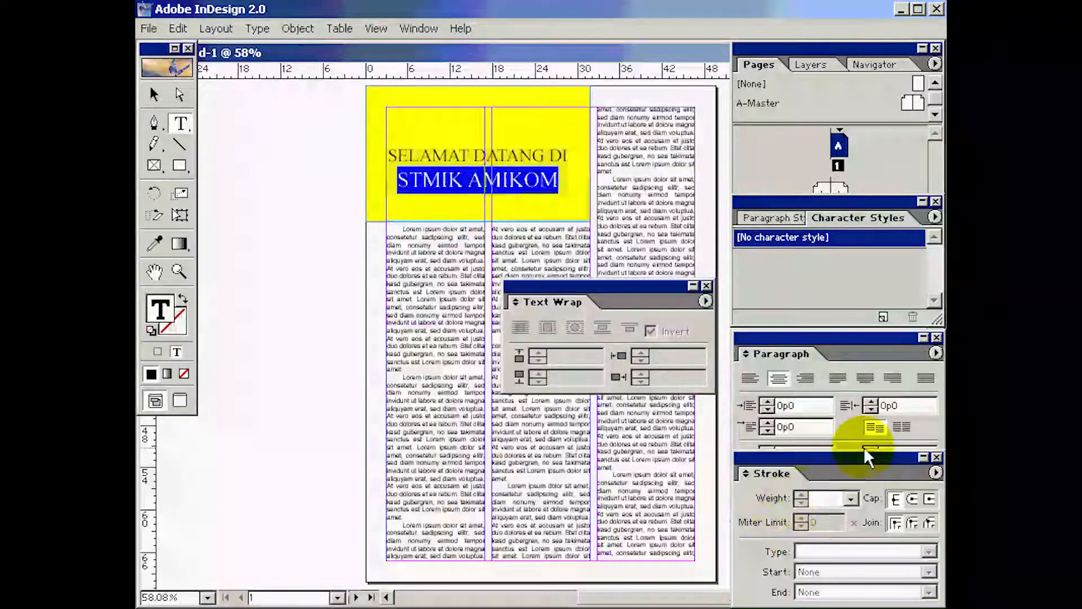
left_click(822, 337)
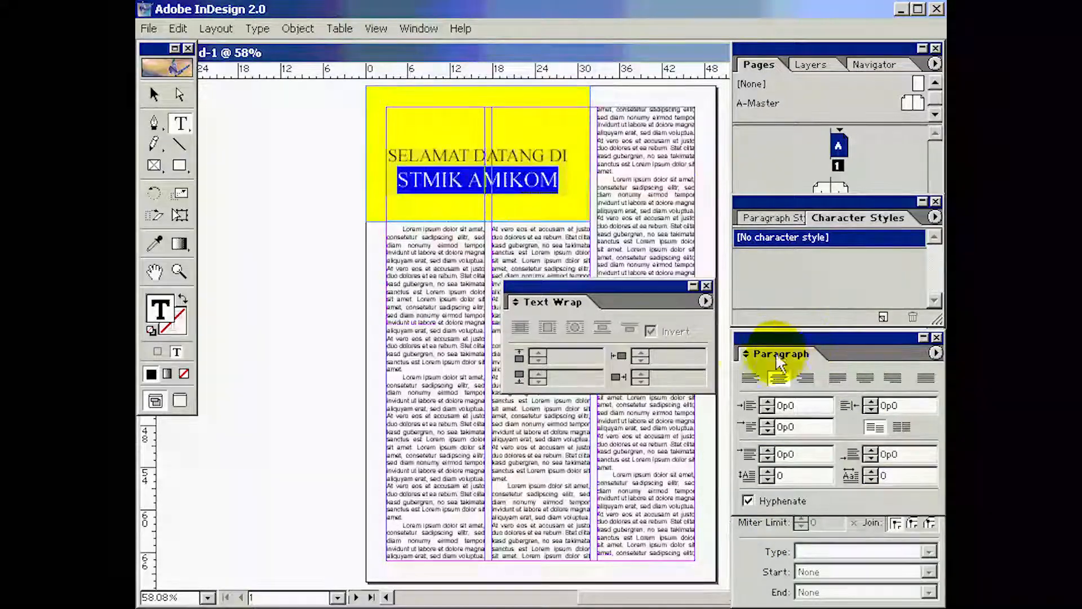
left_click(748, 353)
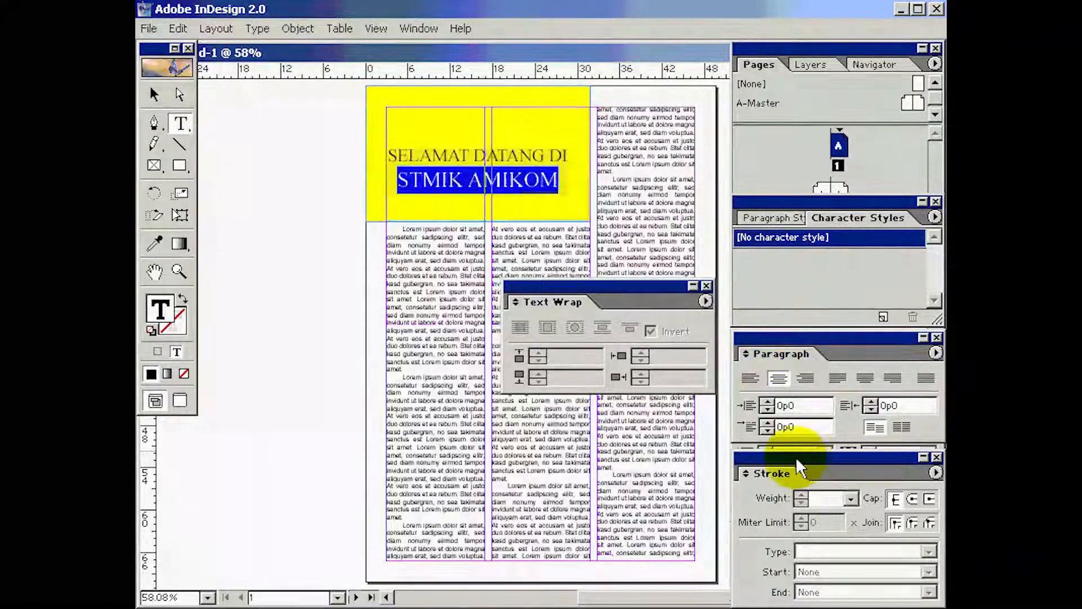
left_click(747, 473)
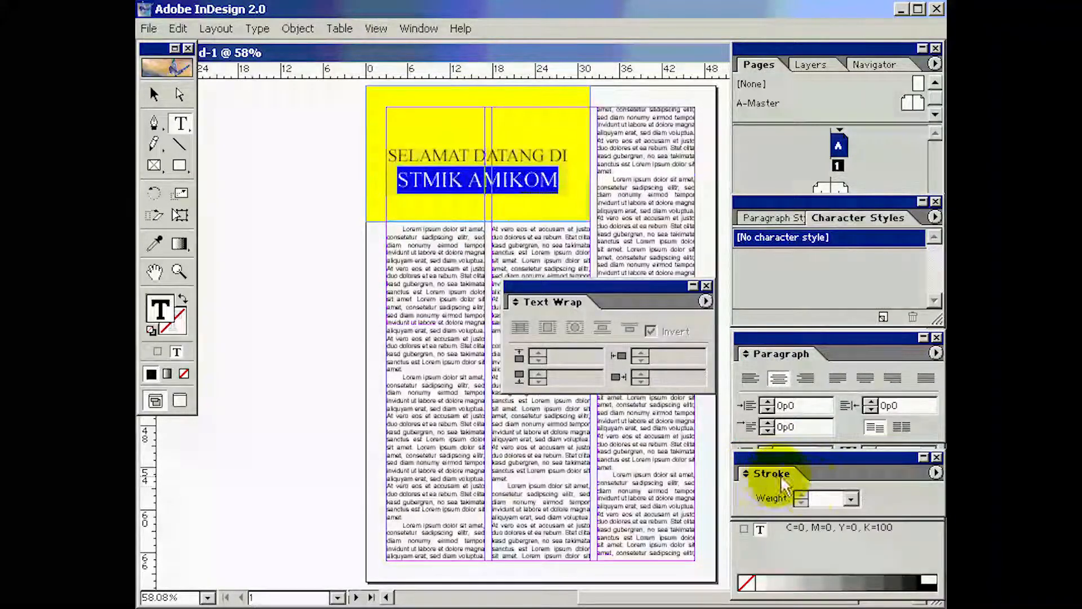
left_click(749, 474)
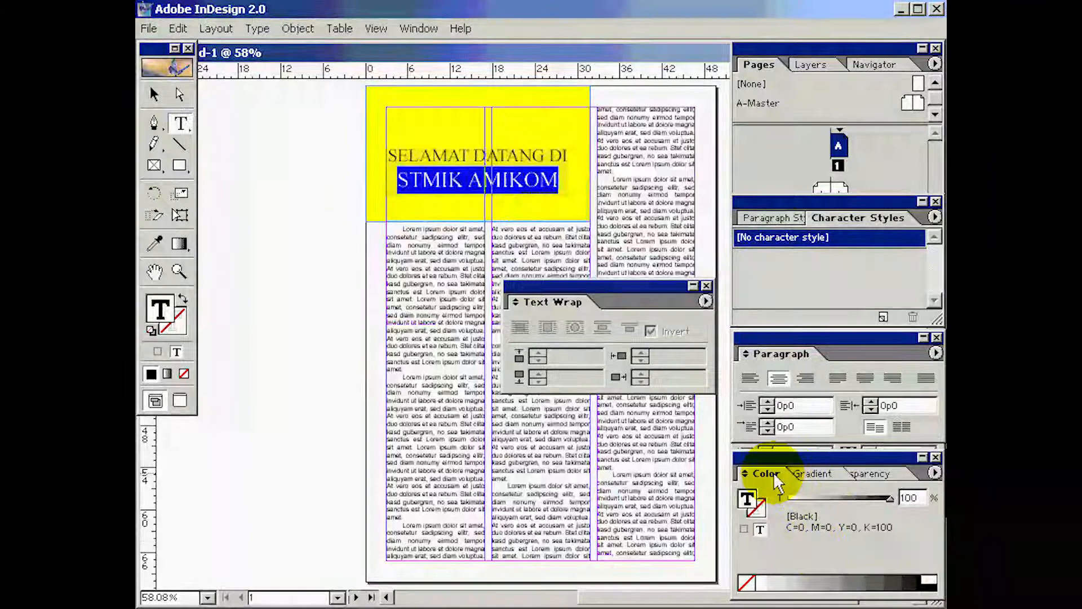
left_click(935, 473)
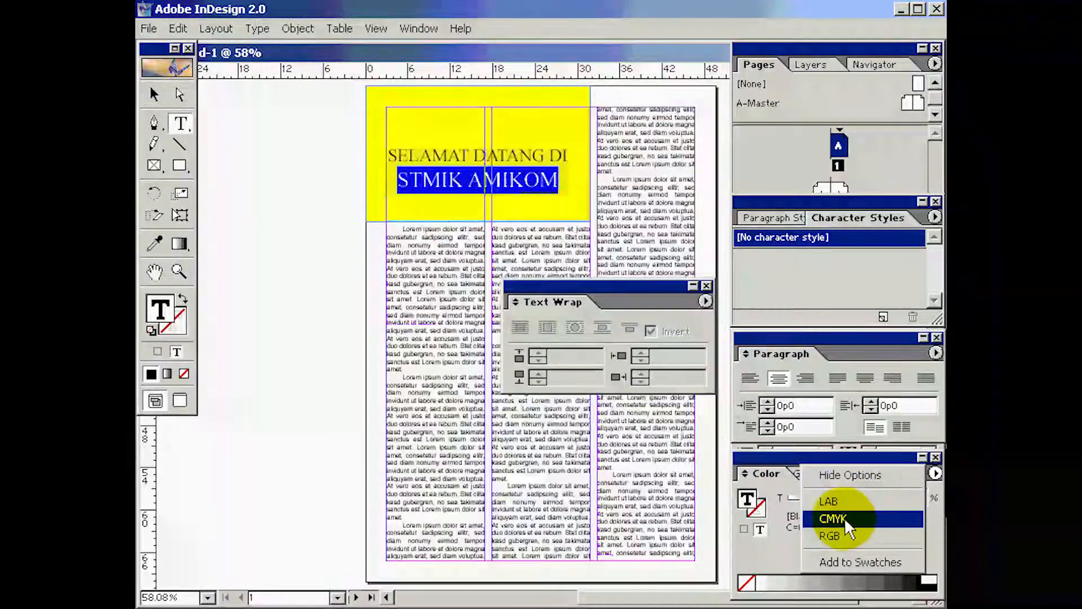
left_click(843, 518)
left_click(784, 578)
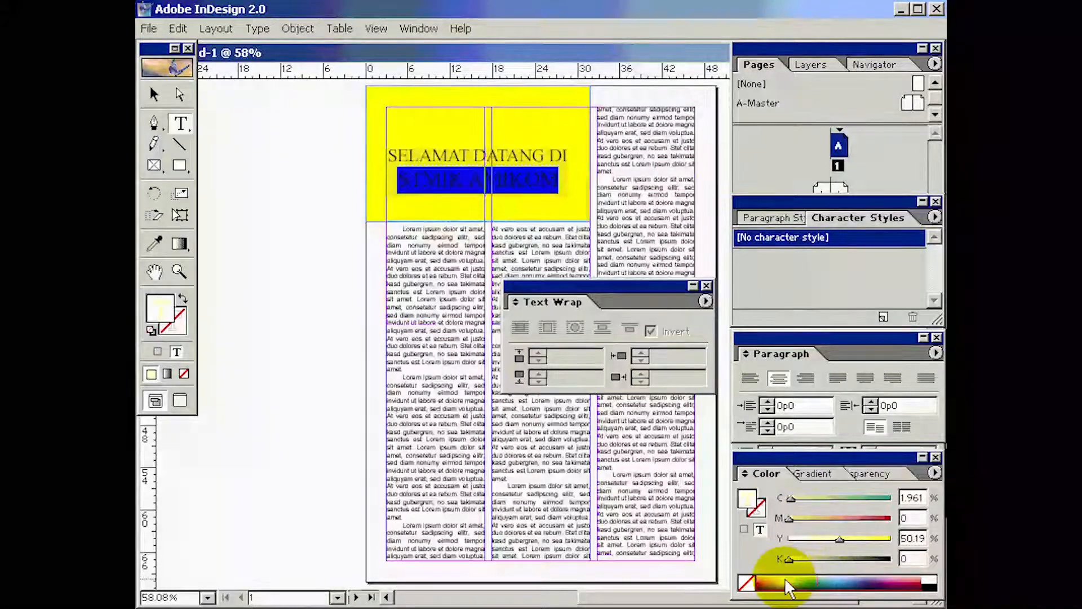
left_click(773, 582)
left_click(777, 581)
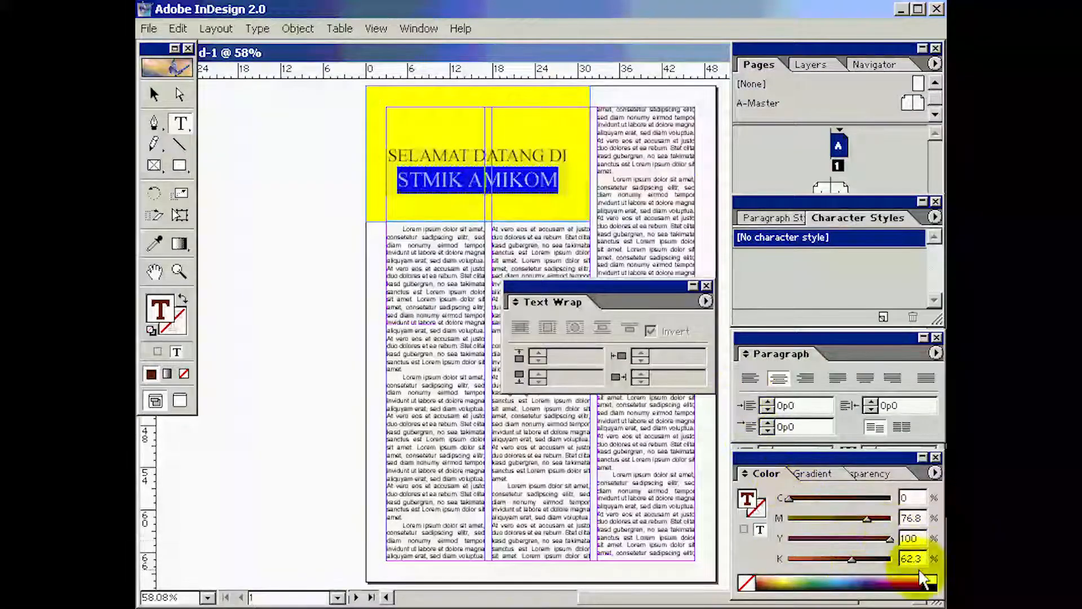
left_click(903, 582)
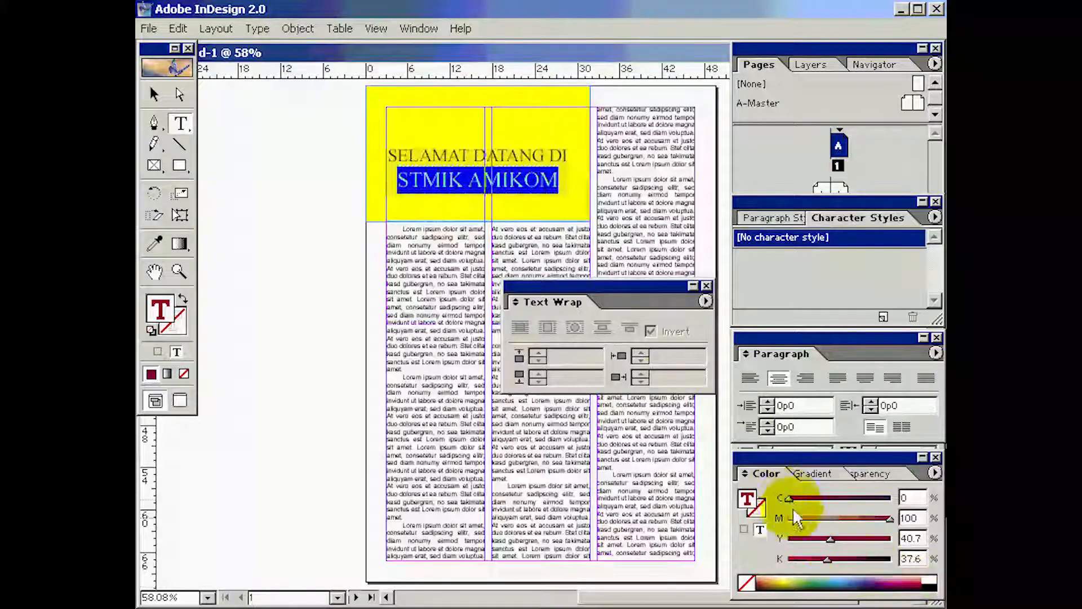
left_click(500, 180)
Colour the "SELAMAT DATANG DI" line bright red using the CMYK model, with C 0, M 100, Y 100 and K 0.
left_click_drag(388, 156, 568, 156)
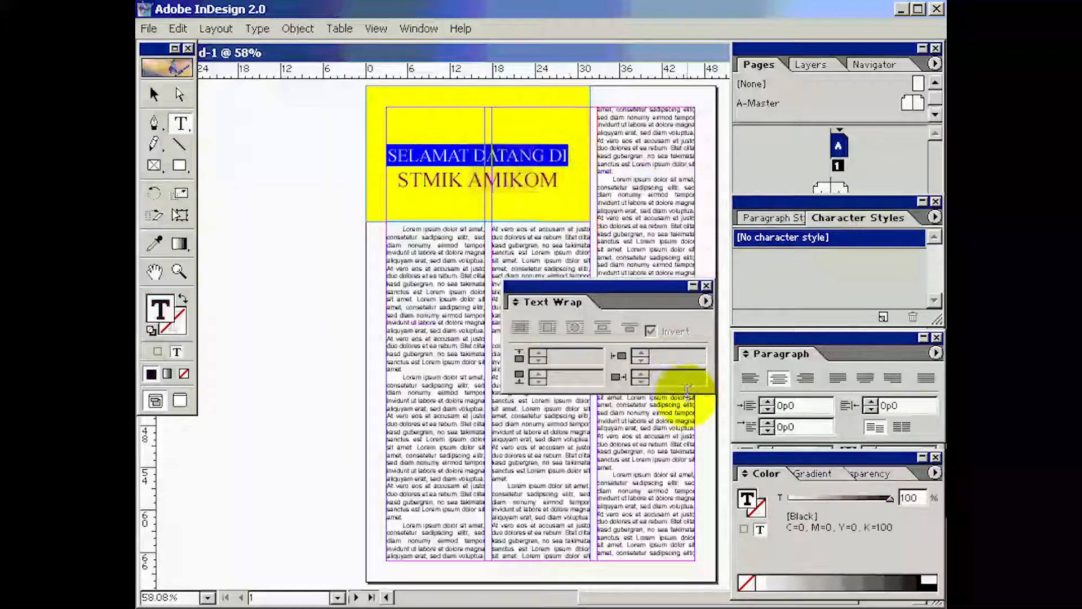
left_click(935, 472)
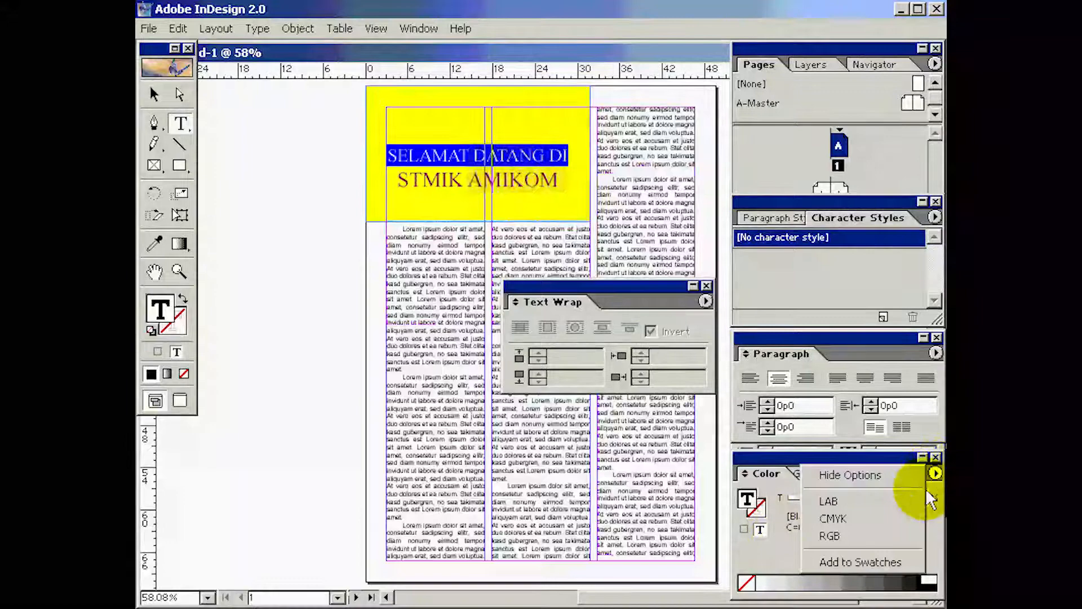
left_click(896, 518)
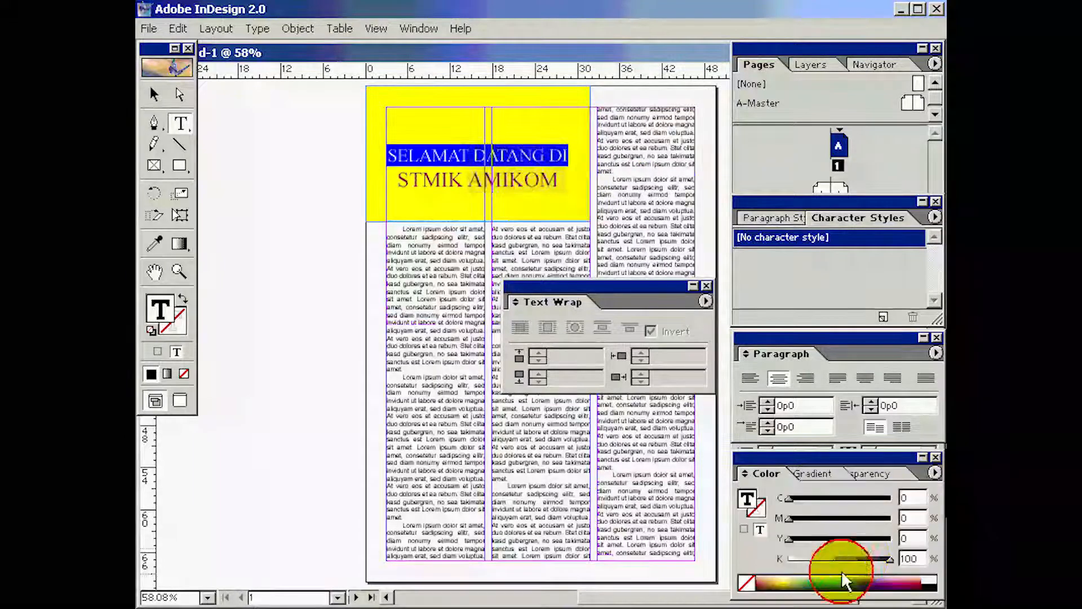
left_click(899, 587)
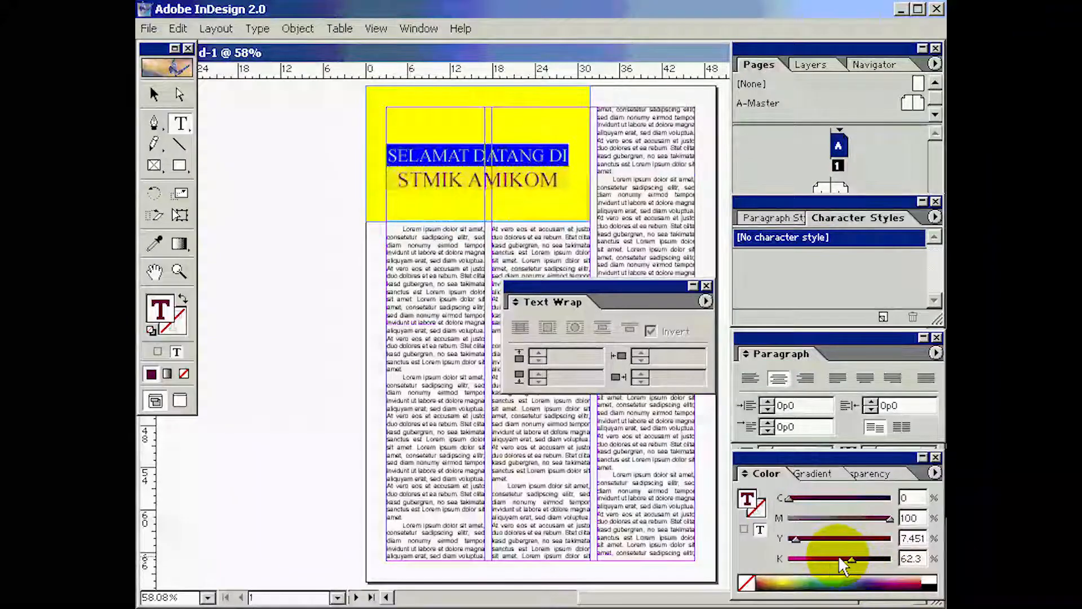
left_click_drag(796, 542, 766, 558)
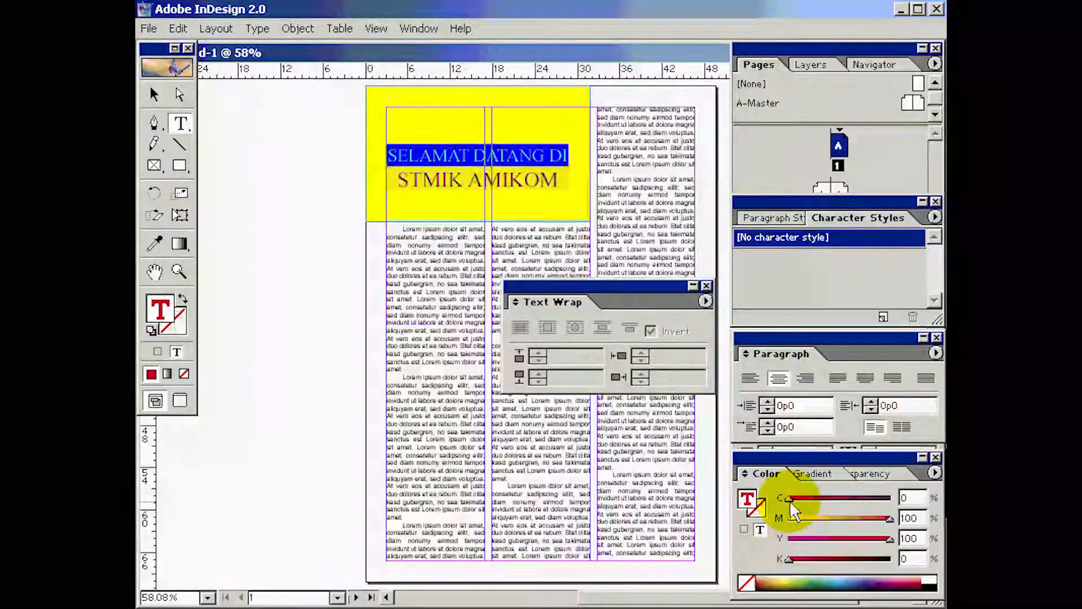
left_click(487, 181)
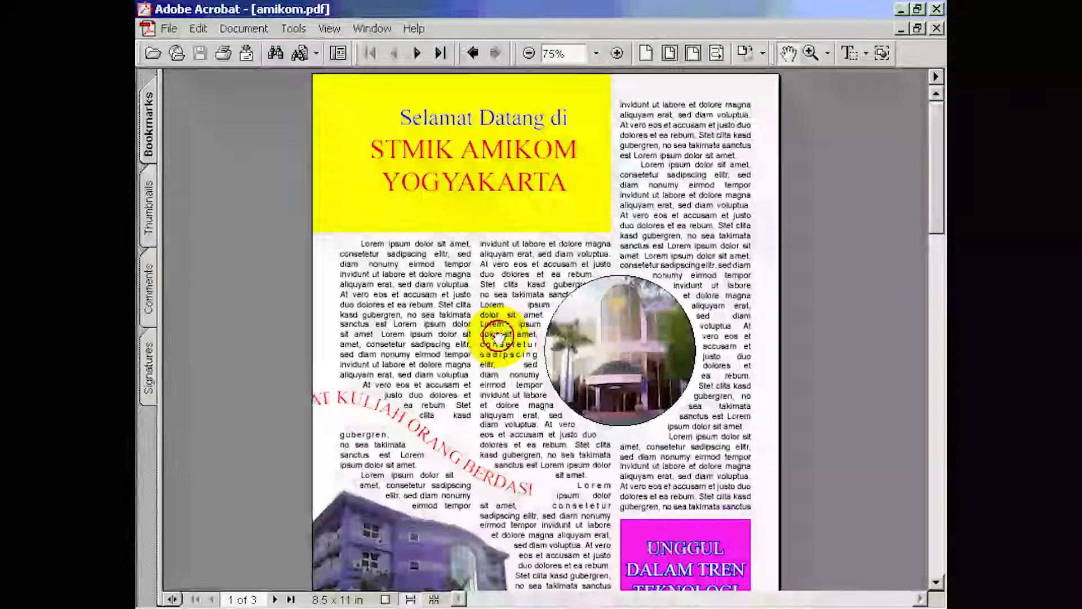
Examine the picture layout on the first page of amikom.pdf in Acrobat and return to InDesign.
left_click_drag(498, 334, 501, 255)
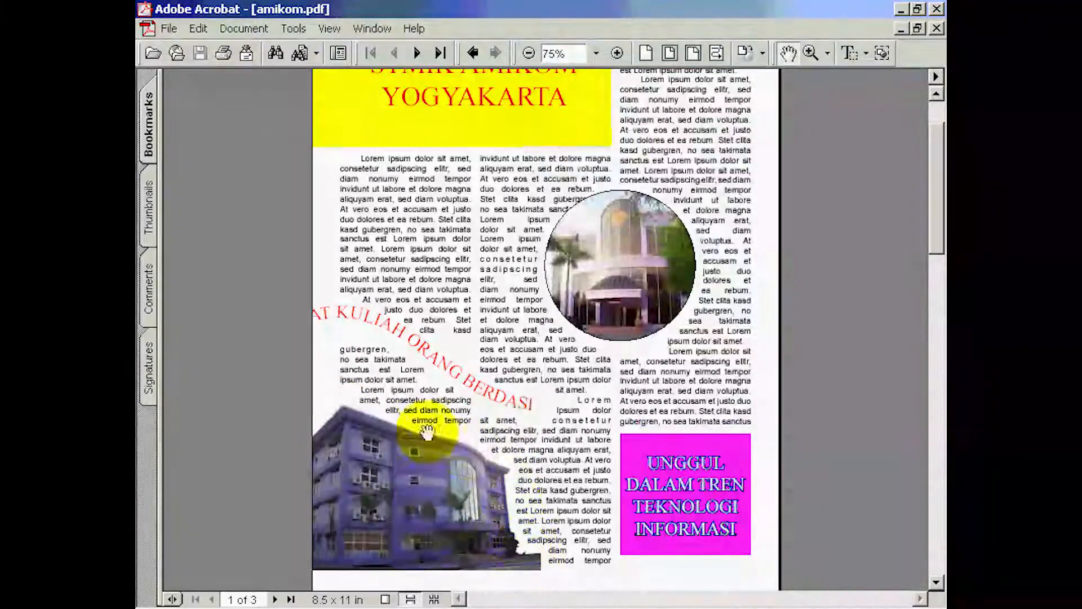
key("alt+Tab")
key("alt+Tab")
key("alt+Tab")
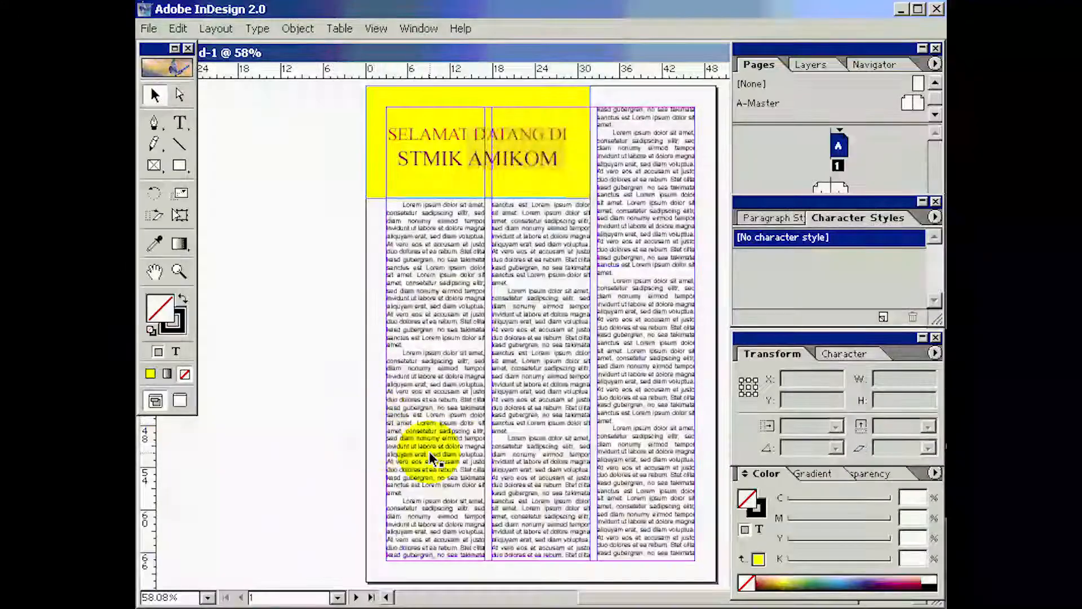
Place the image GEDUNG_2.TIF so that it overlaps the outer edge of the first text column.
left_click(312, 264)
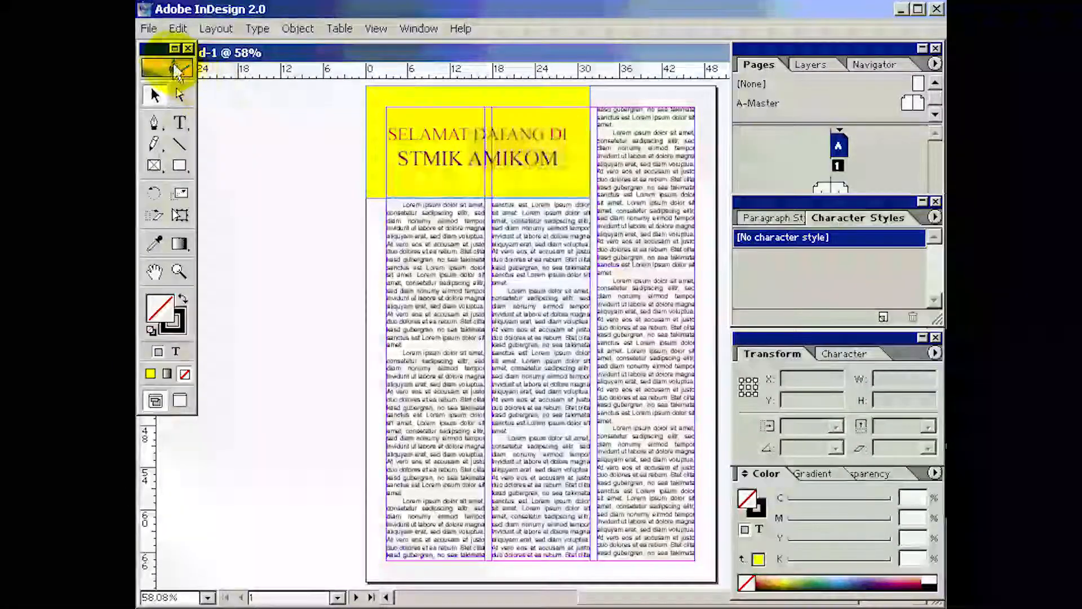
left_click(149, 30)
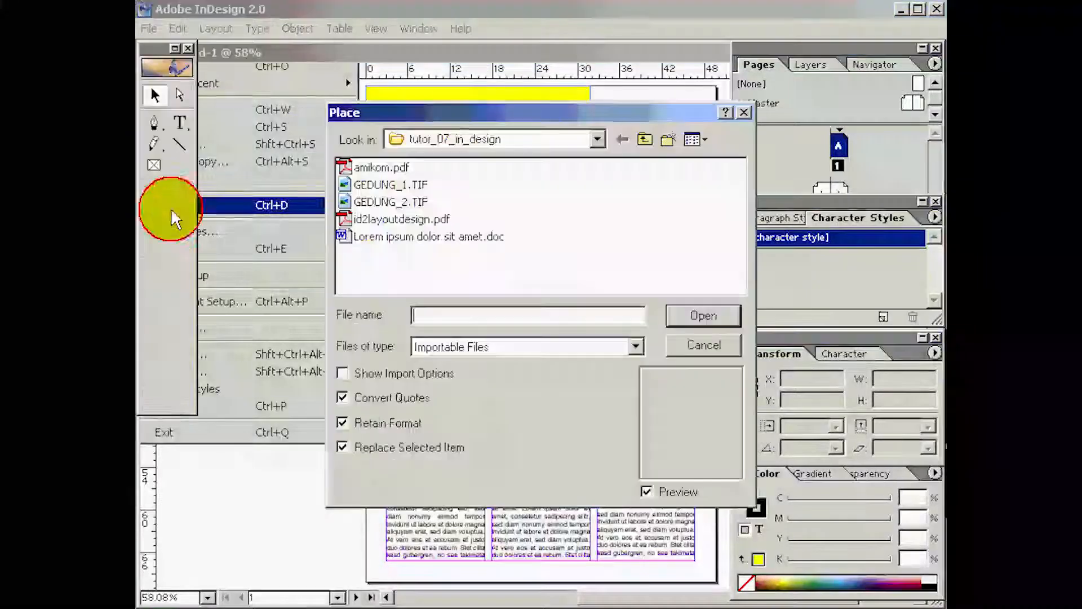
left_click(170, 208)
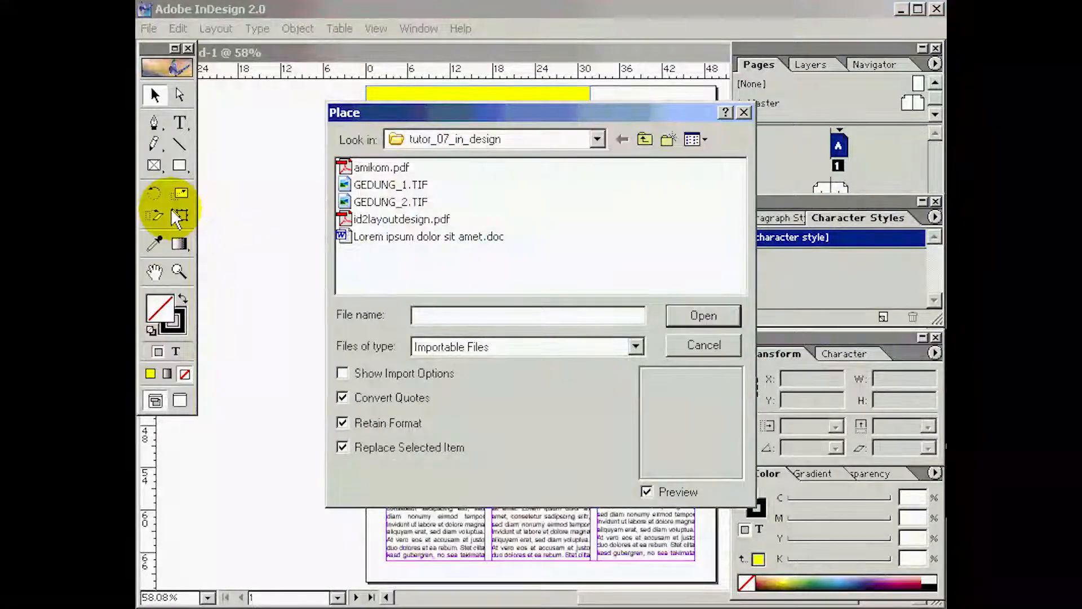
left_click(388, 203)
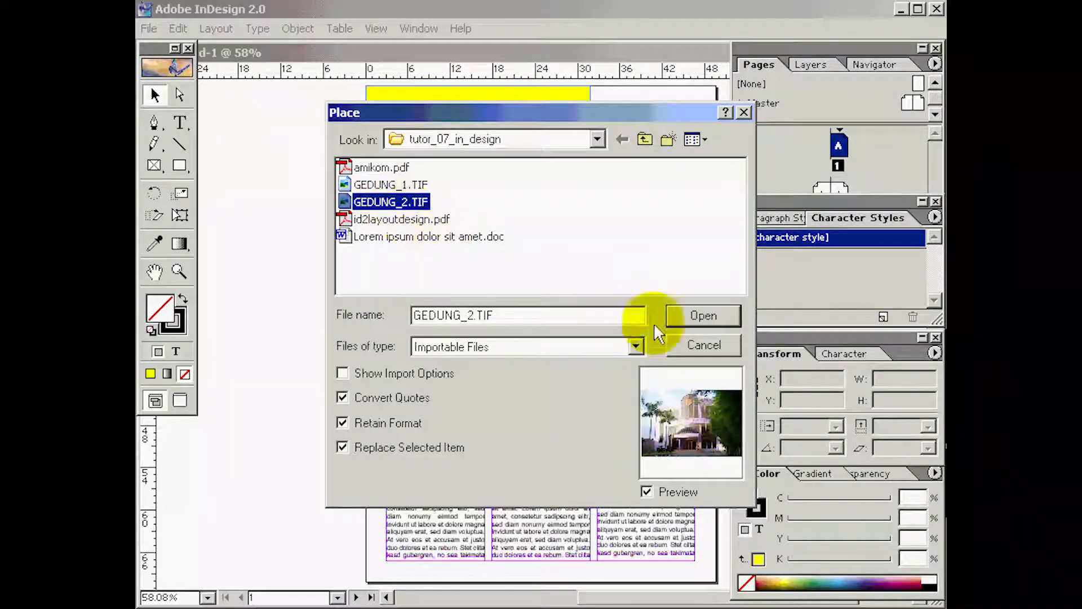
left_click(688, 316)
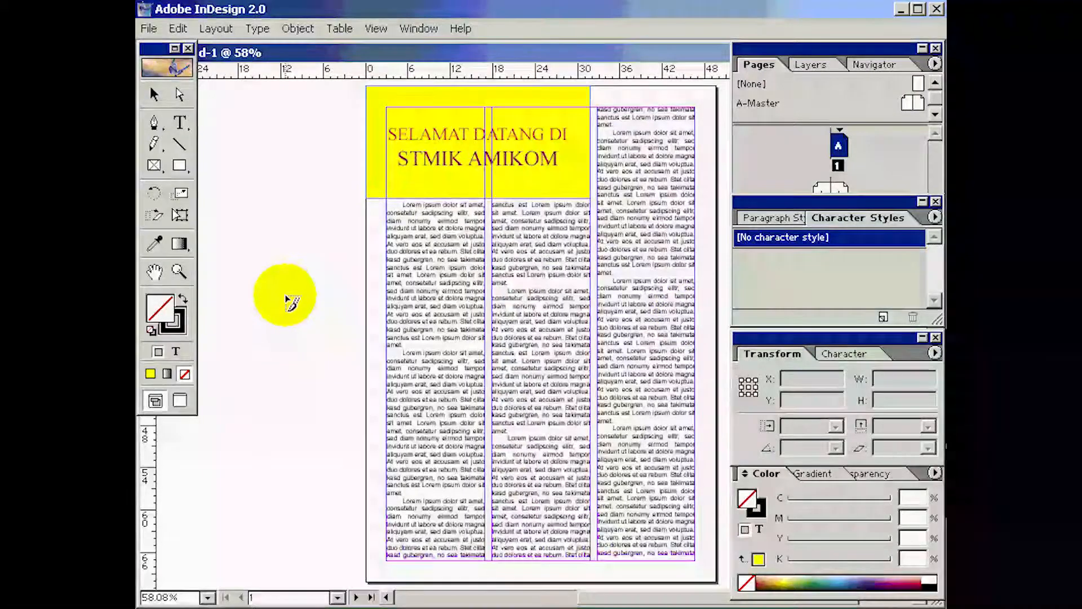
left_click(283, 286)
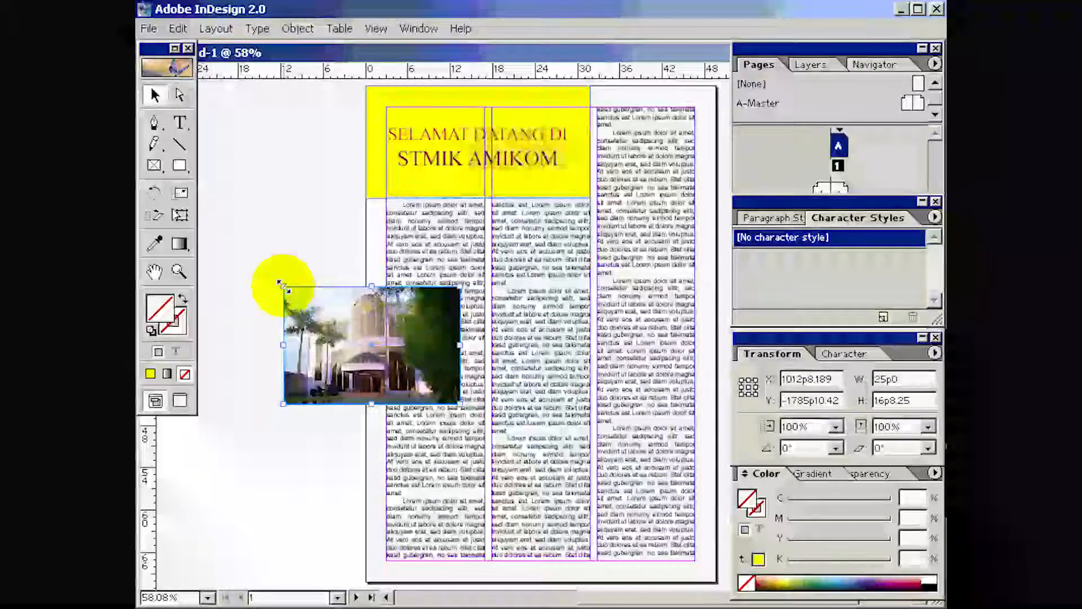
Move the building picture around the page and crop its sides to a frame about 12p3 wide over the first column's outer edge.
left_click(310, 249)
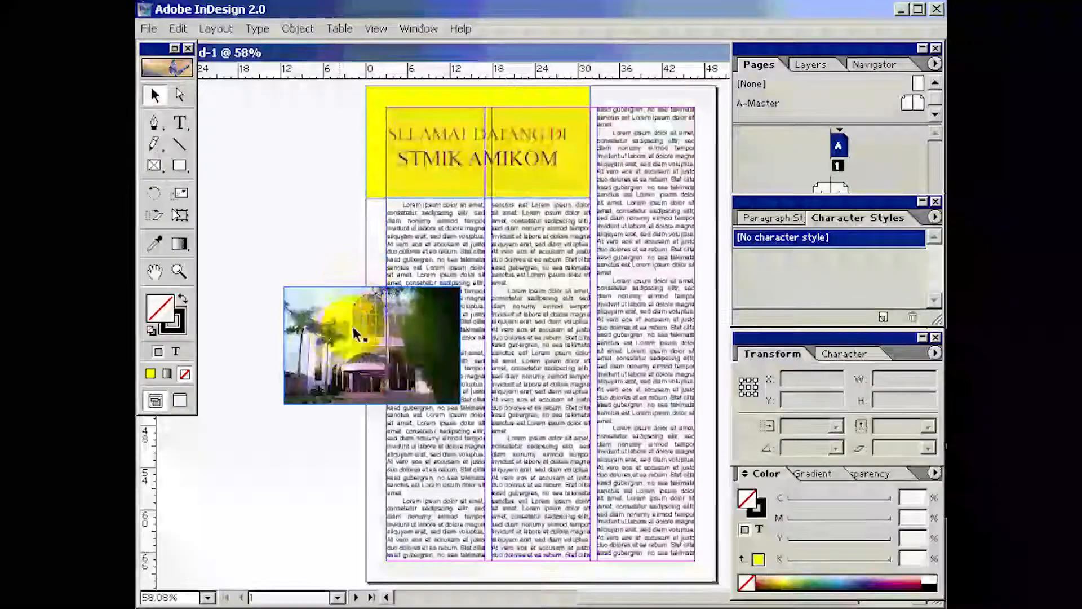
left_click_drag(334, 337, 497, 312)
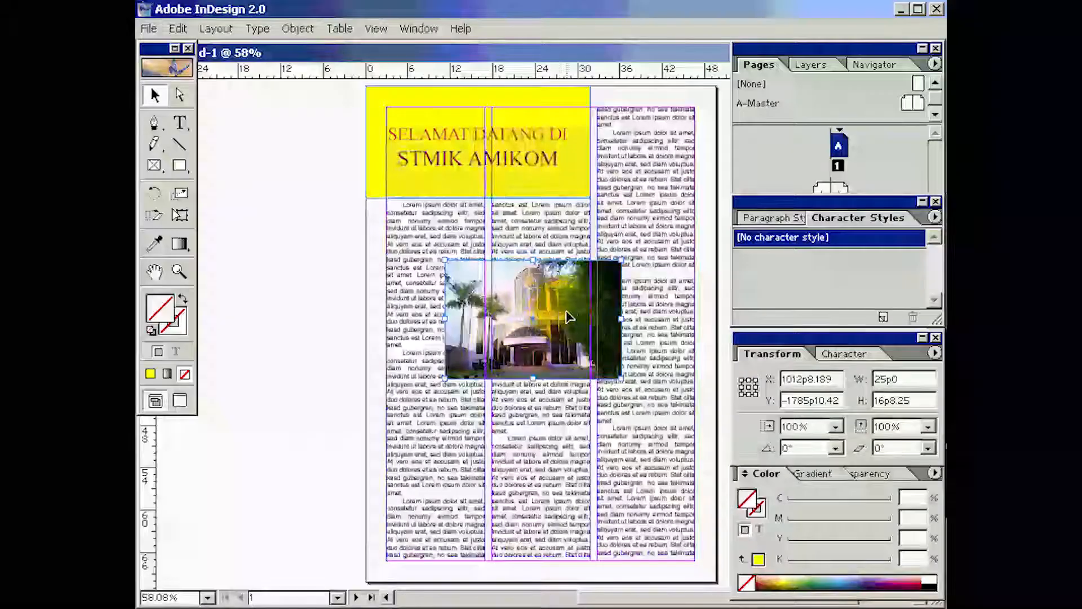
left_click_drag(563, 319, 399, 340)
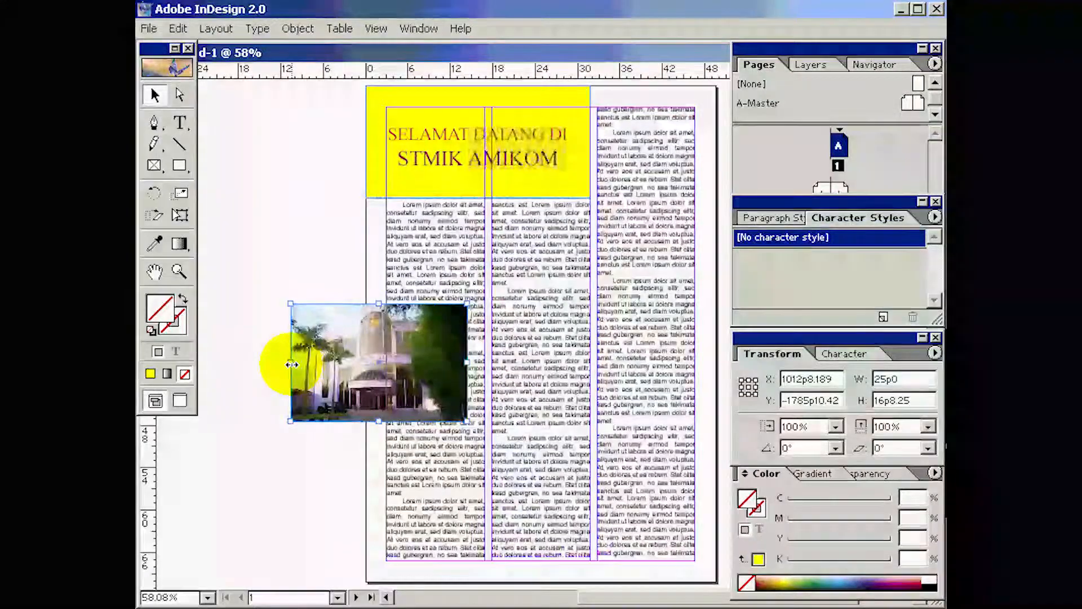
left_click_drag(290, 362, 348, 367)
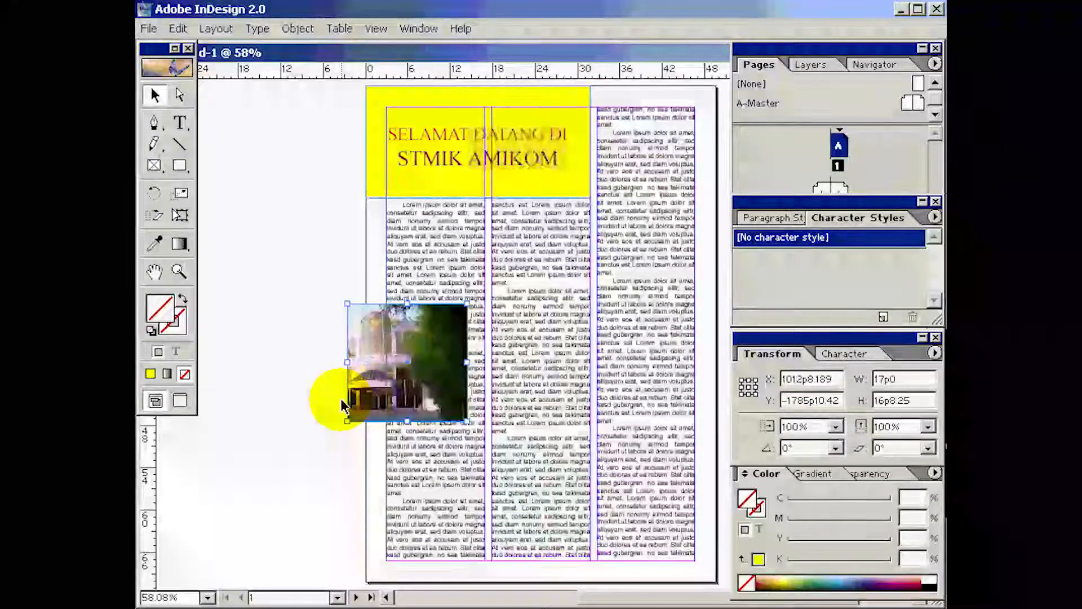
left_click_drag(462, 364, 334, 365)
left_click_drag(415, 363, 421, 363)
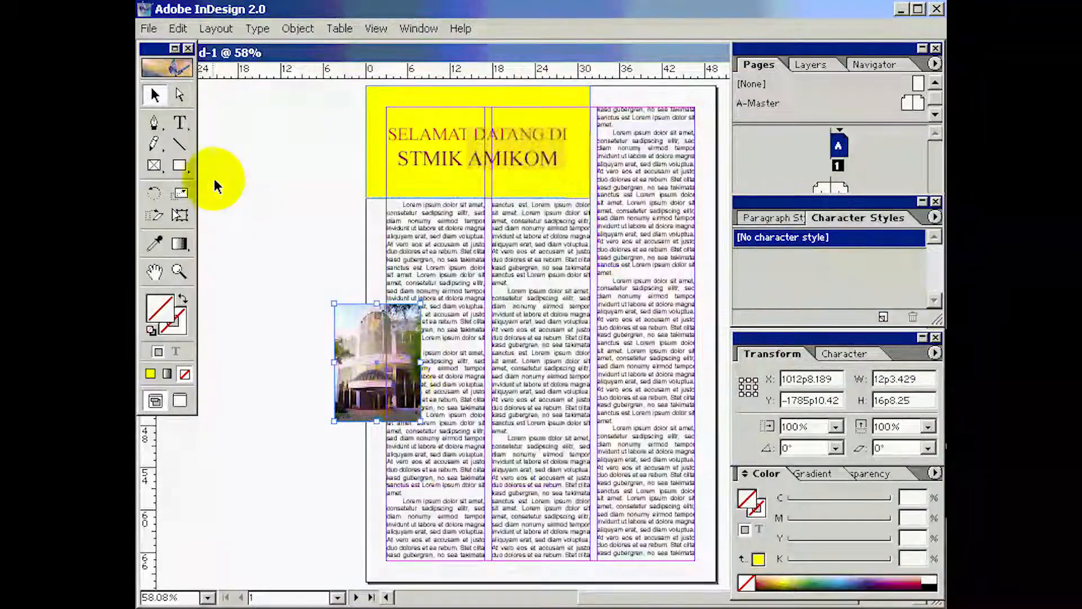
Reposition and scale the building image inside its frame to 98% by 93.15%, and delete the whole picture.
left_click(181, 97)
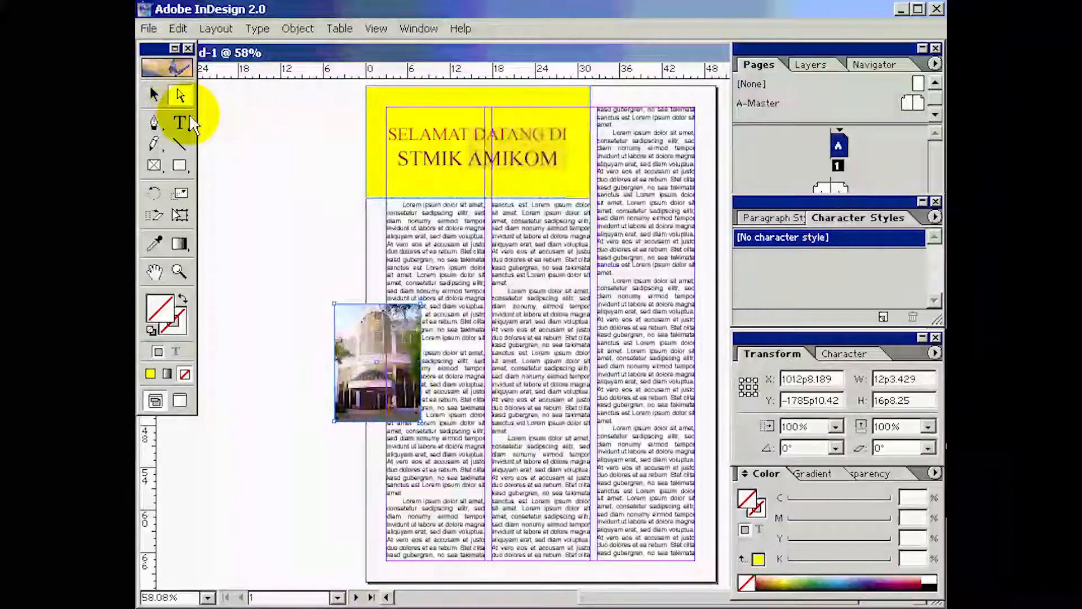
left_click(366, 350)
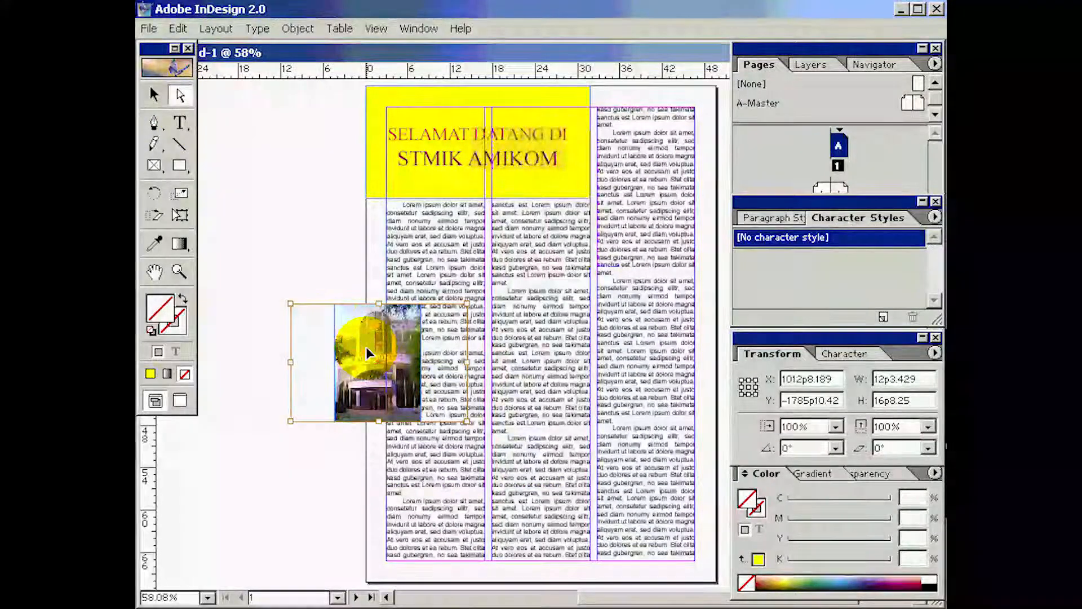
mouse_move(366, 347)
left_mouse_down()
mouse_move(394, 381)
mouse_move(361, 373)
mouse_move(338, 337)
mouse_move(379, 354)
left_mouse_up()
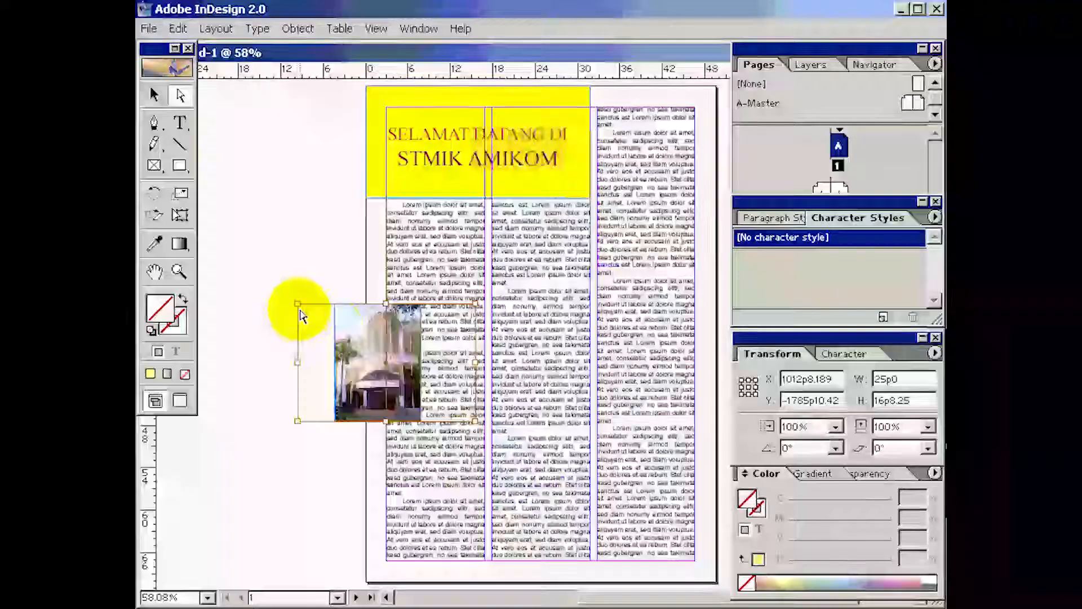
mouse_move(297, 303)
left_mouse_down()
mouse_move(324, 336)
mouse_move(295, 308)
left_mouse_up()
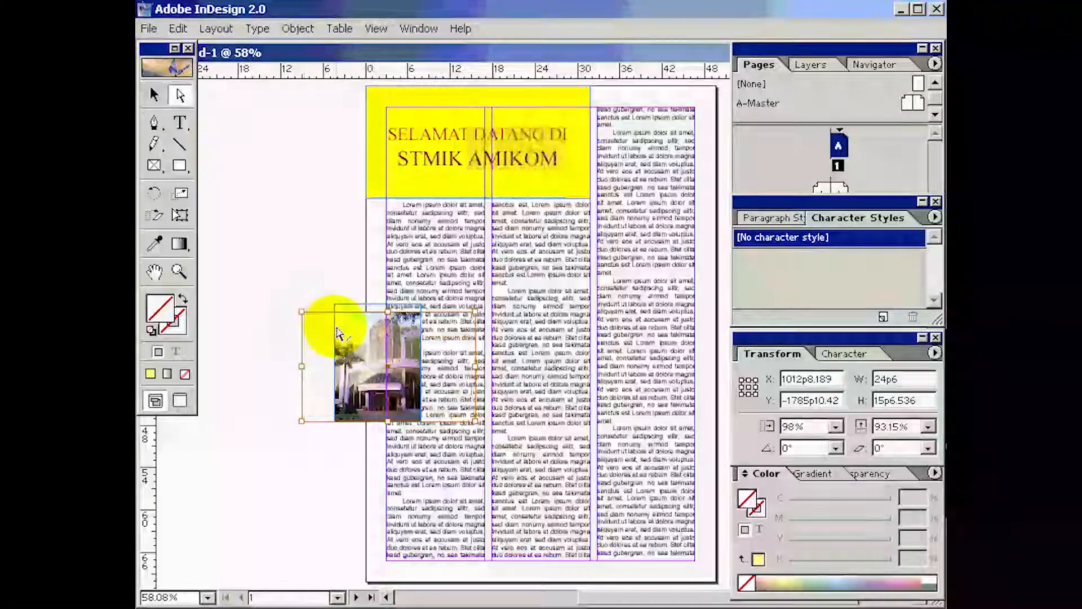
left_click_drag(357, 334, 398, 404)
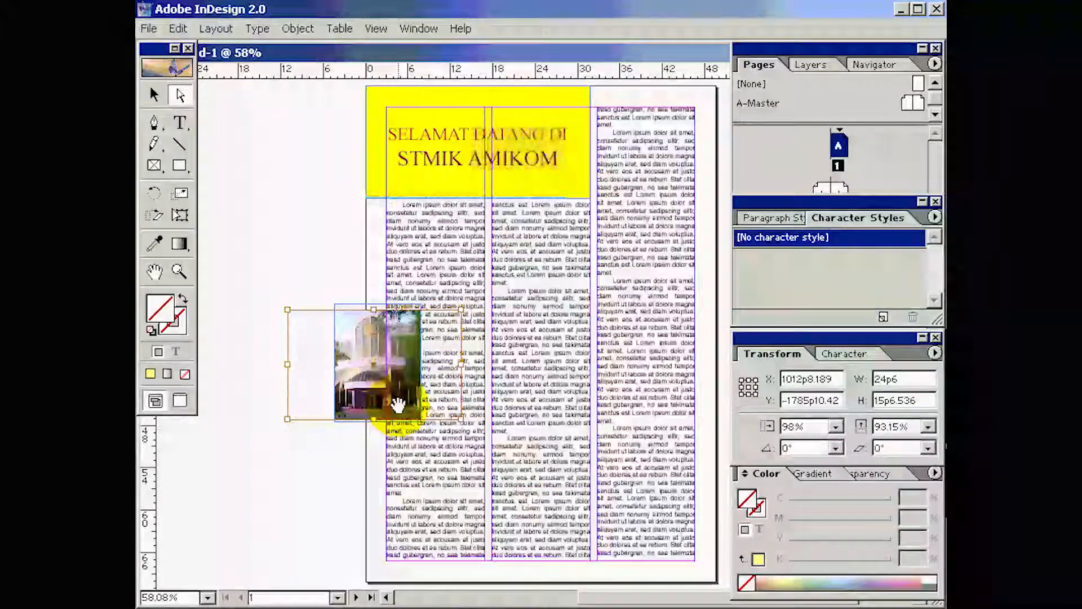
key("v")
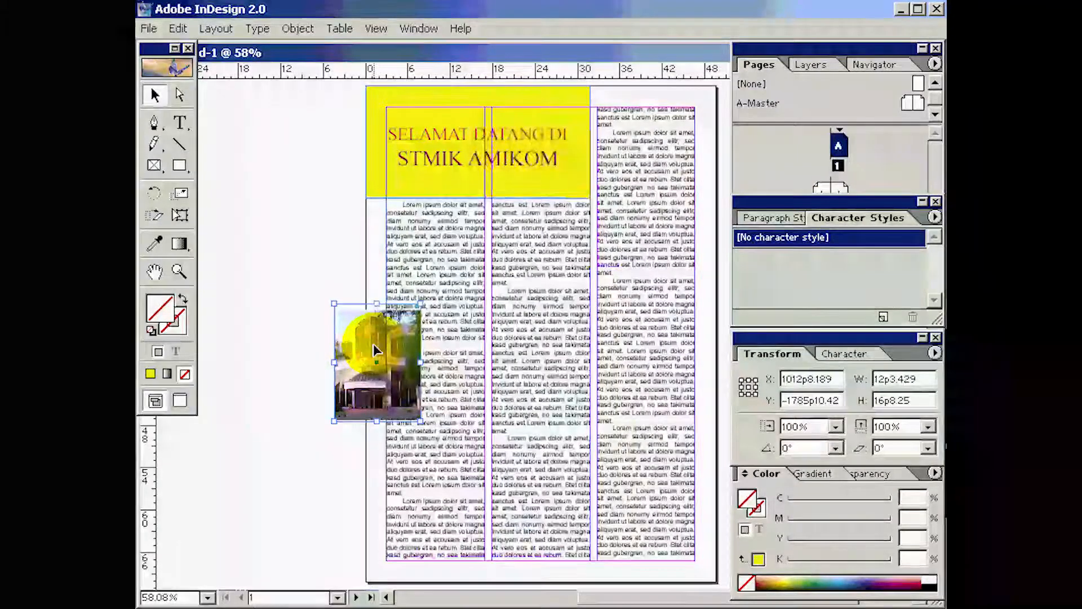
key("Delete")
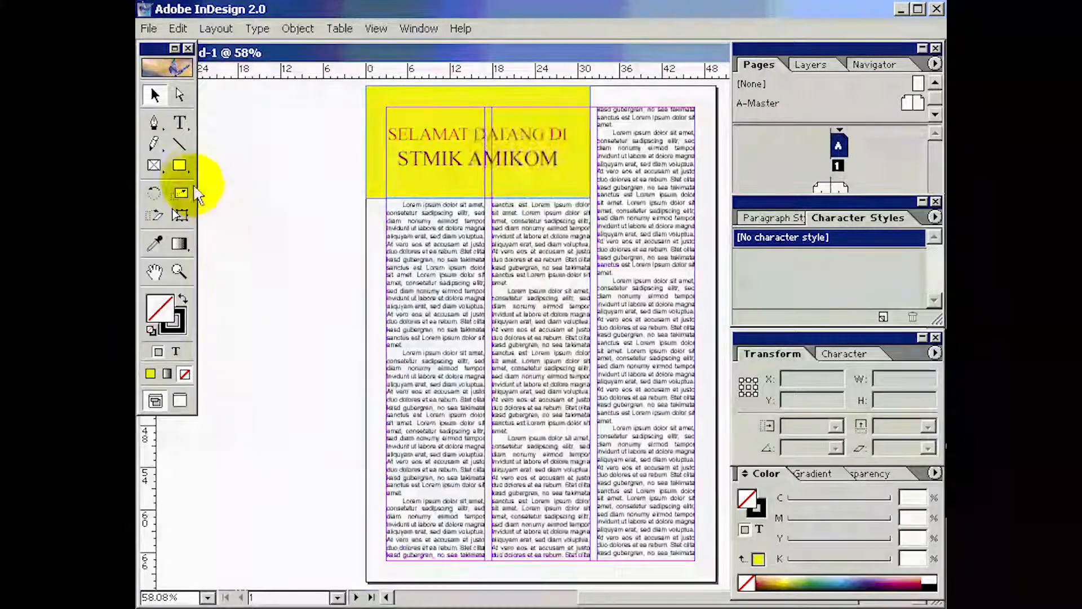
Draw an ellipse about 16p0 wide and 16p9 high across the gutter between the second and third columns, below the yellow block.
left_click(187, 170)
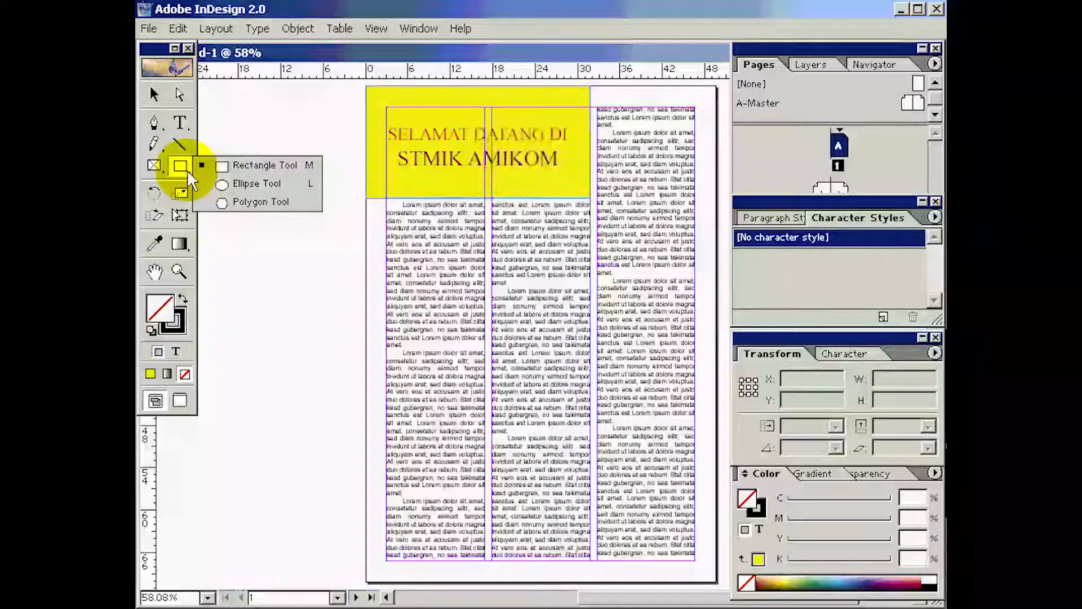
left_click(235, 185)
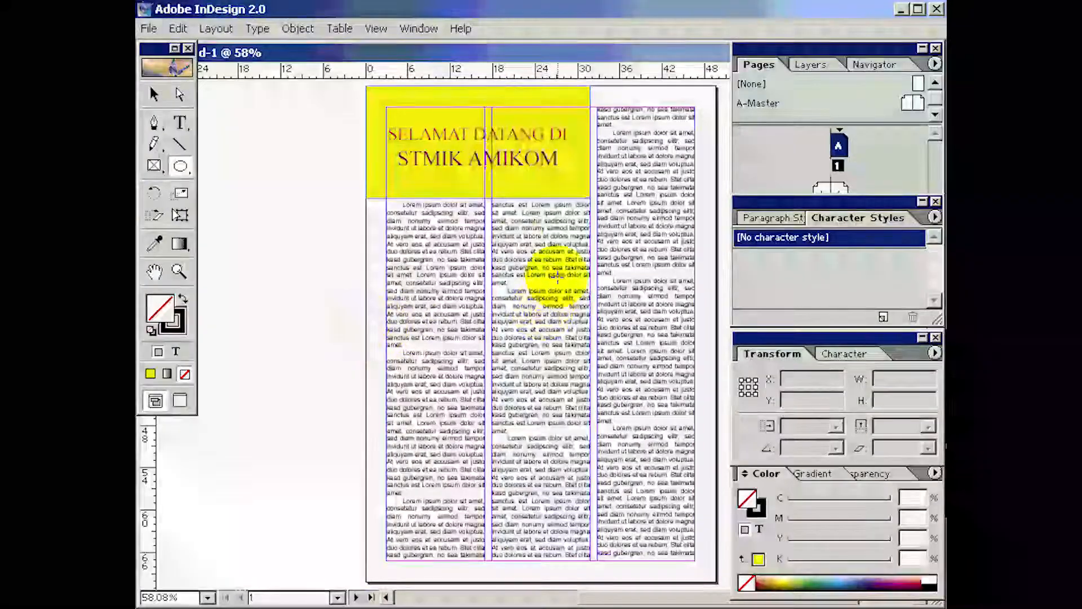
left_click_drag(536, 232, 649, 350)
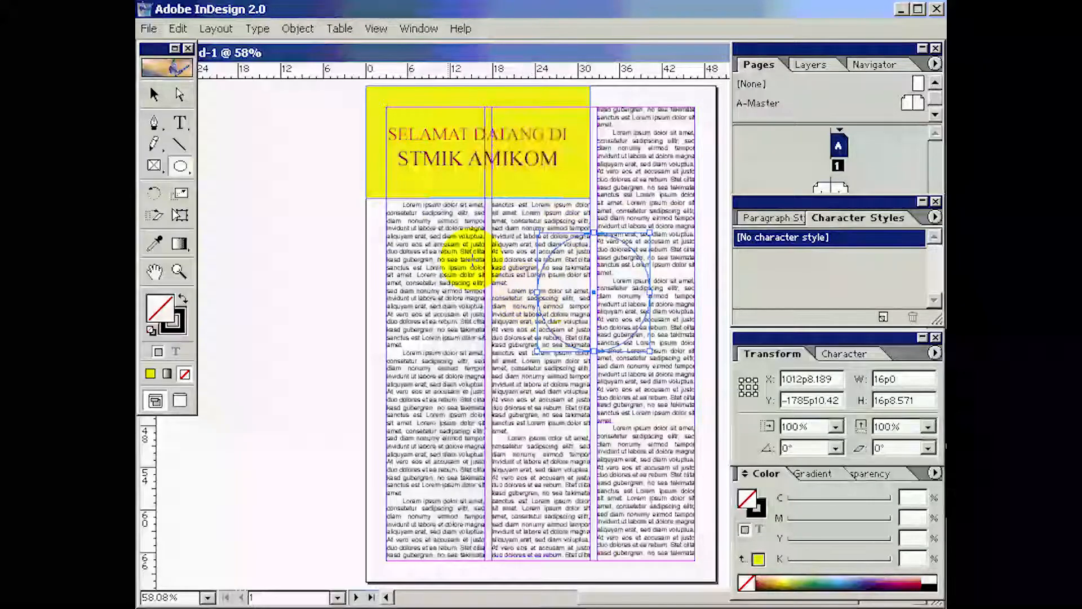
Place the image GEDUNG_2.TIF inside the selected ellipse.
left_click(148, 30)
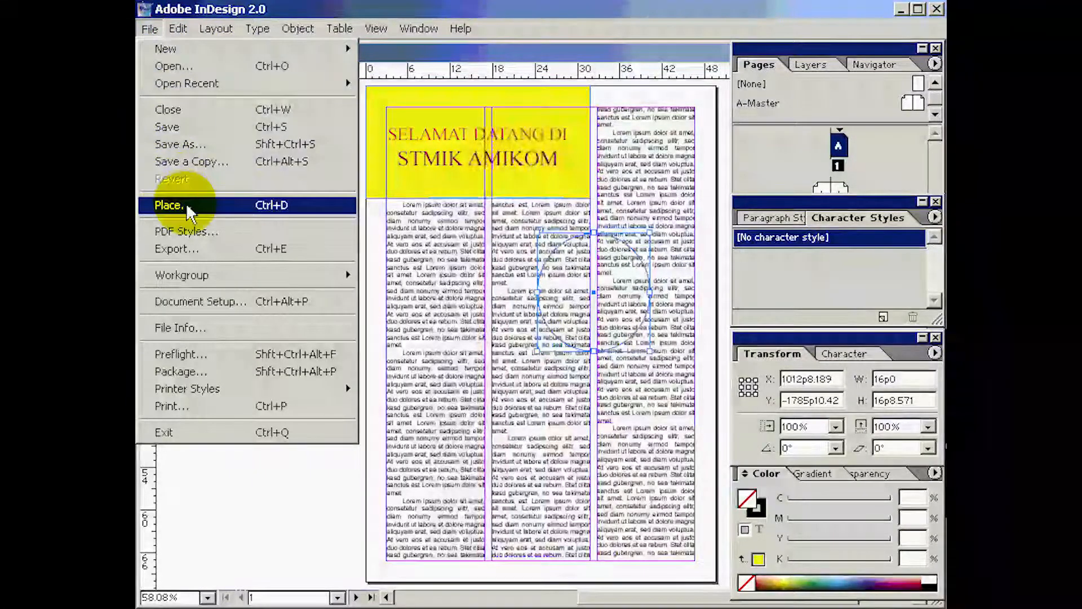
left_click(166, 203)
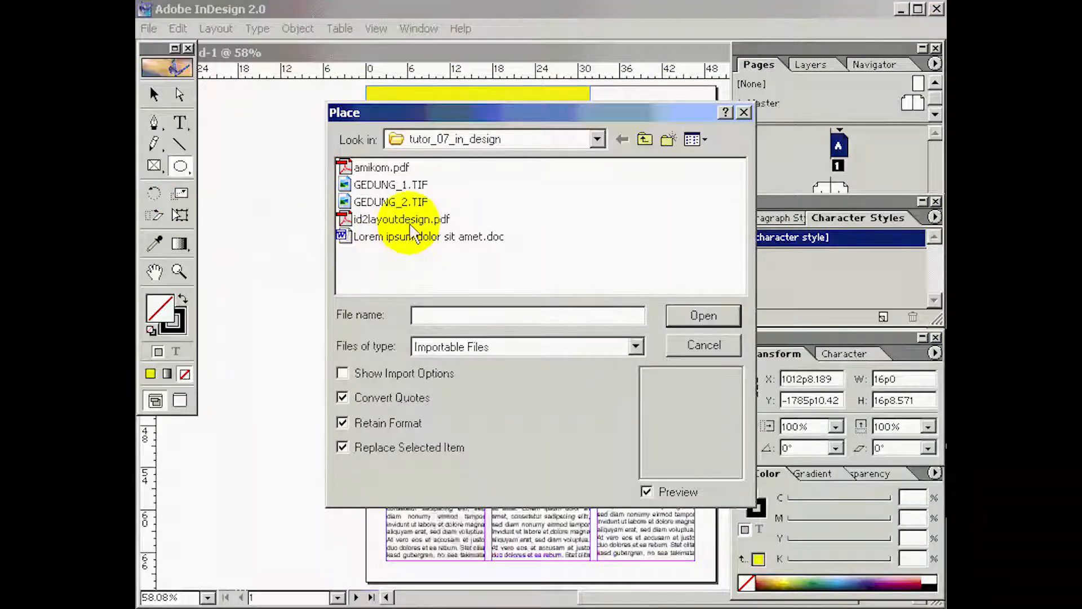
left_click(376, 203)
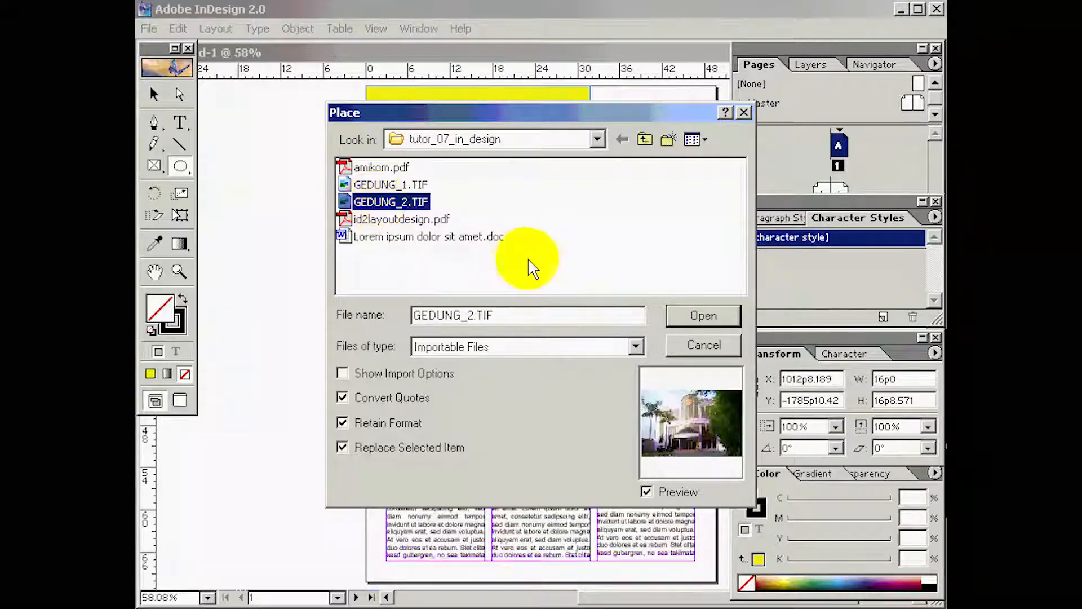
left_click(692, 316)
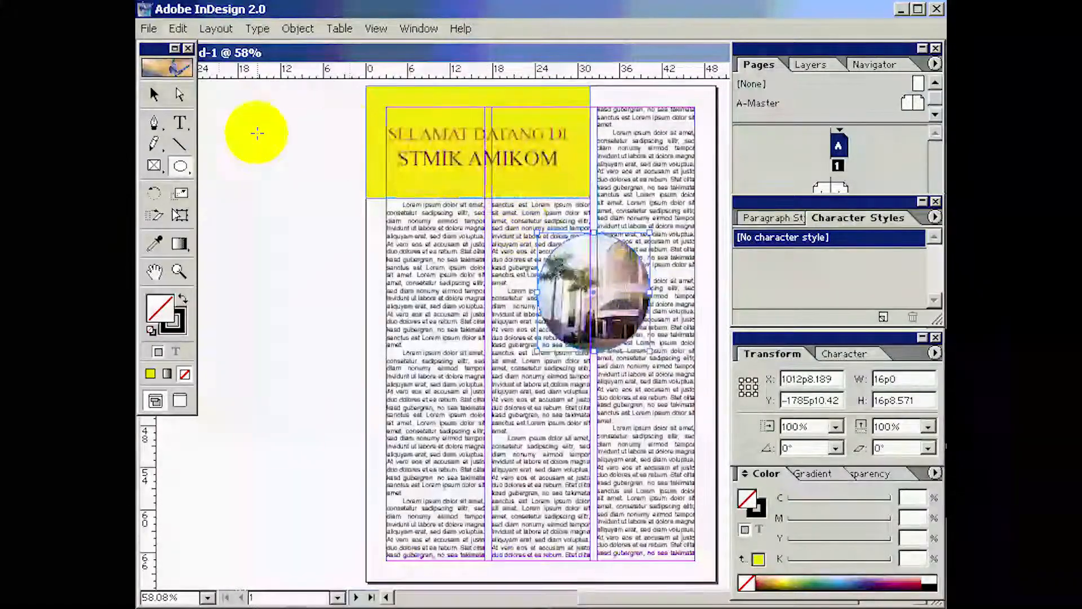
Shift the image within the ellipse so that the building is centred in the circular frame.
left_click(181, 94)
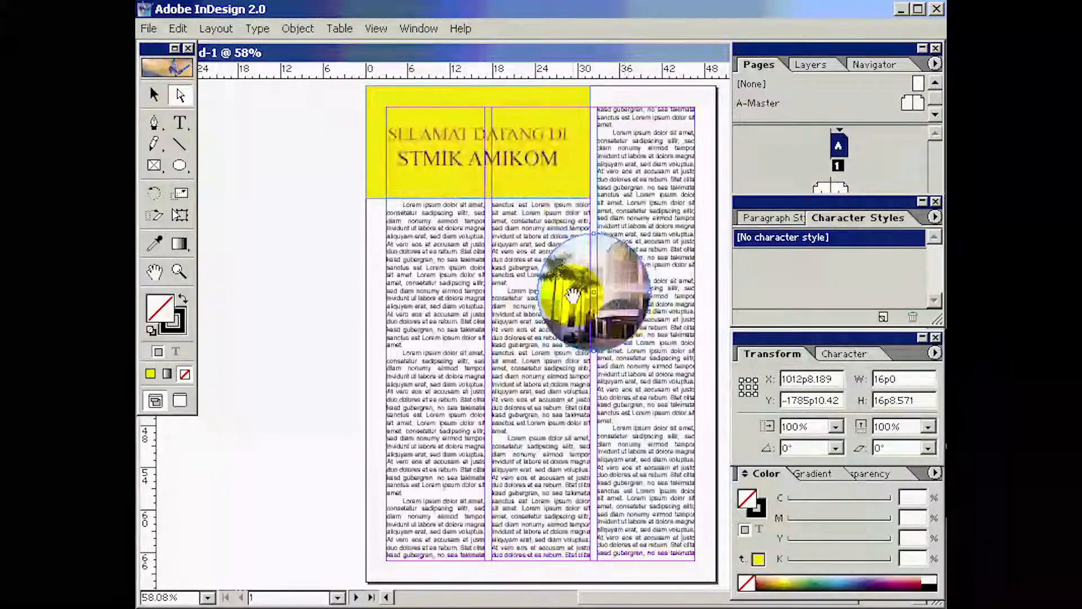
left_click(611, 293)
left_click_drag(611, 291, 602, 332)
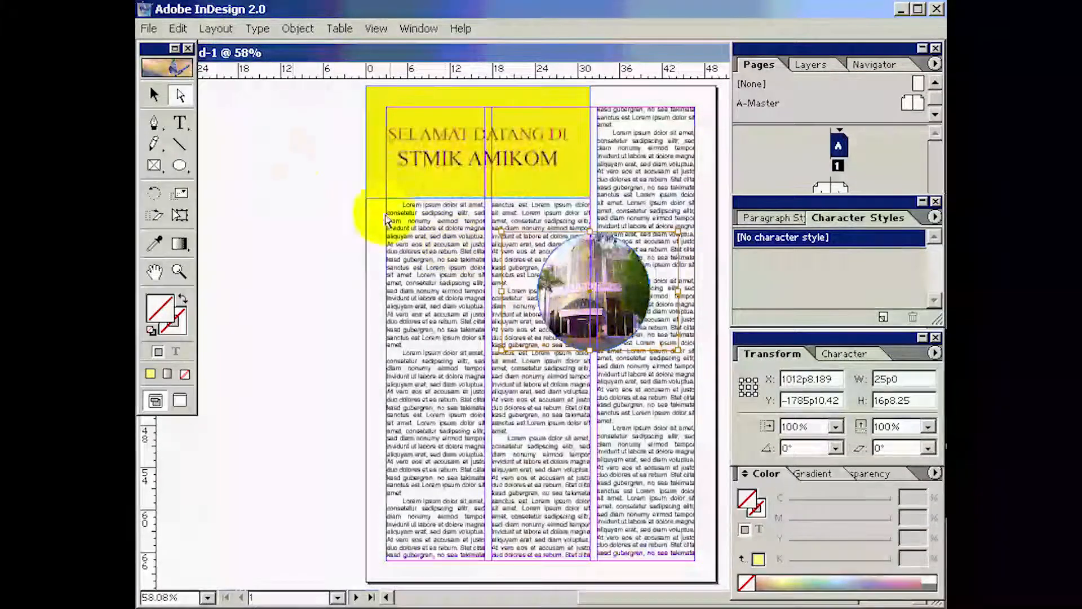
Move the circular building photo slightly down across the gutter between the second and third columns, keeping its frame selected.
left_click(268, 148)
left_click(155, 95)
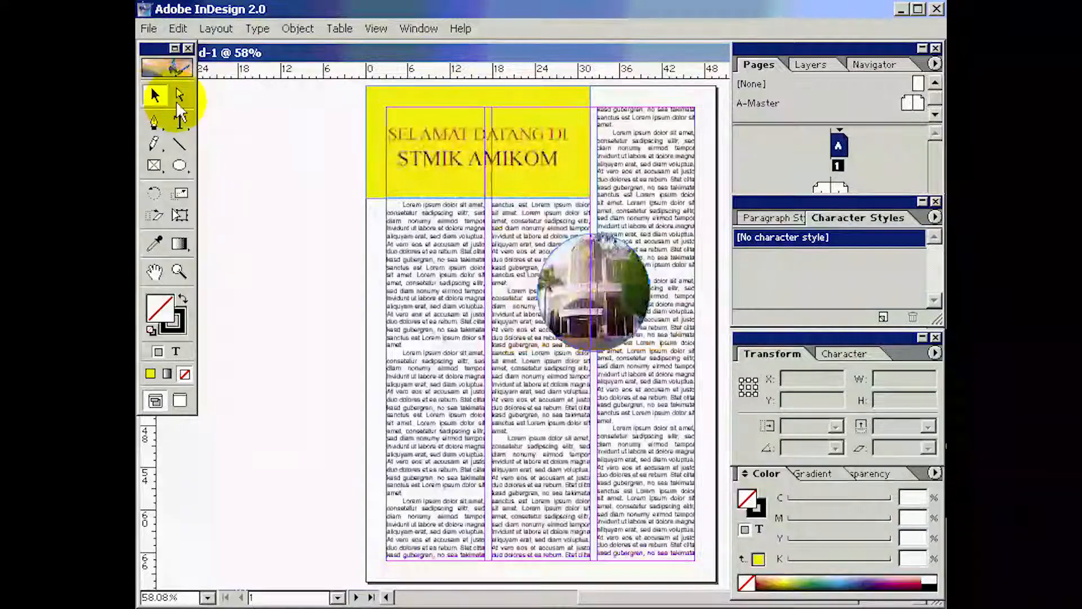
mouse_move(566, 272)
left_mouse_down()
mouse_move(578, 286)
mouse_move(541, 276)
mouse_move(557, 289)
mouse_move(571, 280)
left_mouse_up()
left_click(584, 95)
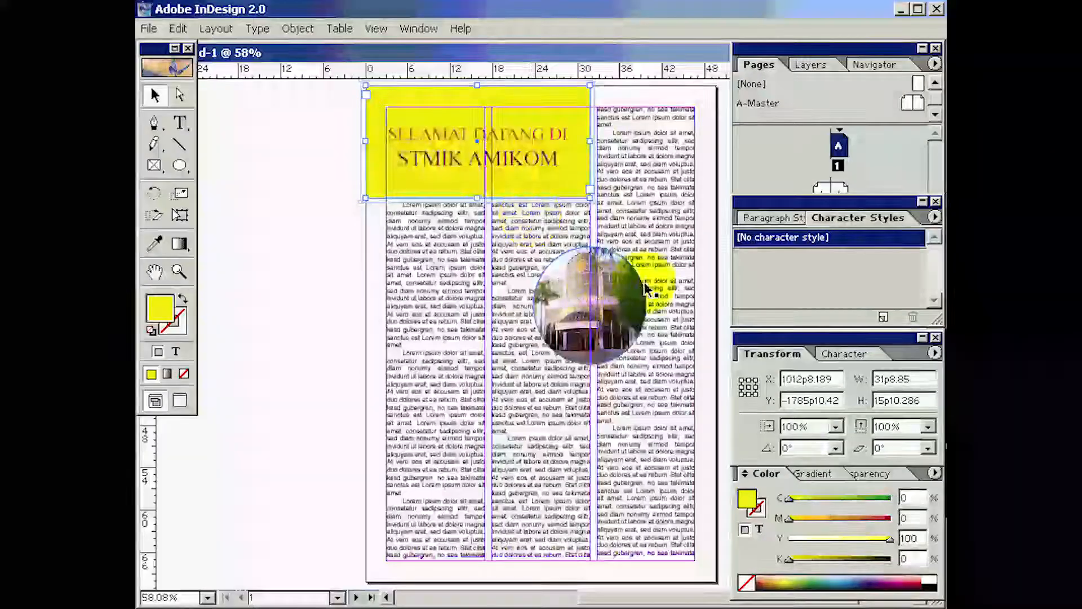
left_click(578, 304)
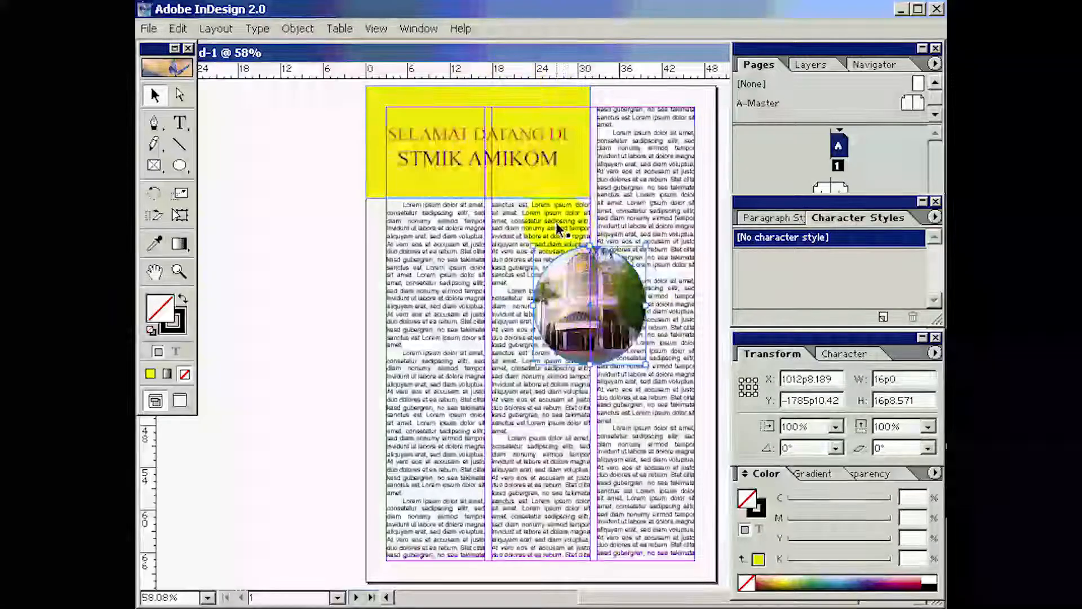
left_click(154, 95)
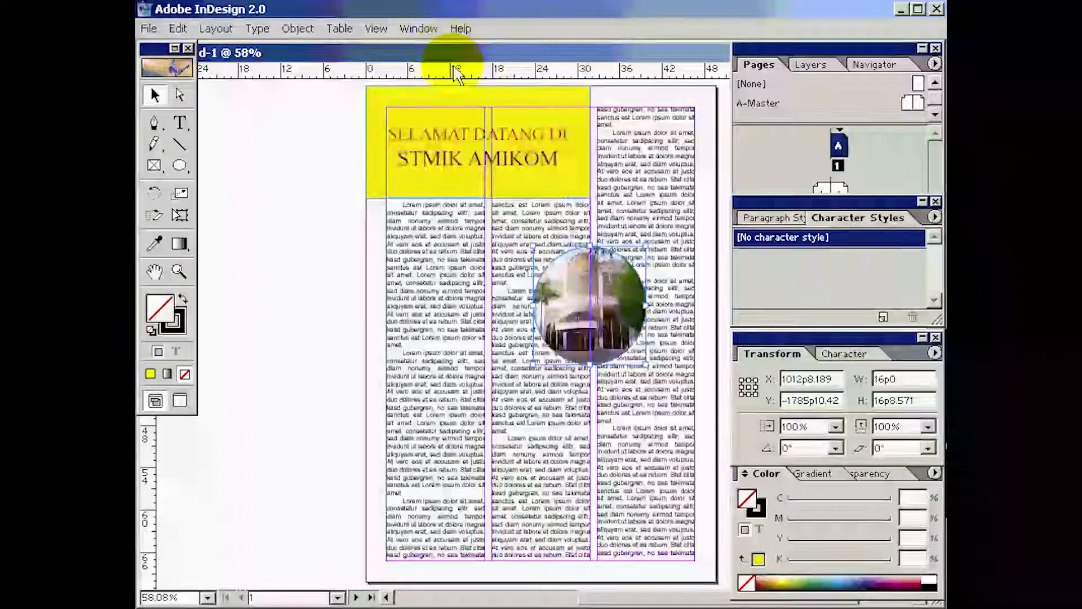
Wrap the body text around the object shape of the circular photo with a 0p10 offset.
left_click(409, 28)
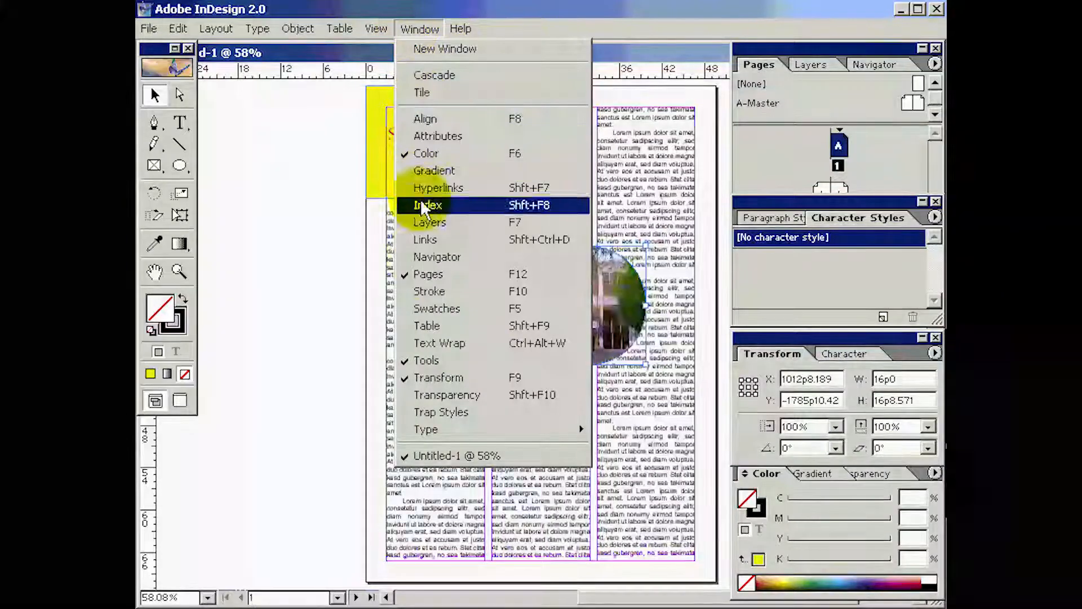
left_click(418, 345)
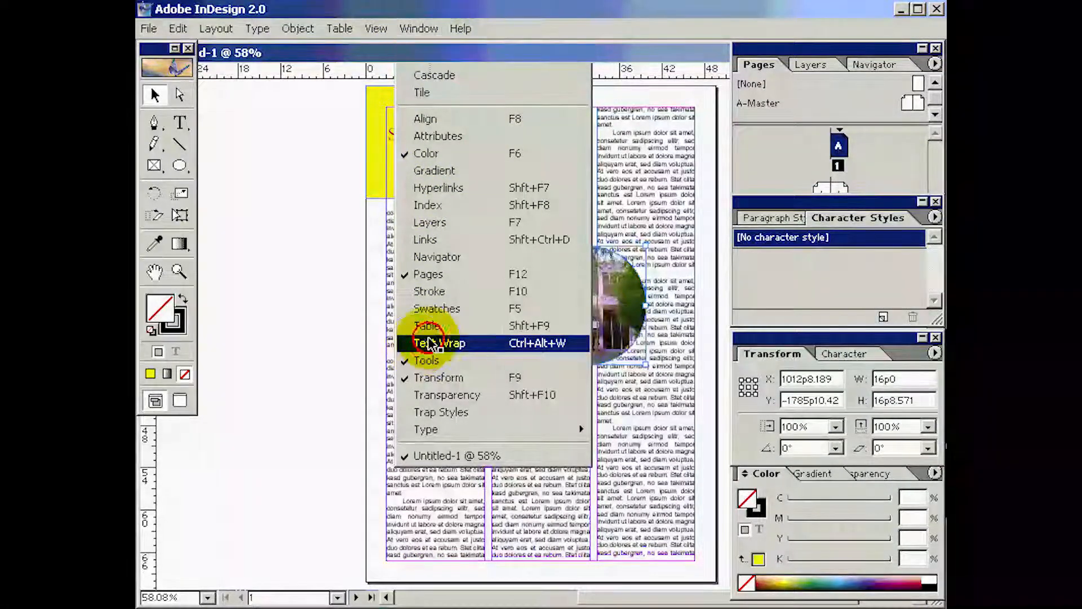
left_click_drag(583, 291, 684, 355)
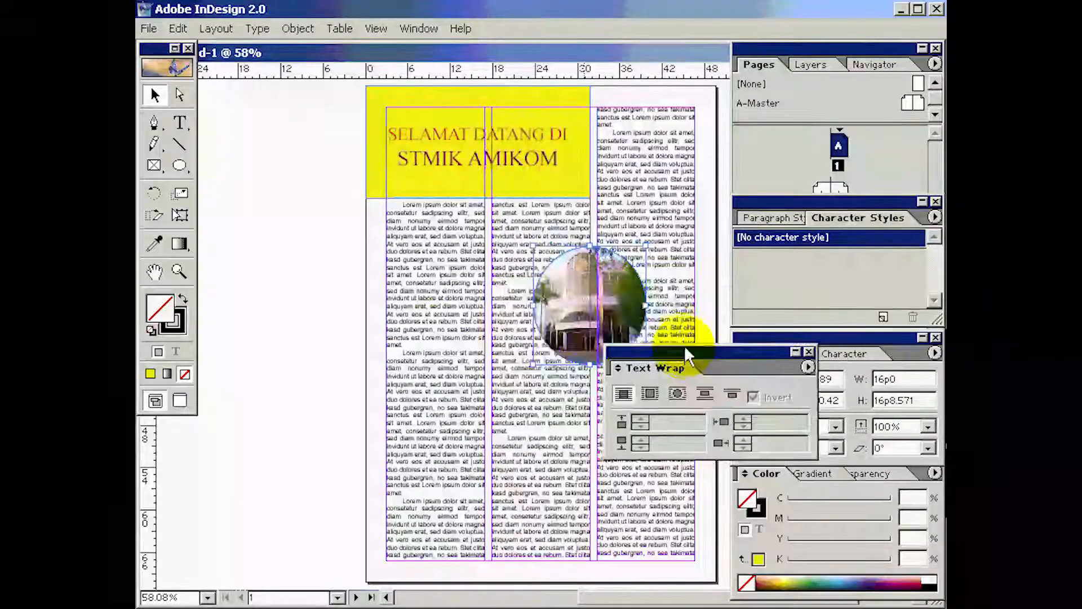
left_click(678, 394)
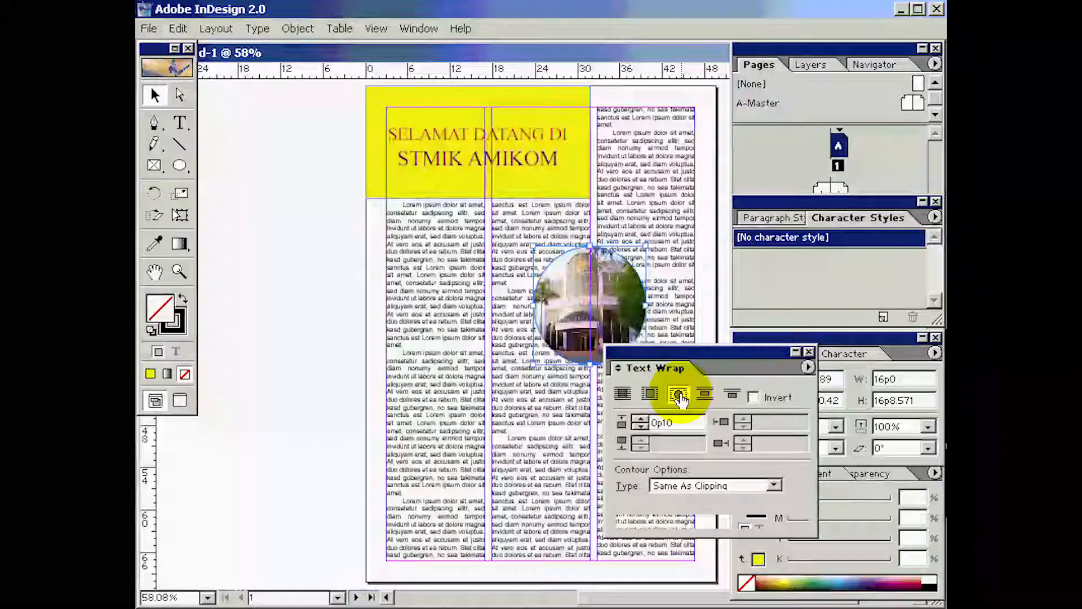
key("a")
left_click_drag(686, 359, 753, 358)
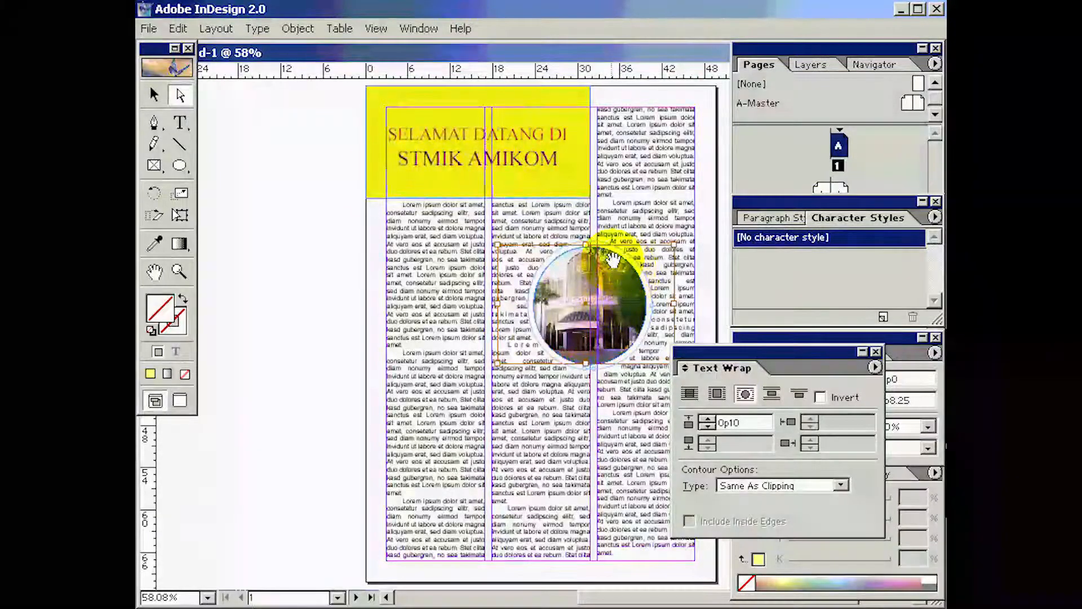
left_click(179, 271)
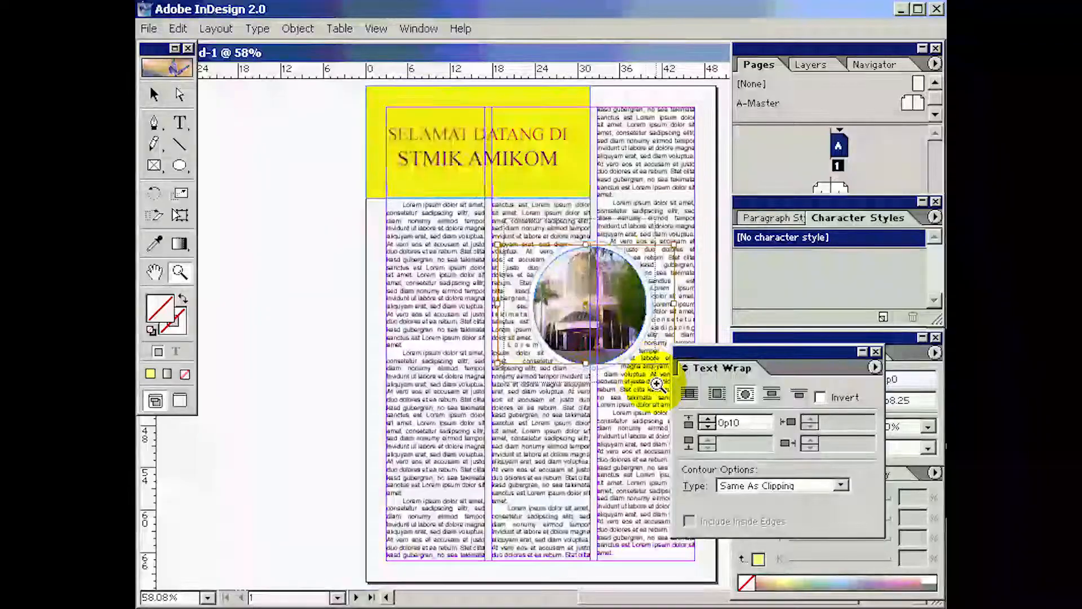
left_click_drag(486, 218, 657, 385)
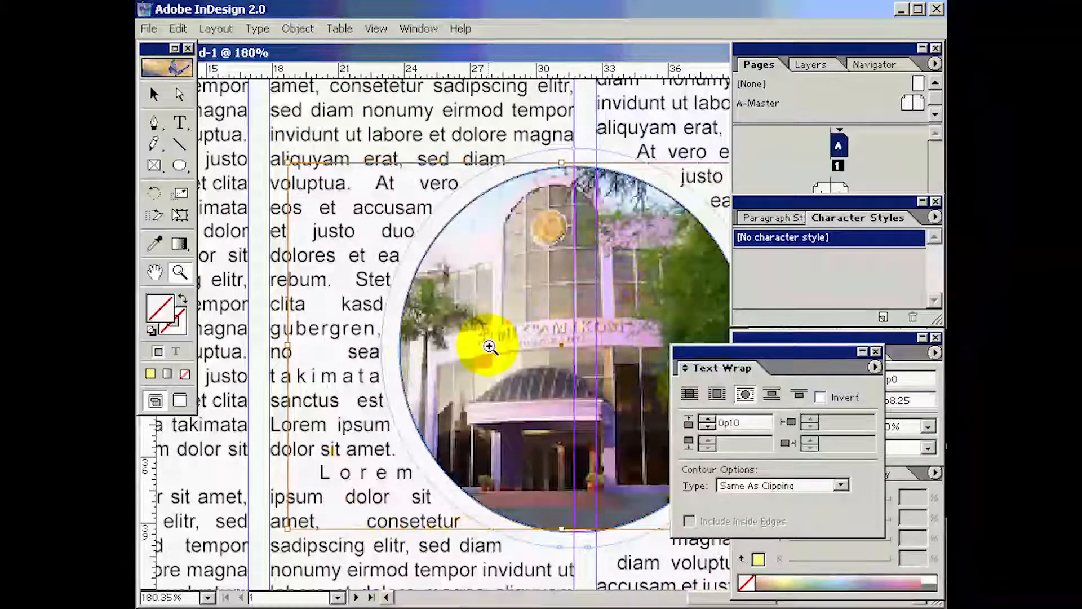
left_click_drag(478, 336, 365, 337)
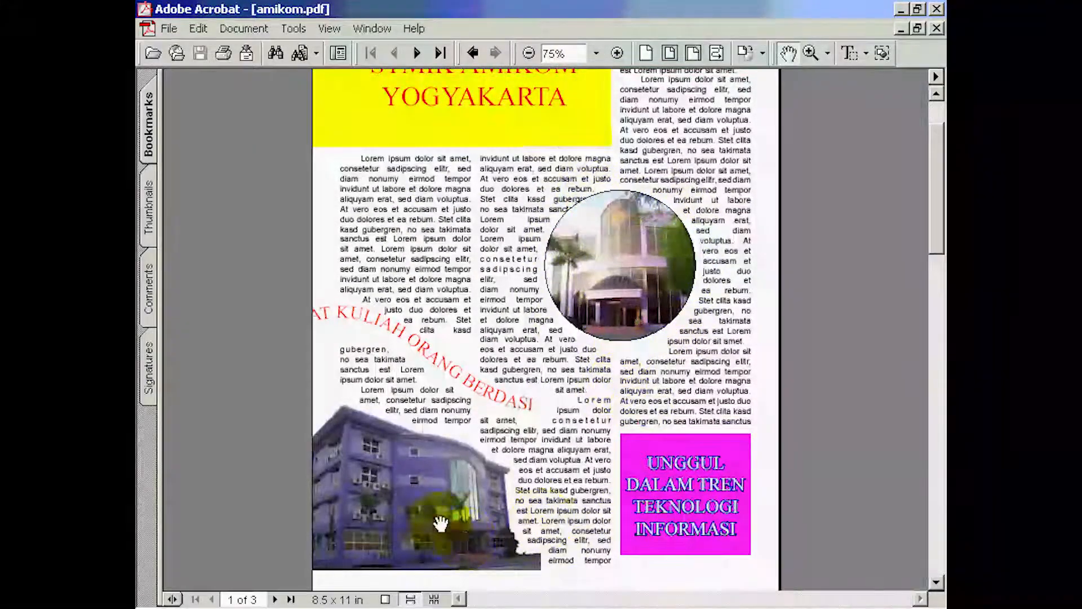
Return from amikom.pdf to InDesign and place GEDUNG_1.TIF over the lower first column, overhanging the page's left edge.
left_click(418, 510)
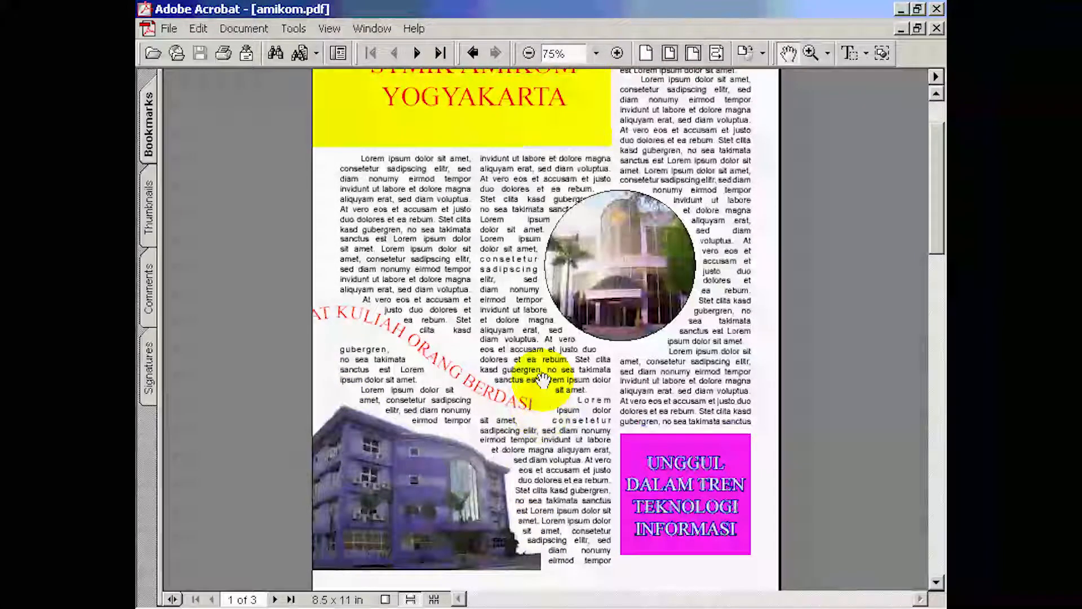
key("alt+Tab")
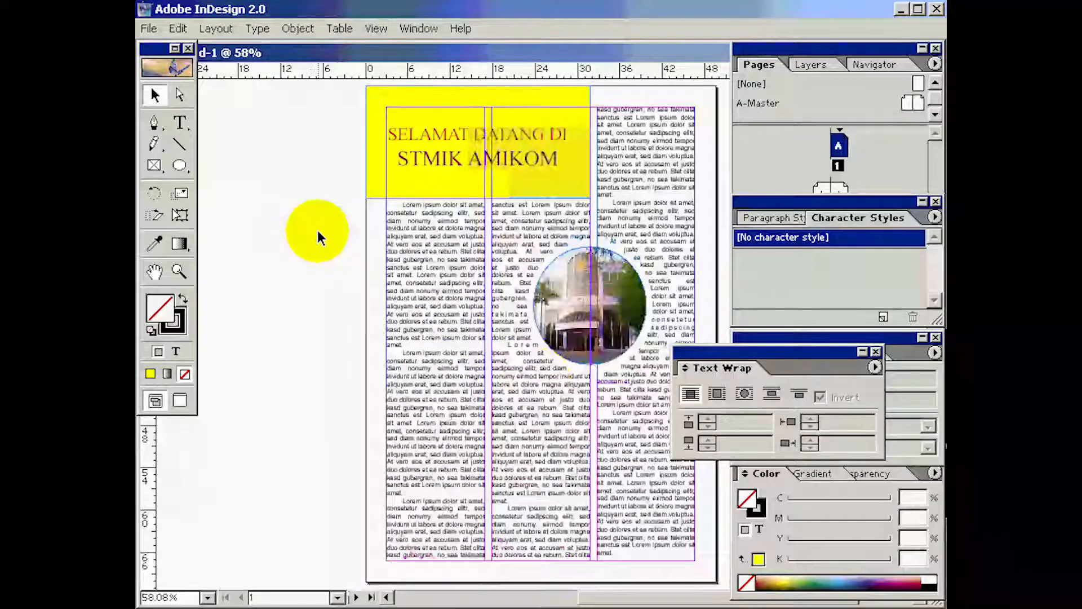
left_click(148, 29)
left_click(160, 198)
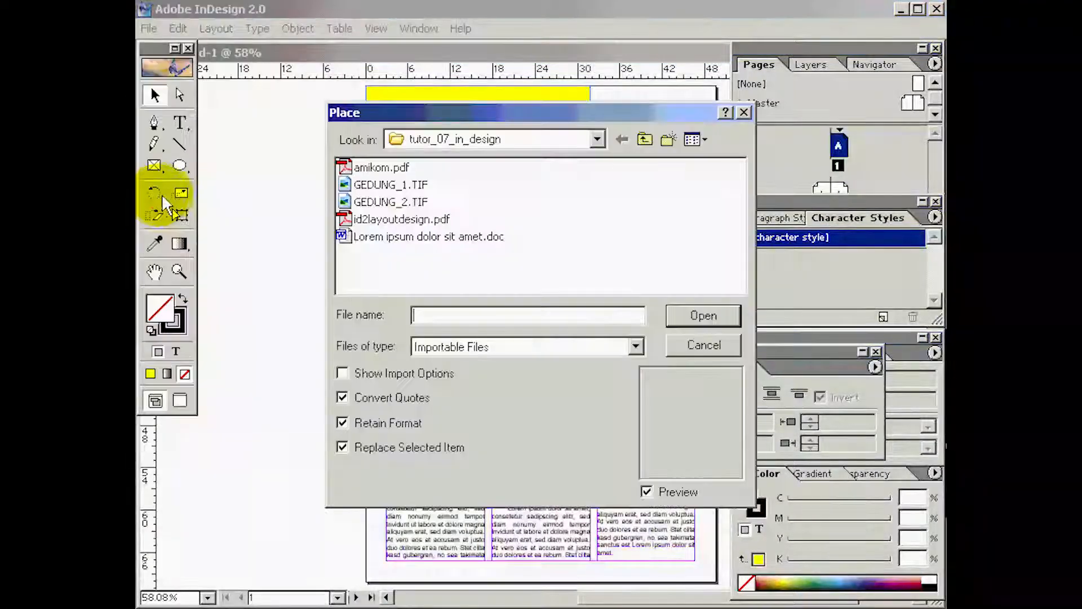
left_click(389, 186)
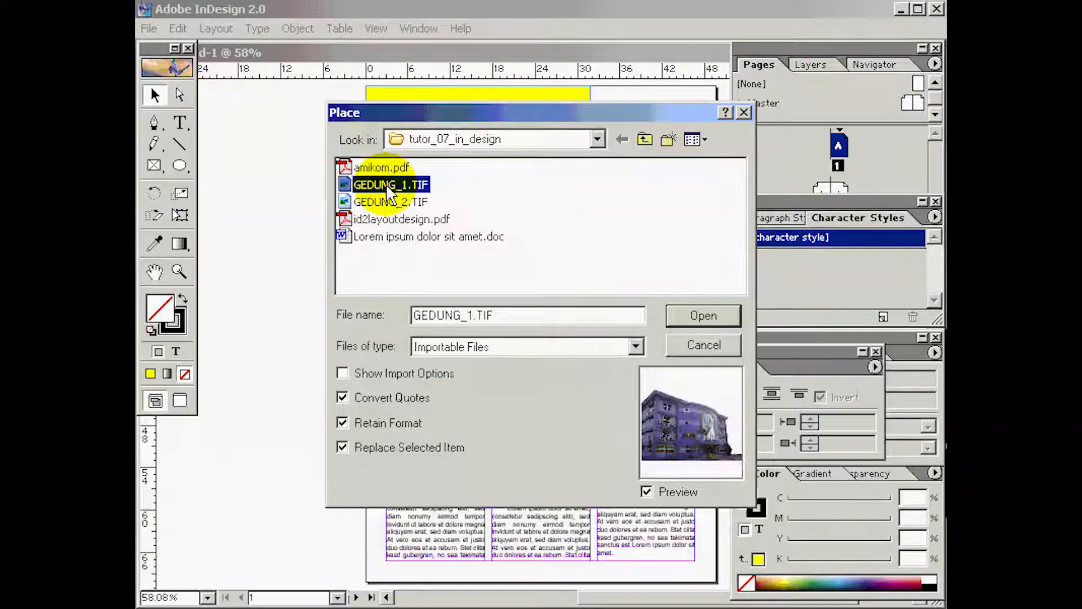
left_click(692, 316)
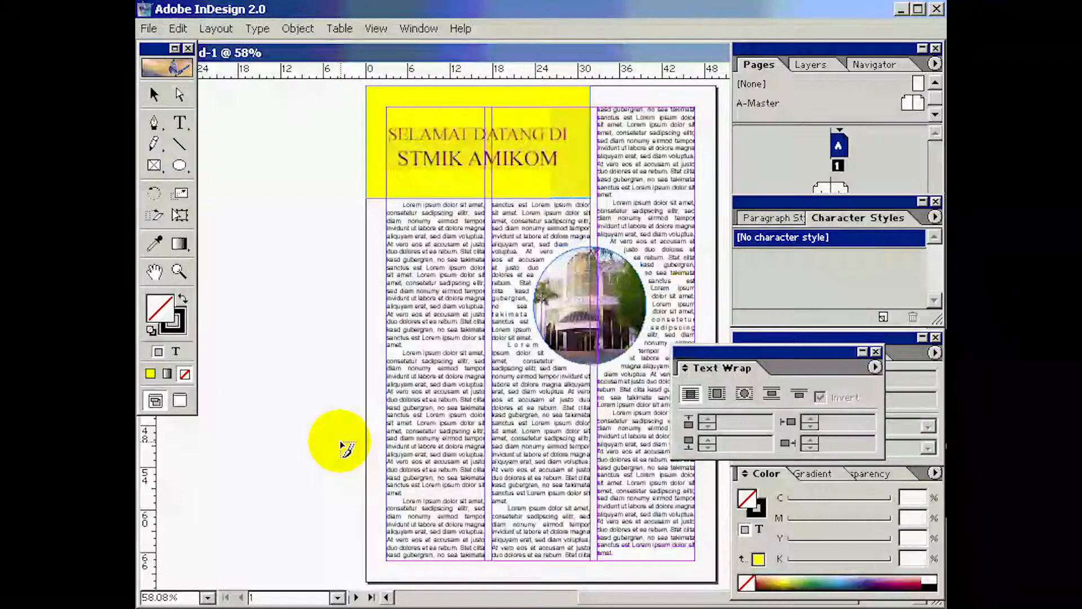
left_click(339, 405)
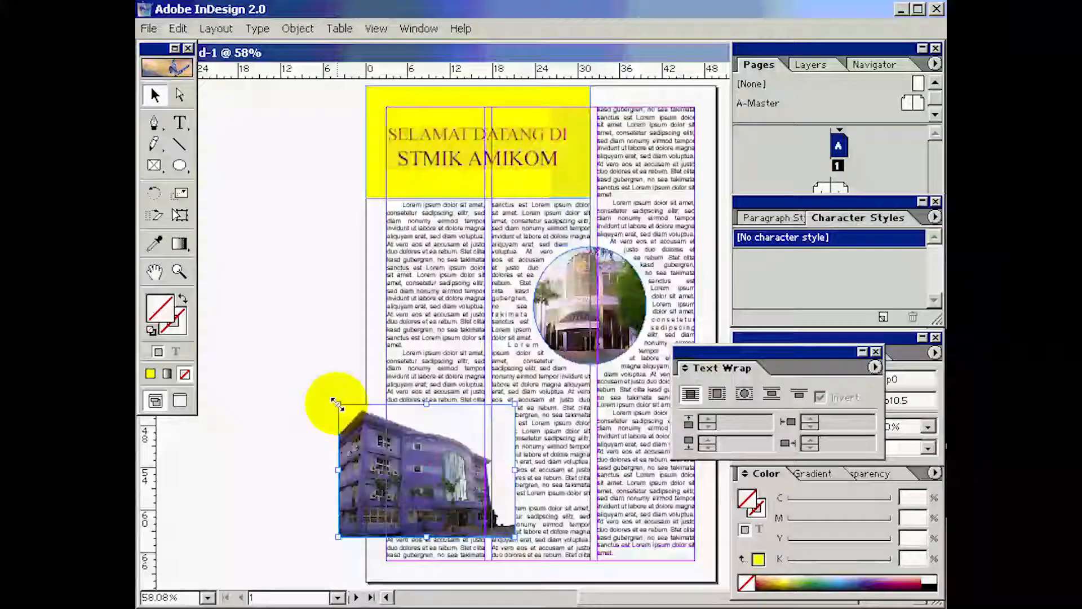
left_click_drag(374, 472, 357, 411)
left_click(441, 408)
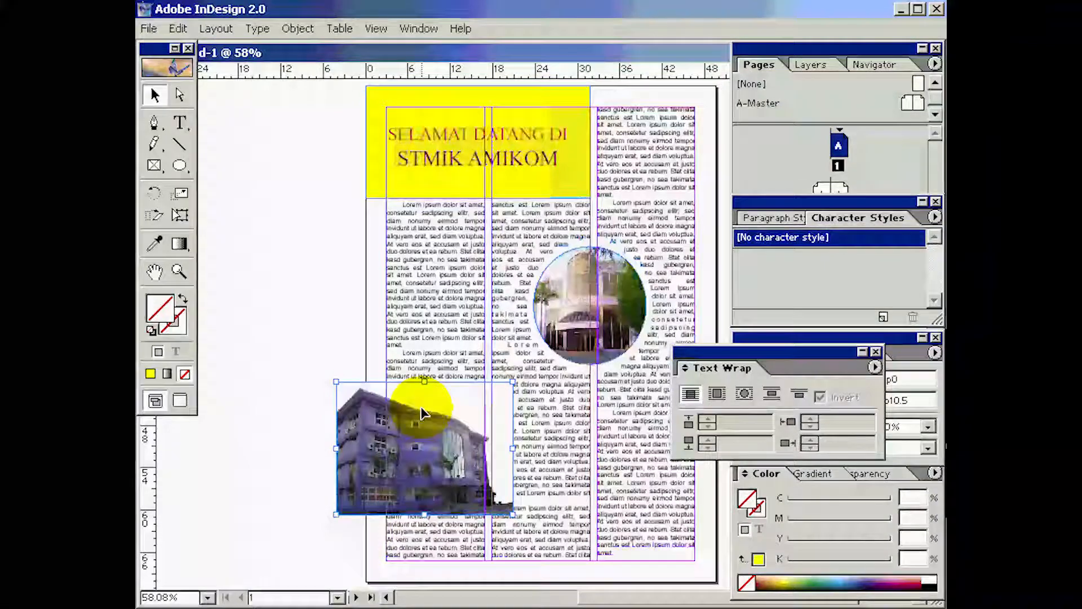
Wrap the text around the purple building's object shape with a 0p10 offset, using Detect Edges as the contour type.
left_click_drag(700, 372, 552, 449)
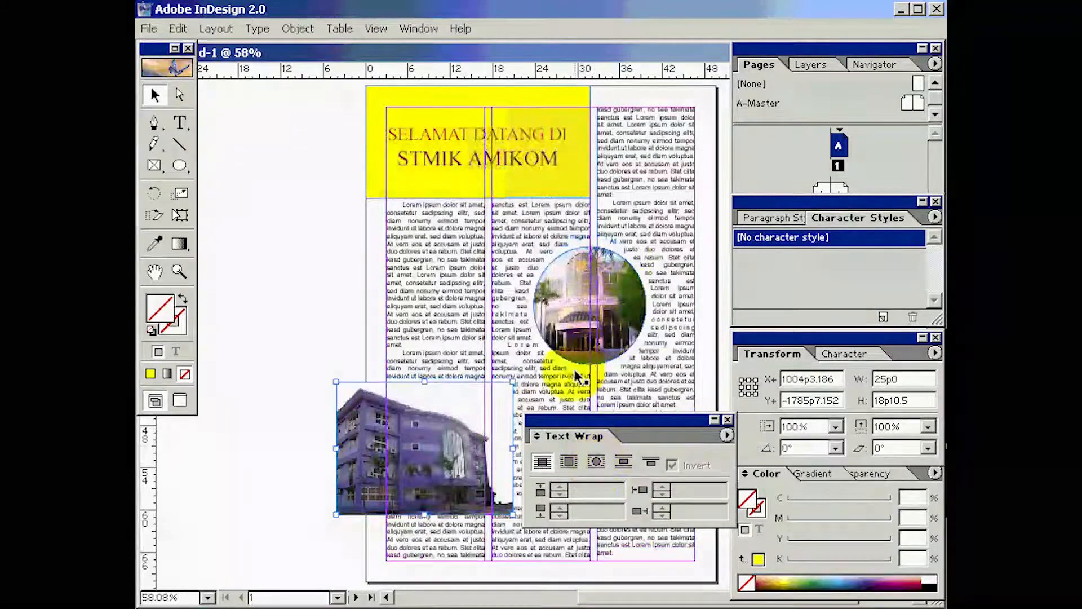
left_click(597, 469)
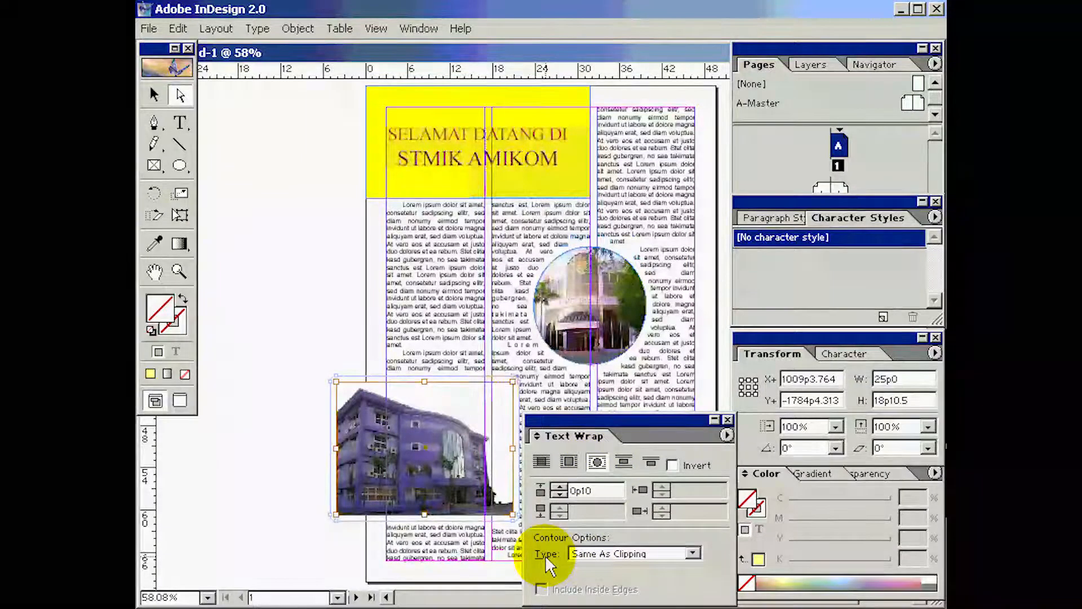
left_click(599, 553)
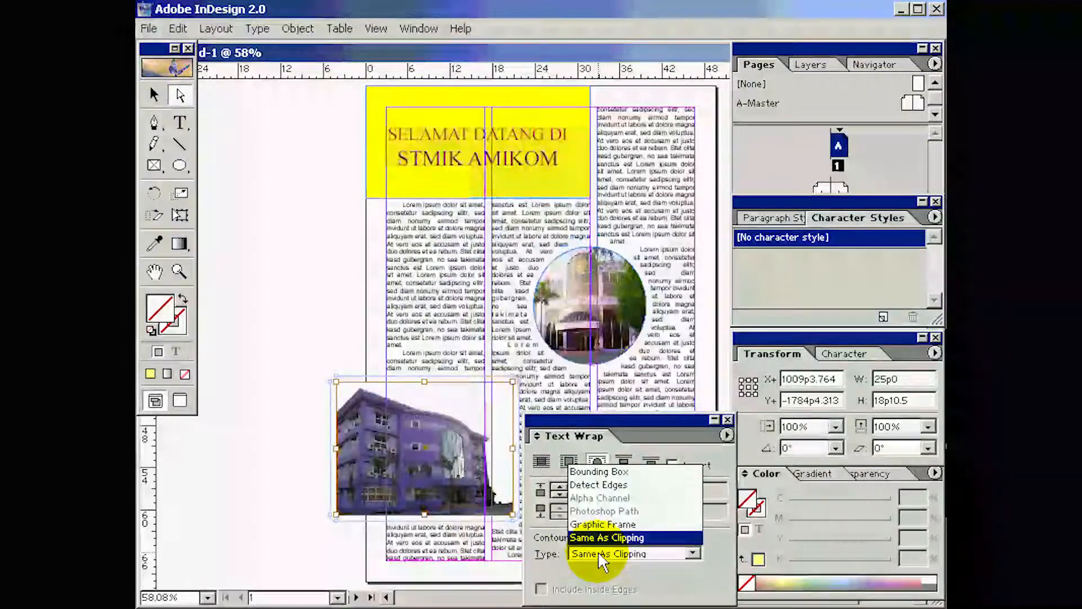
left_click(594, 485)
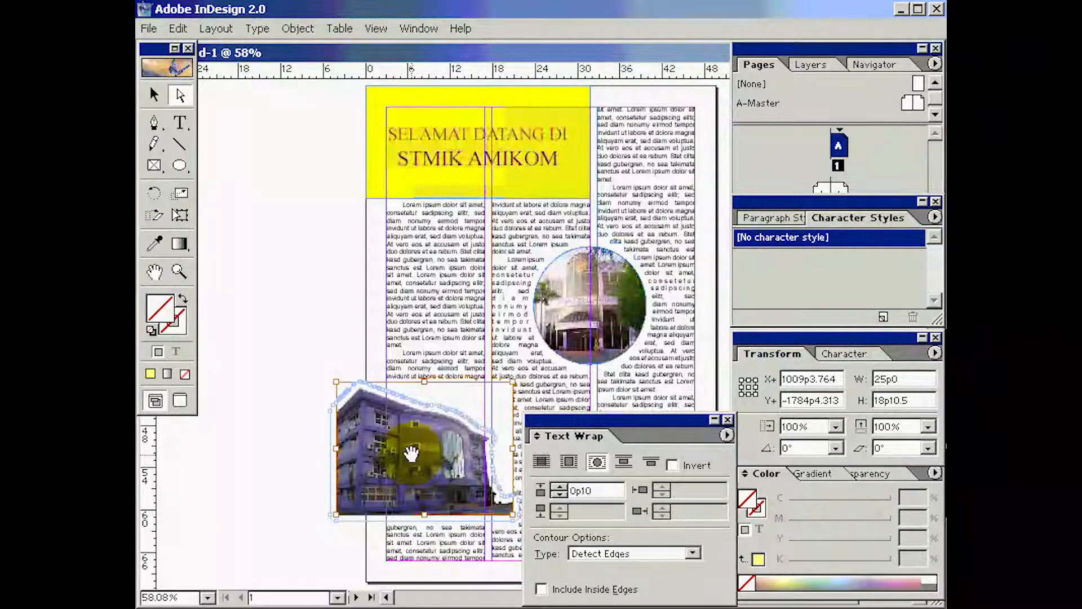
left_click(152, 96)
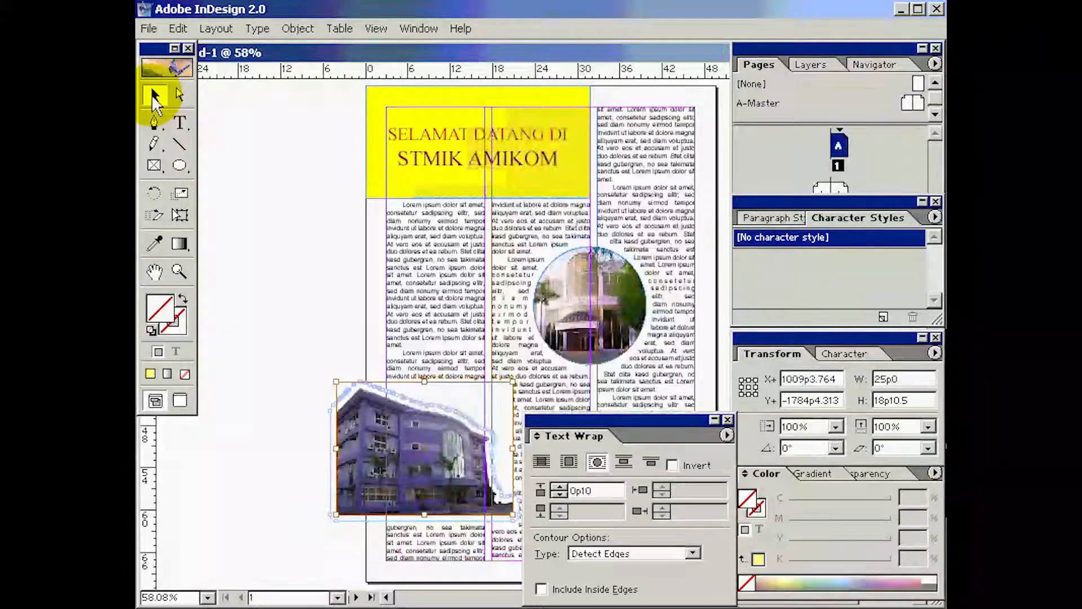
left_click(293, 28)
left_click(306, 65)
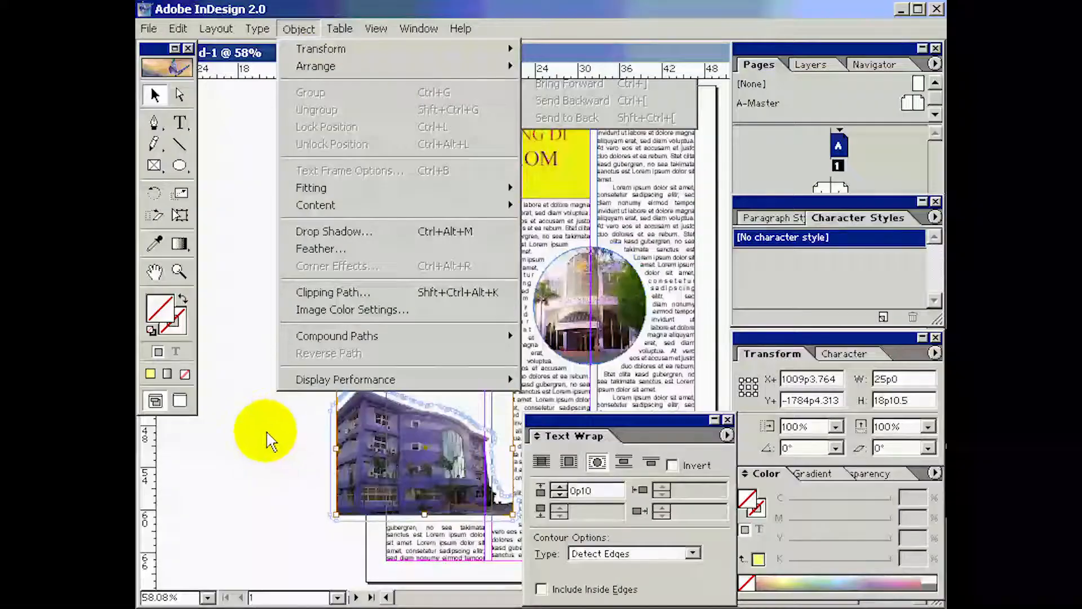
left_click(304, 445)
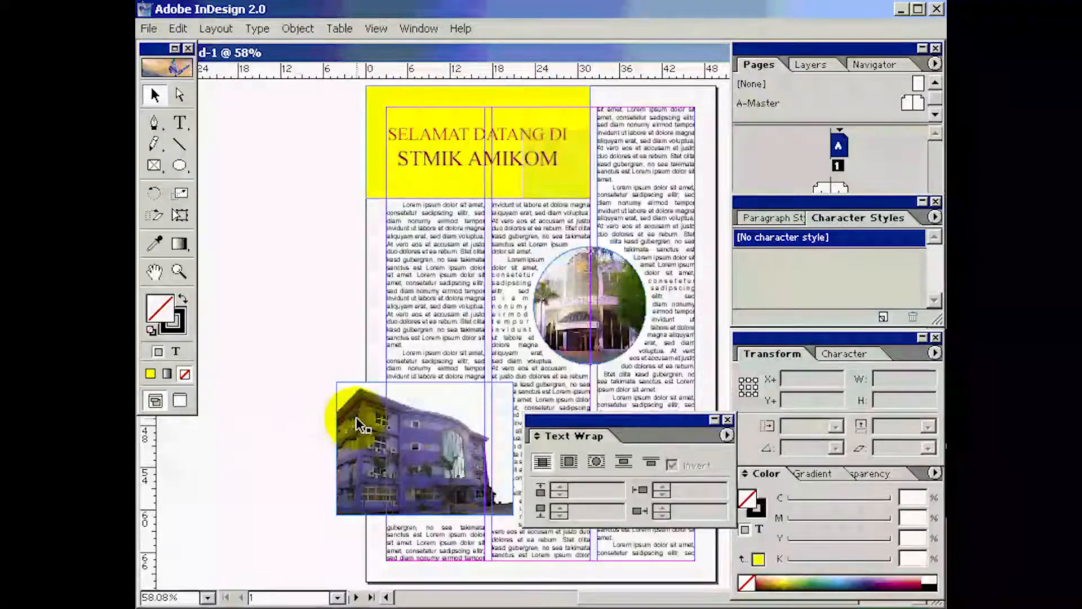
Send the purple building picture to the back, behind the text frames.
left_click(357, 416)
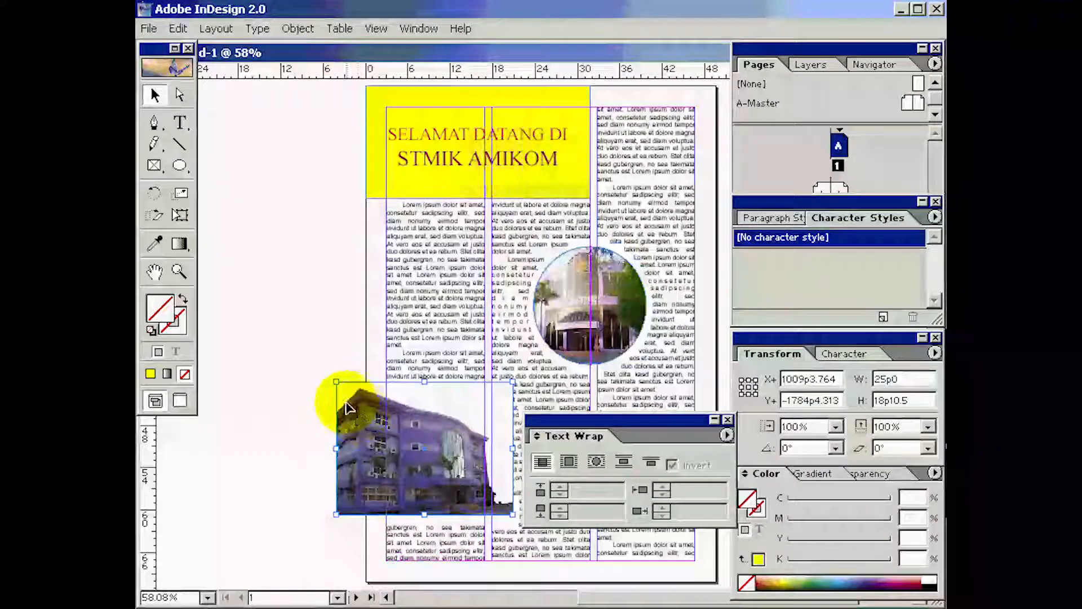
left_click(296, 29)
mouse_move(308, 66)
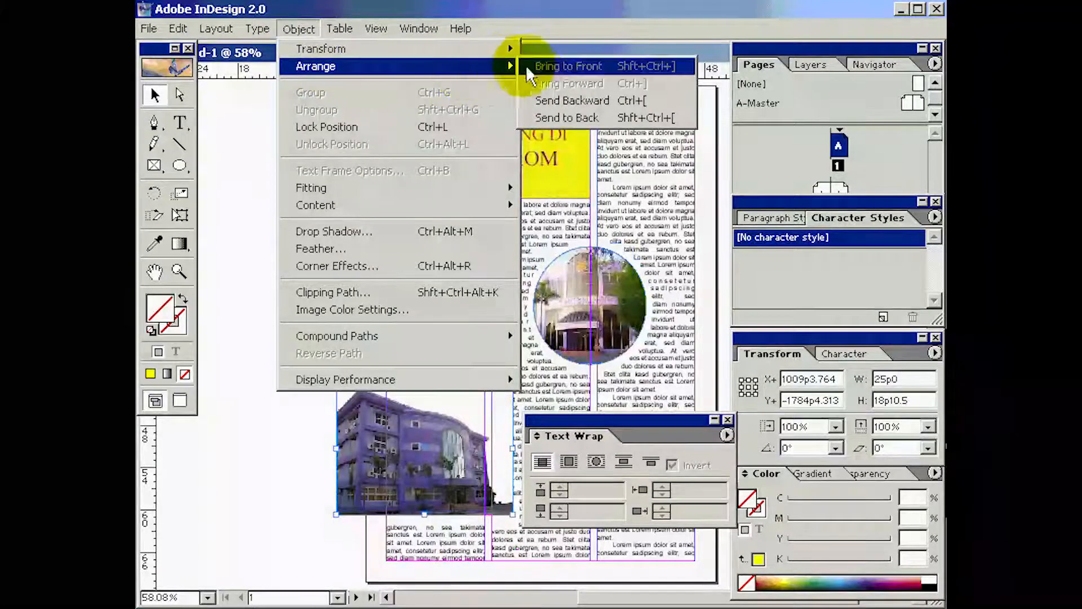
left_click(552, 118)
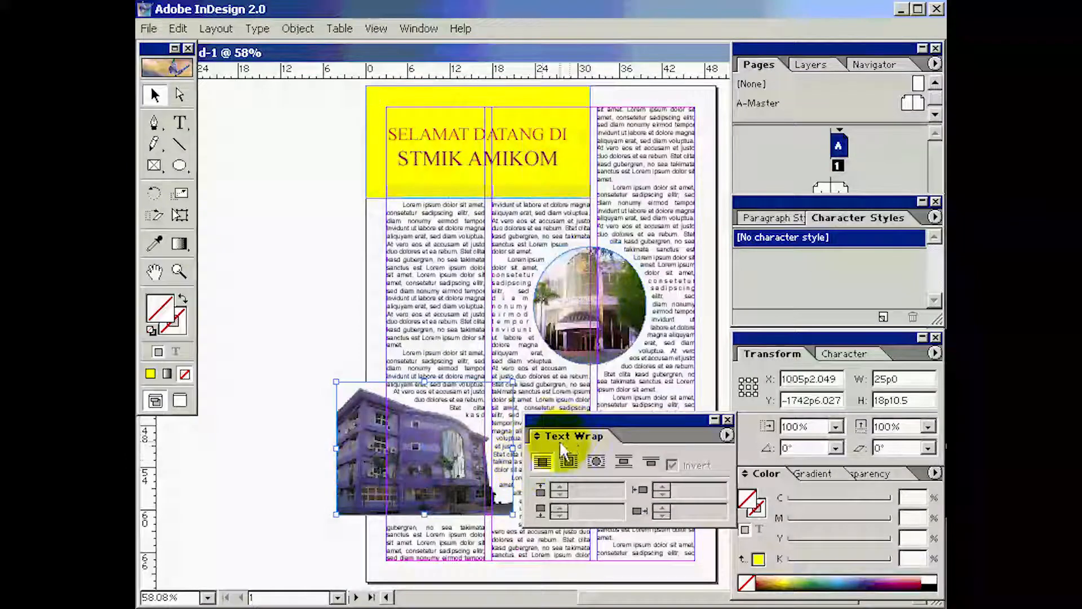
Move the purple building picture into the page's bottom-left corner, flush with the page edges, and check its text wrap up close.
left_click_drag(550, 418, 634, 419)
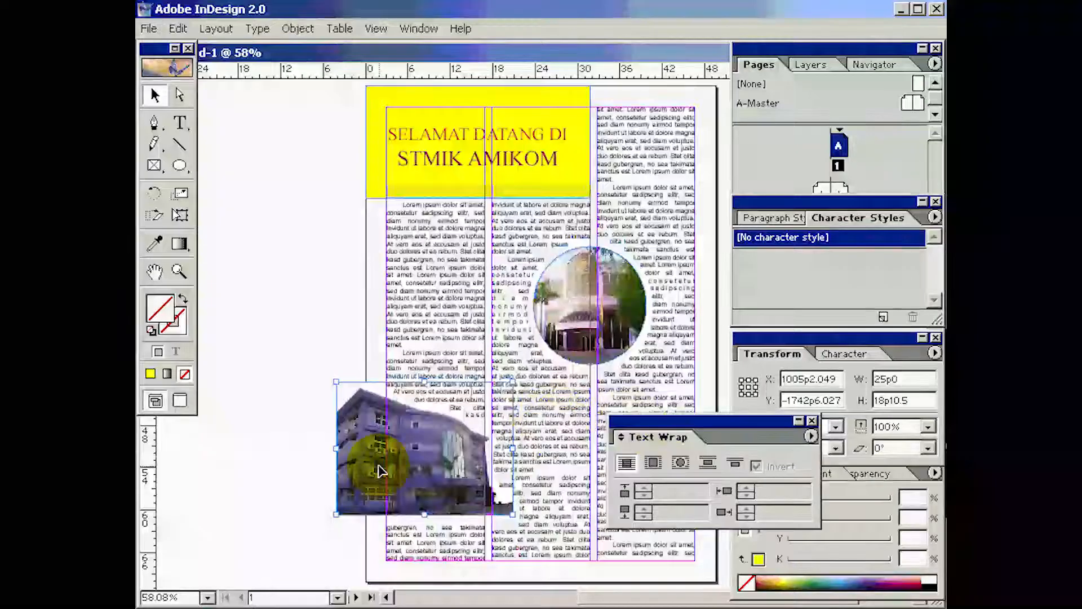
left_click_drag(361, 442, 393, 510)
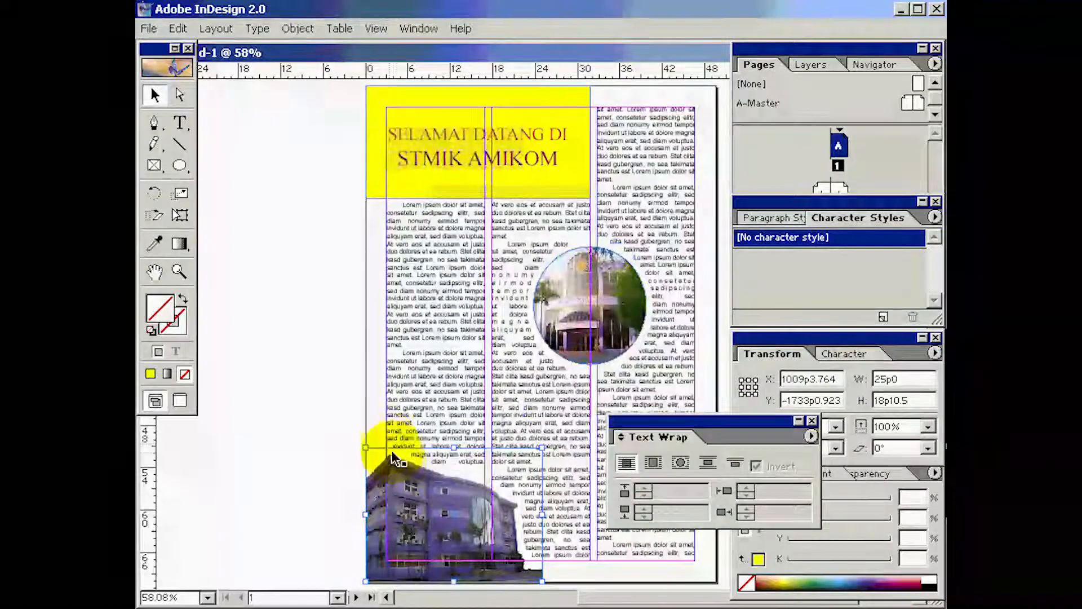
left_click(179, 271)
left_click_drag(345, 399, 568, 580)
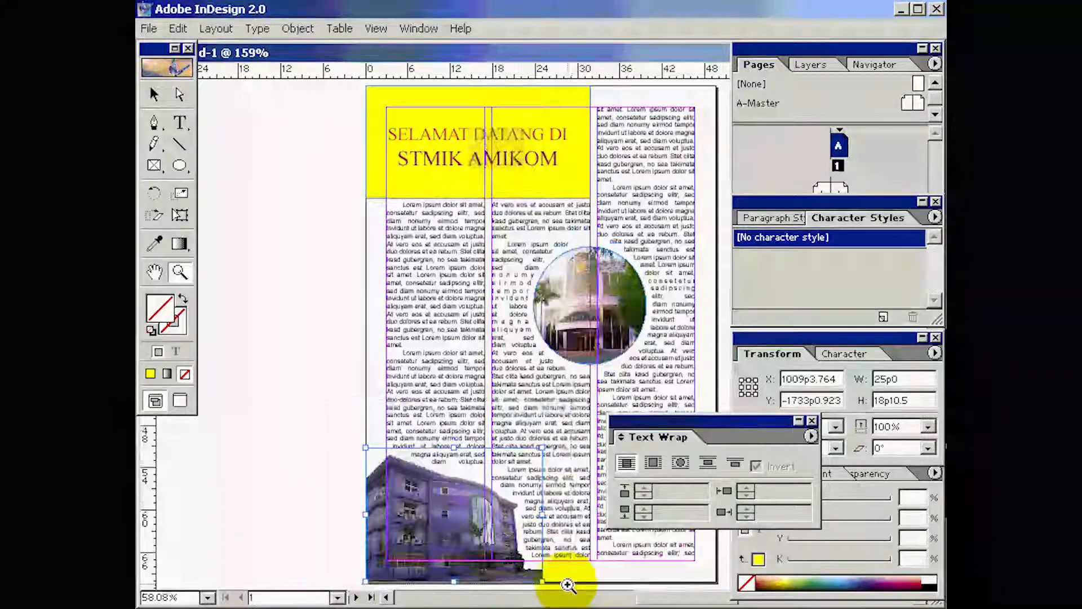
left_click_drag(520, 337, 416, 331)
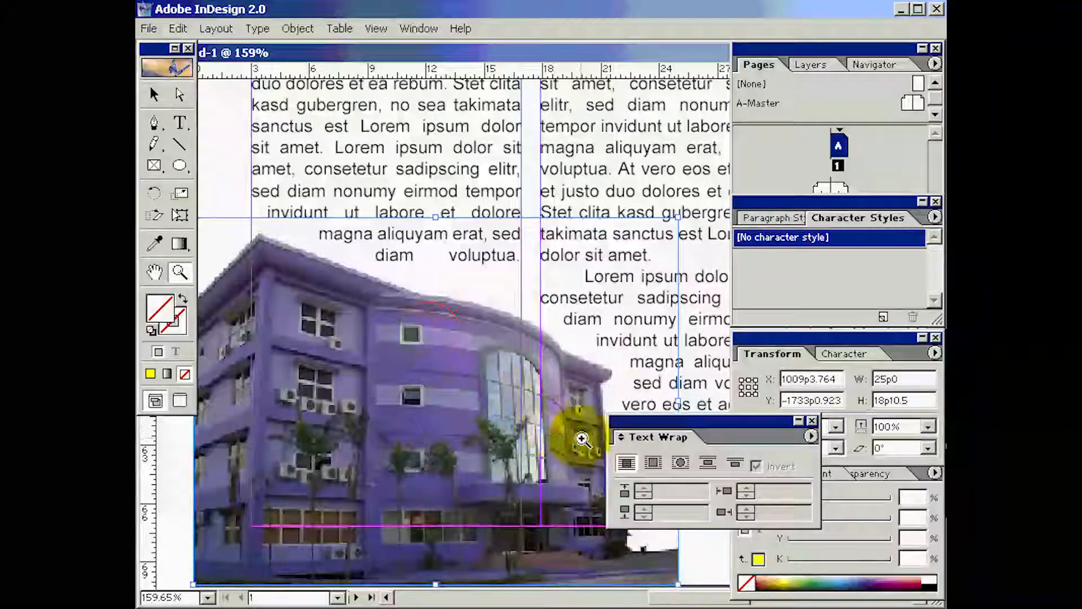
left_click_drag(659, 428, 724, 436)
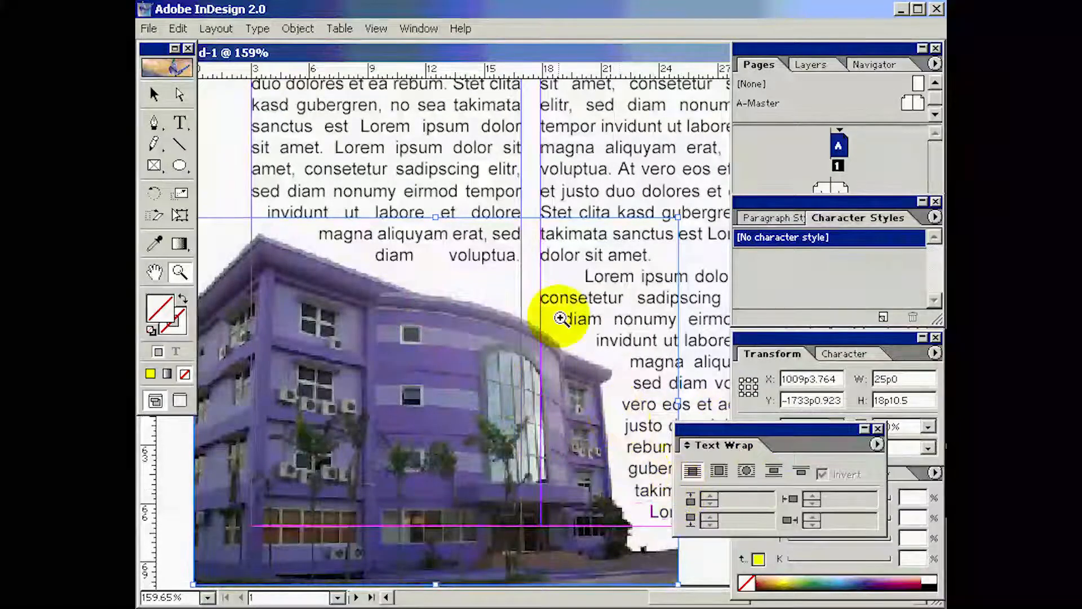